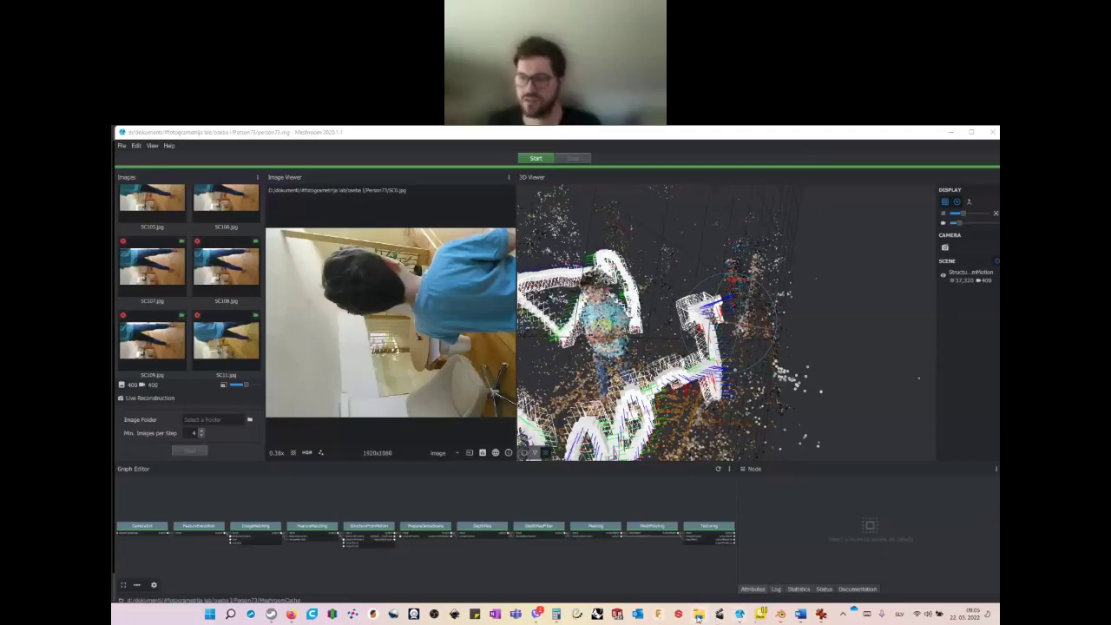
- Examine the source video in PotPlayer and the Person73, oseba I and Optimtex files SLO Team folders in File Explorer
left_click(756, 615)
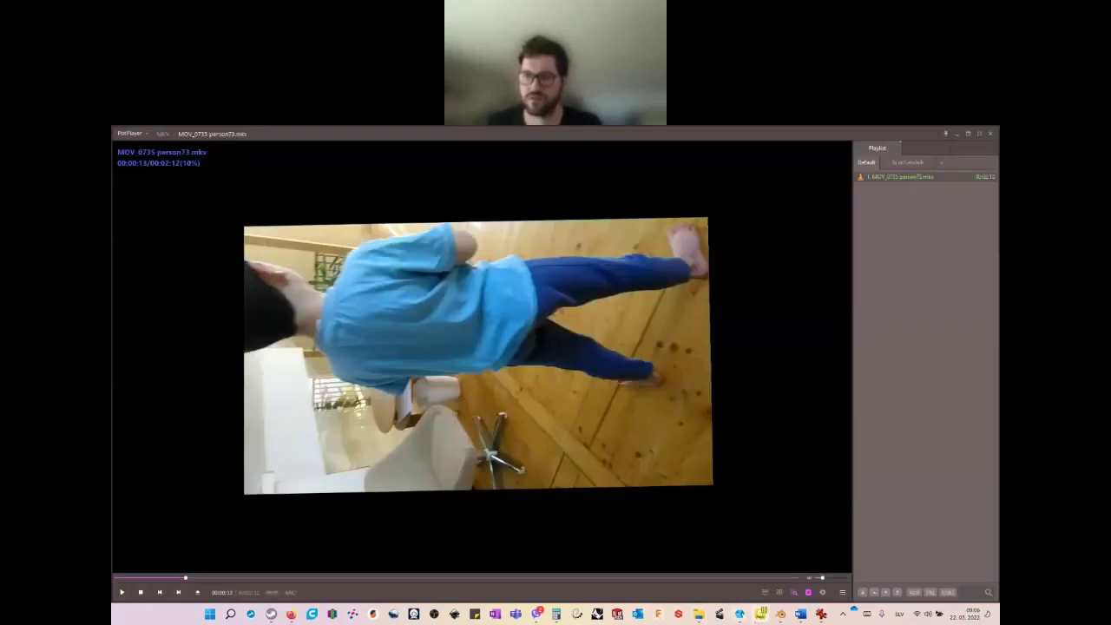
left_click(700, 616)
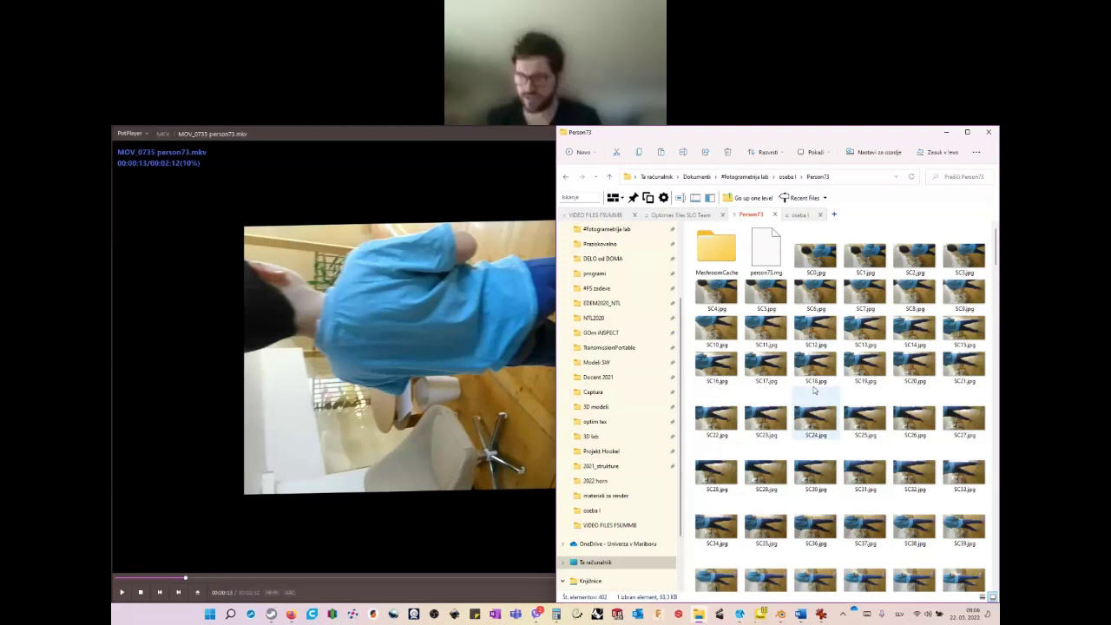
left_click(800, 214)
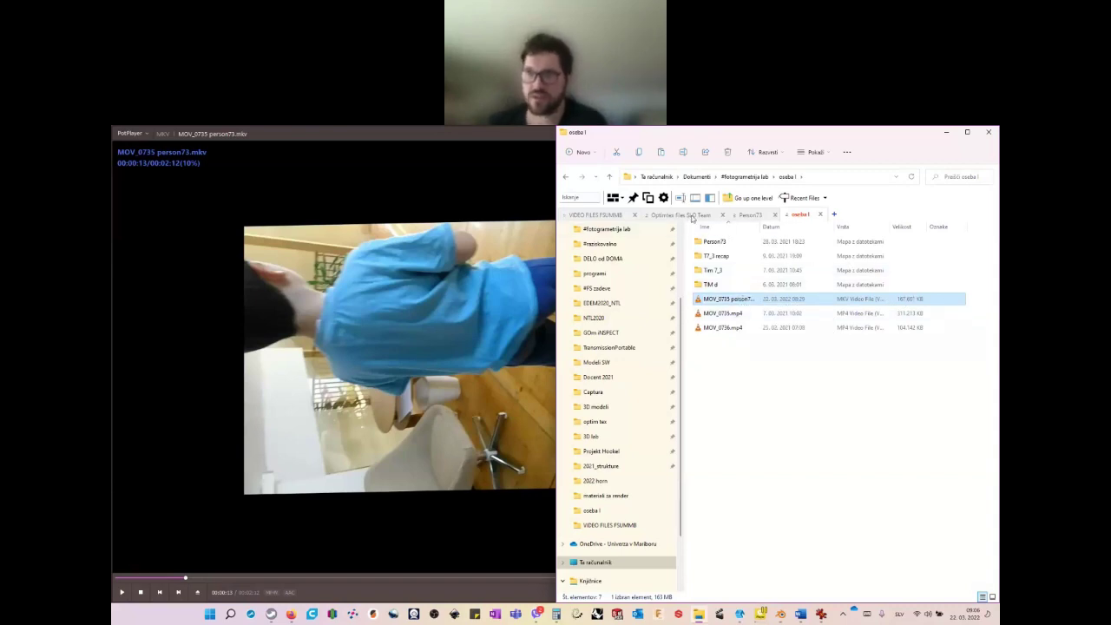
left_click(689, 216)
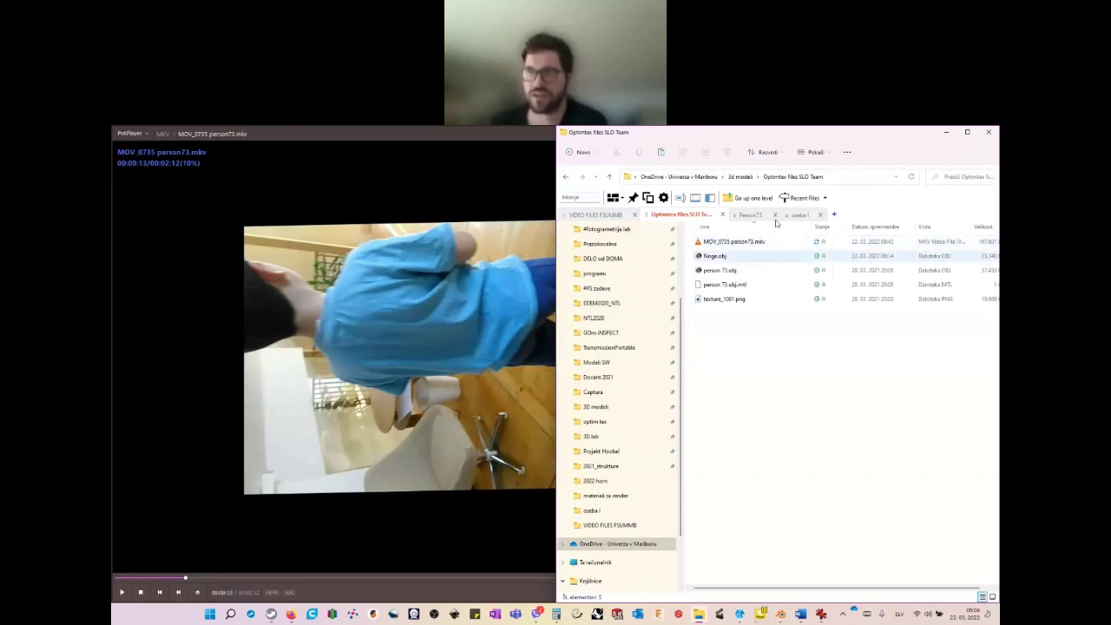
left_click(798, 215)
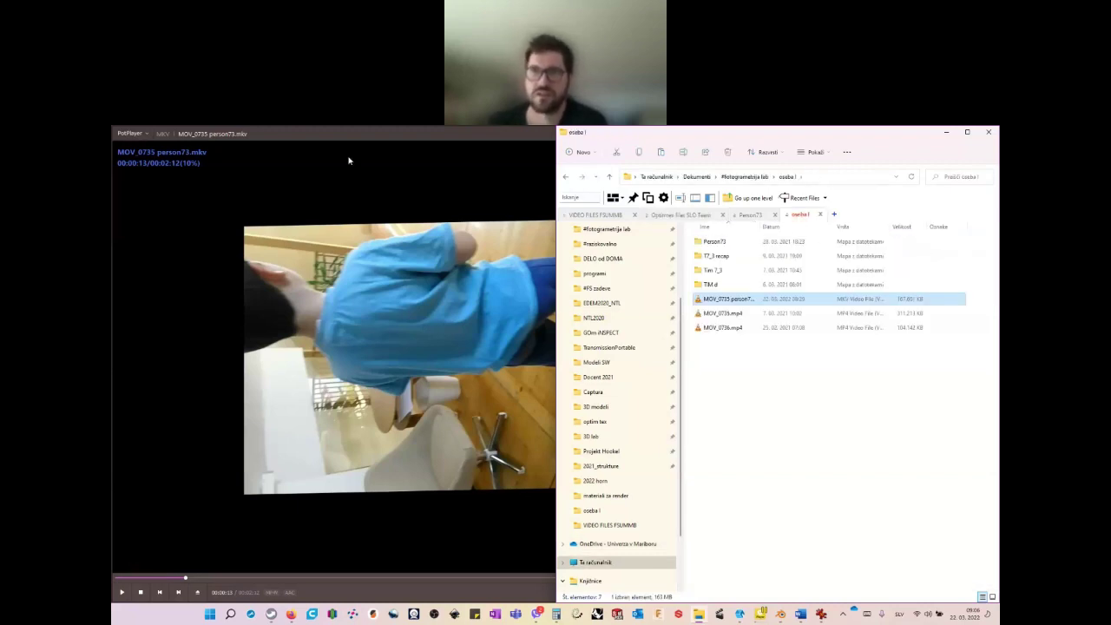
- Switch back to PotPlayer, play the person73 video briefly and pause it at 00:00:18
left_click(311, 150)
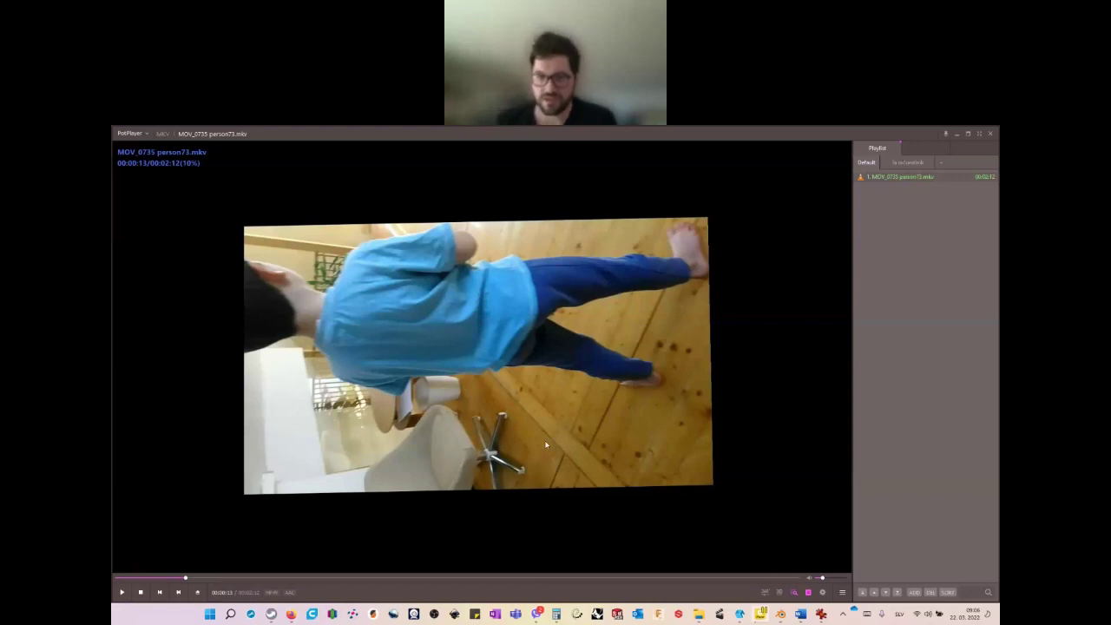
left_click(440, 429)
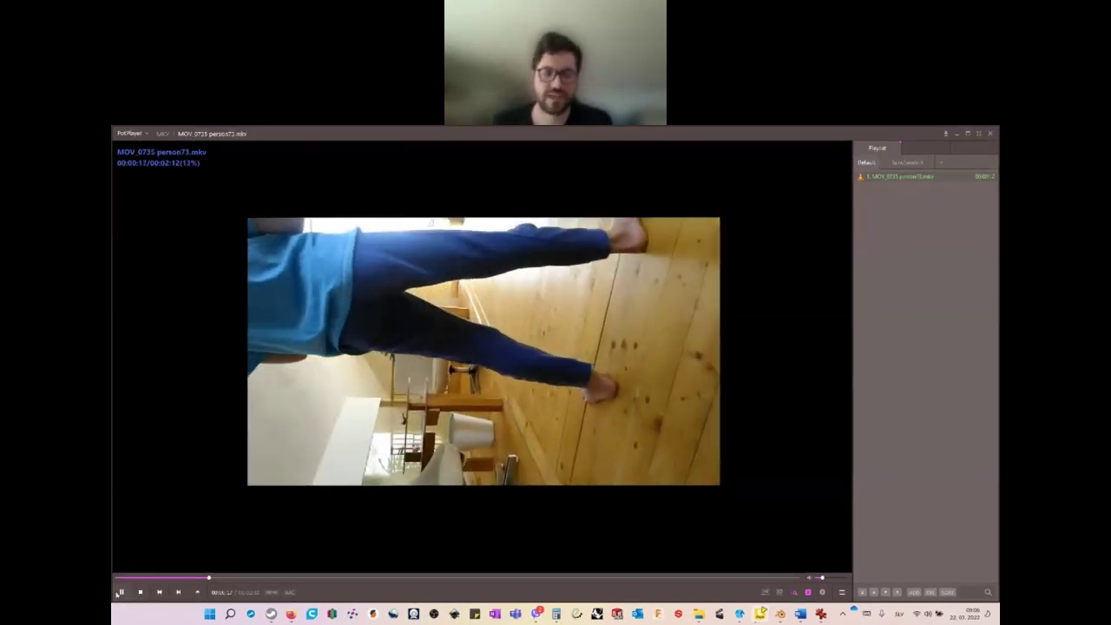
left_click(504, 298)
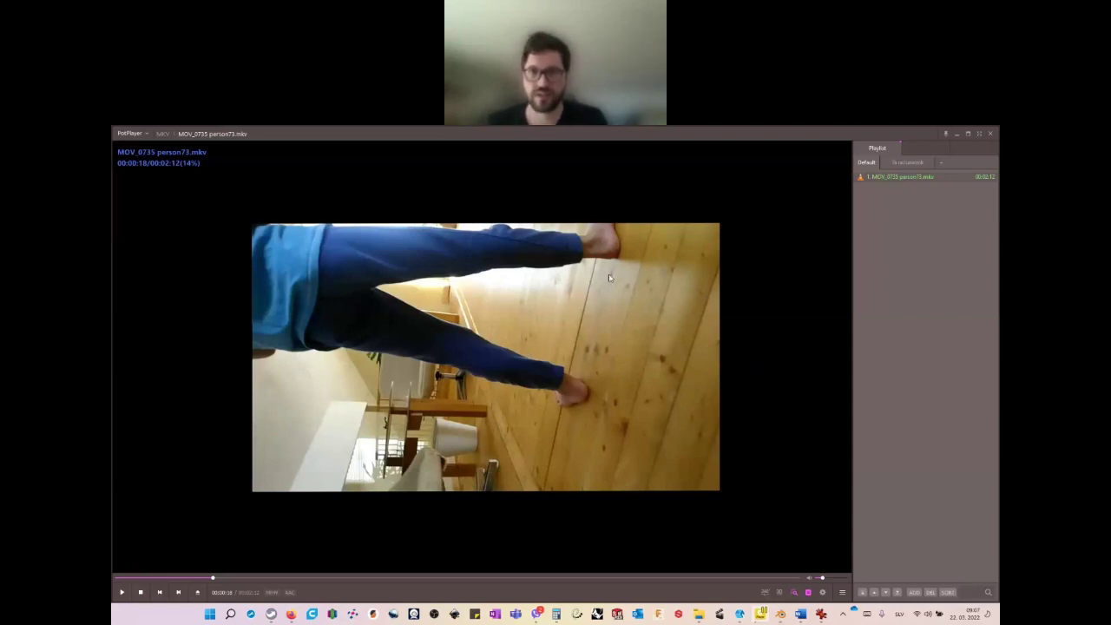
- Open the Consecutive Image Capturer for the video and review its filename prefix and number of images to capture
right_click(540, 265)
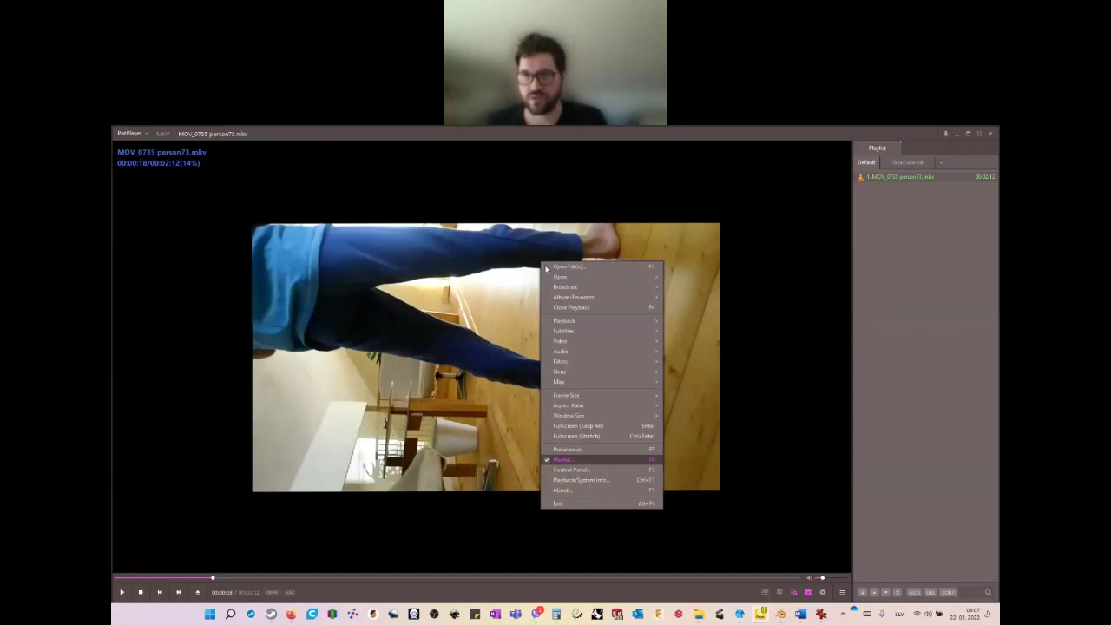
mouse_move(643, 349)
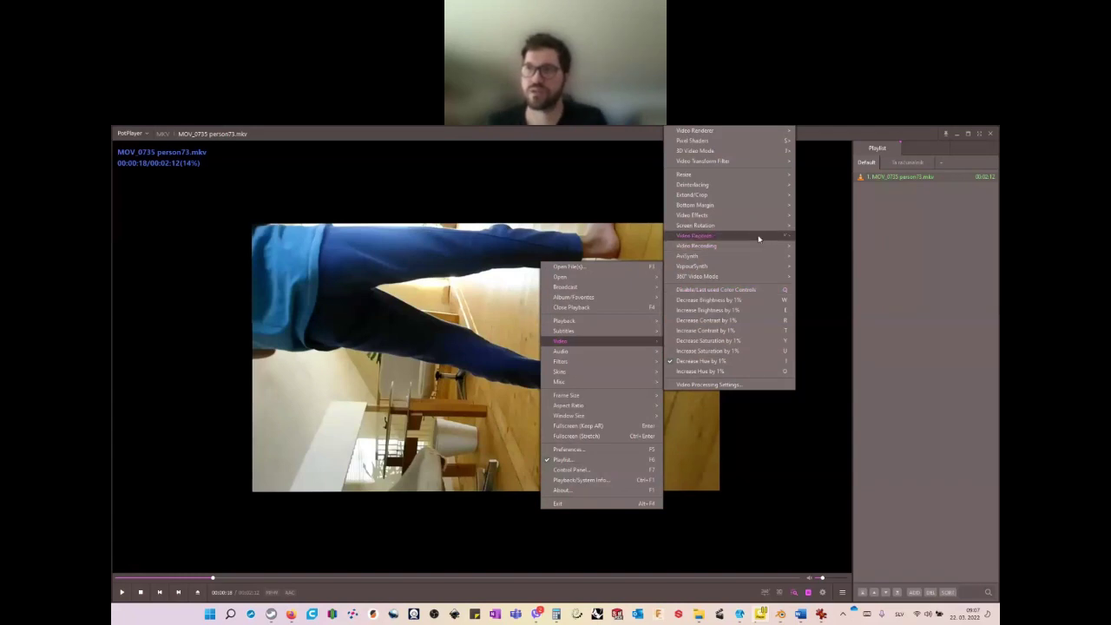
mouse_move(760, 236)
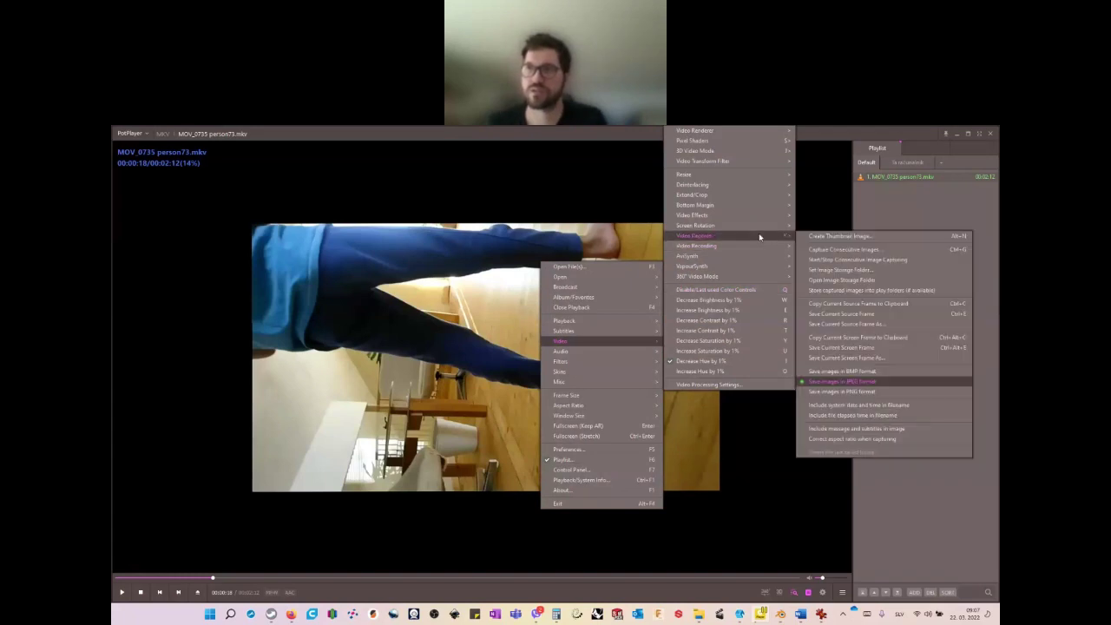
left_click(885, 251)
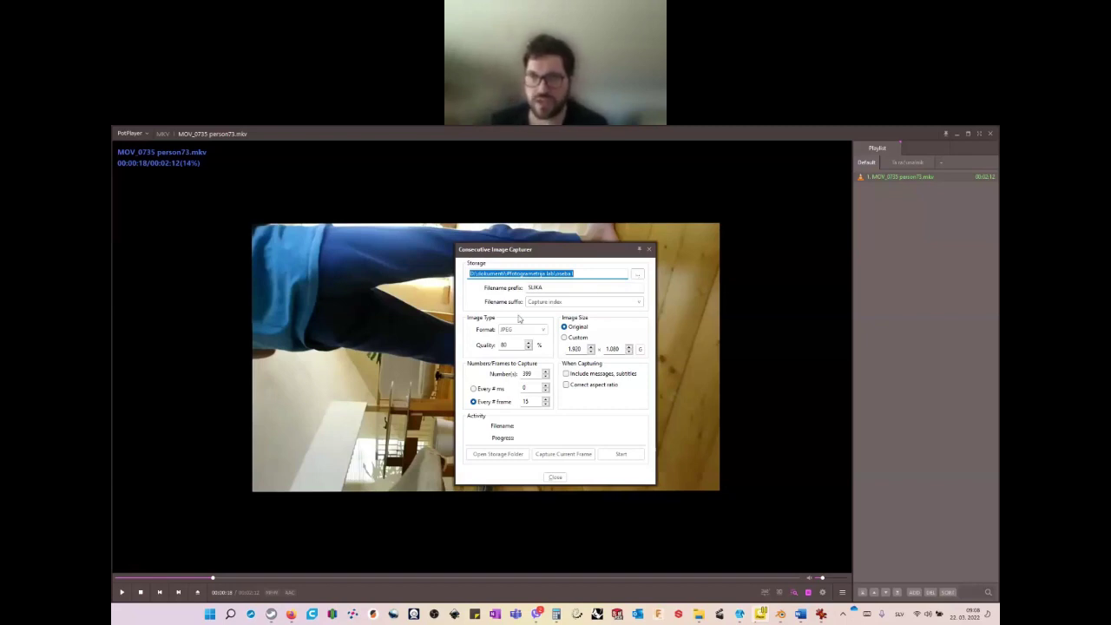
double_click(551, 288)
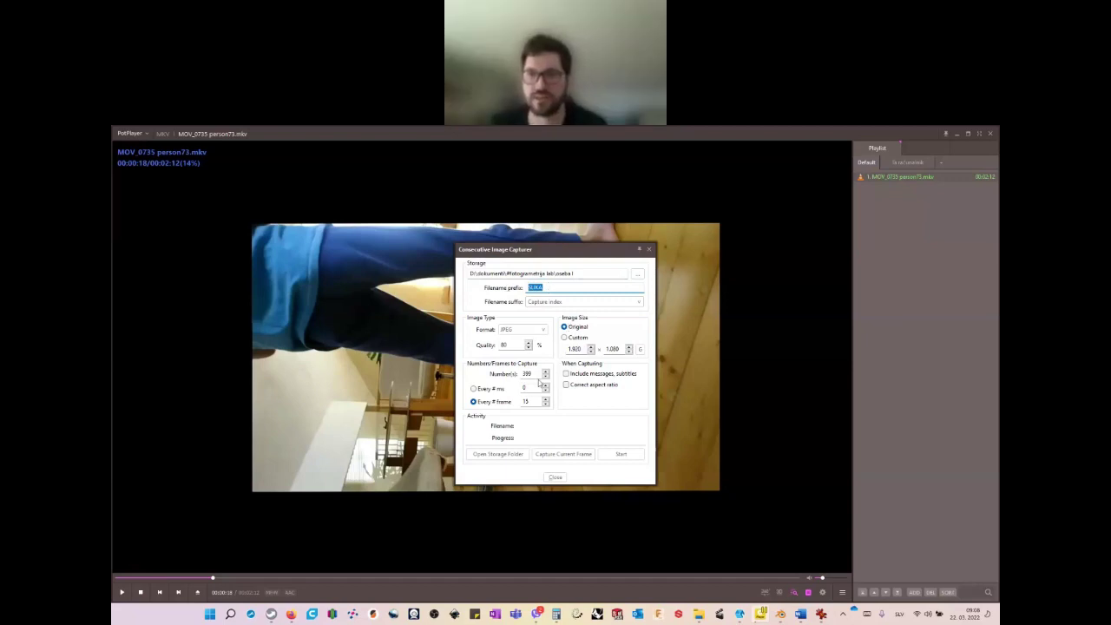
double_click(531, 373)
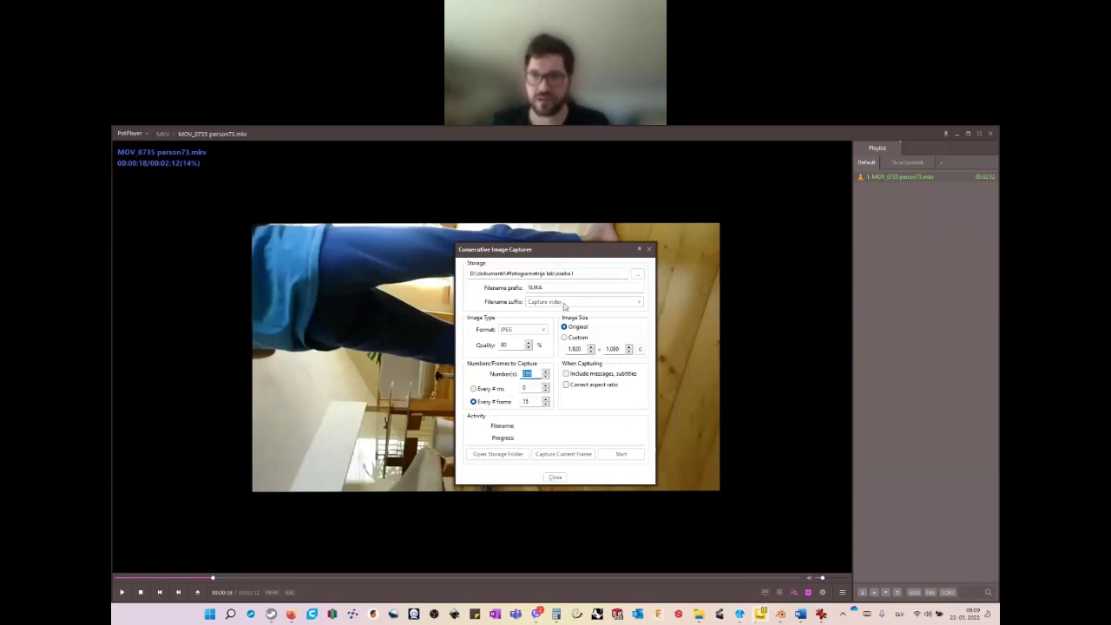
- Run the consecutive image capture at every 15th frame while the video plays, with the capturer moved off the picture, and stop it midway
left_click(629, 457)
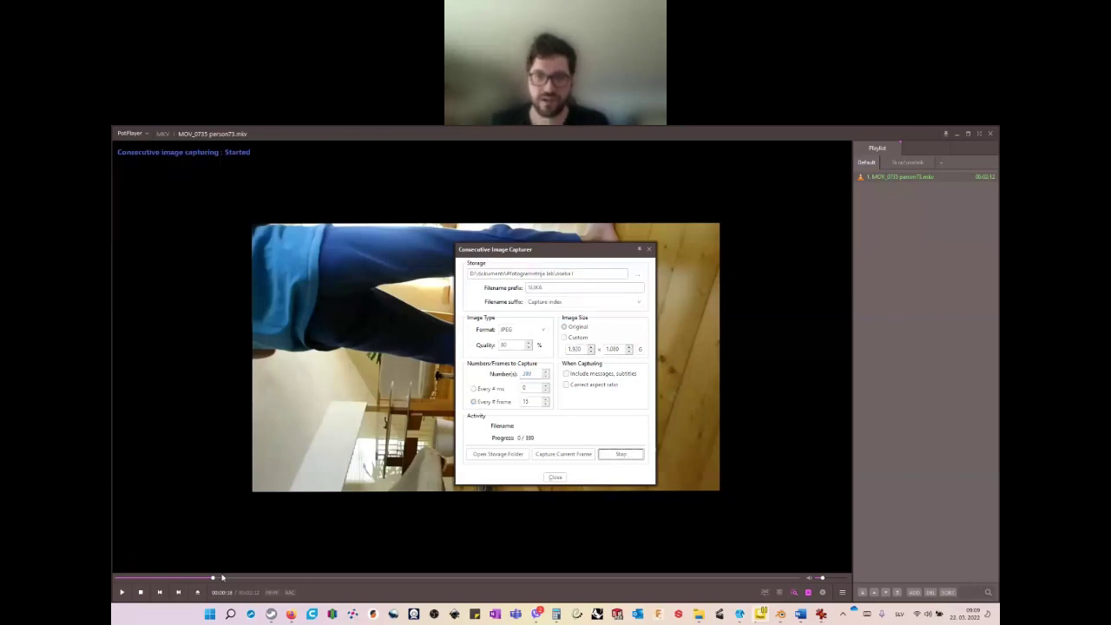
left_click(121, 593)
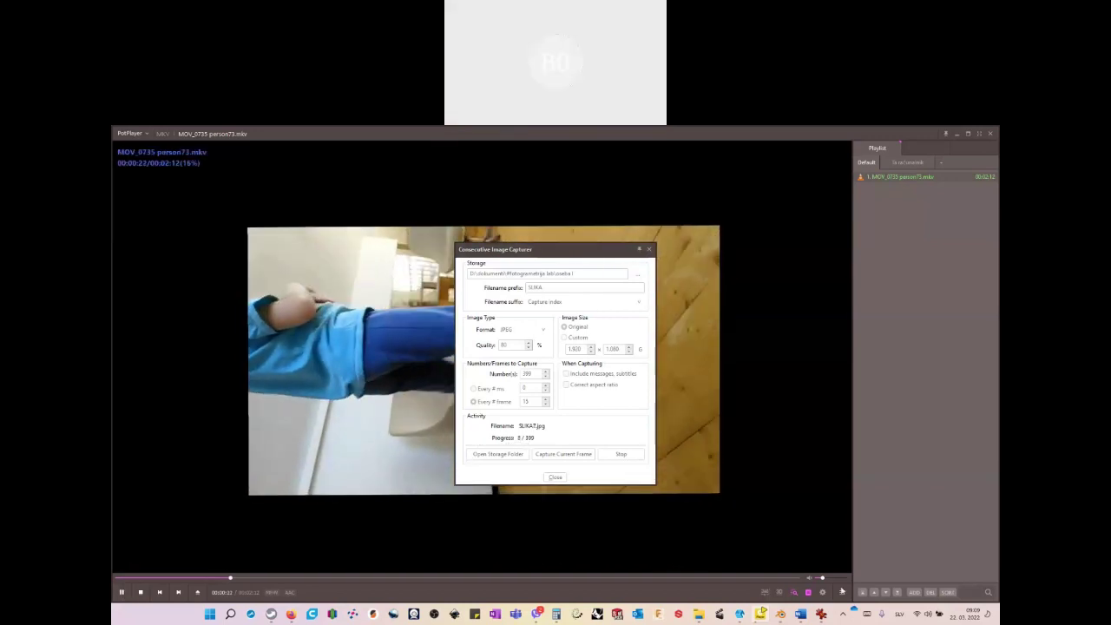
scroll(695, 499, "down", 3)
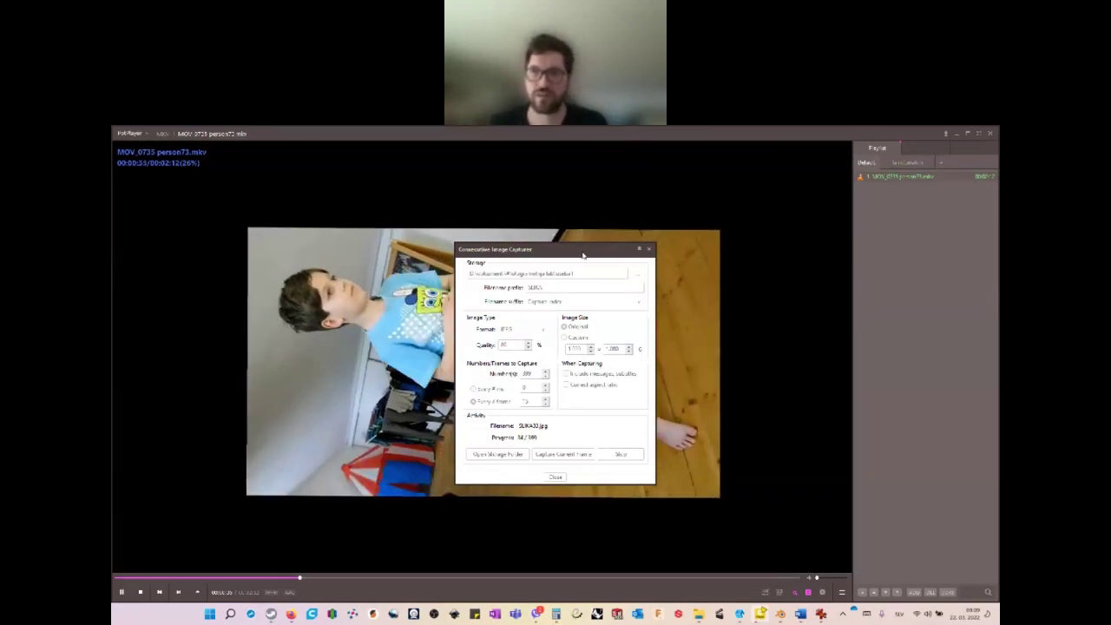
left_click_drag(583, 254, 245, 250)
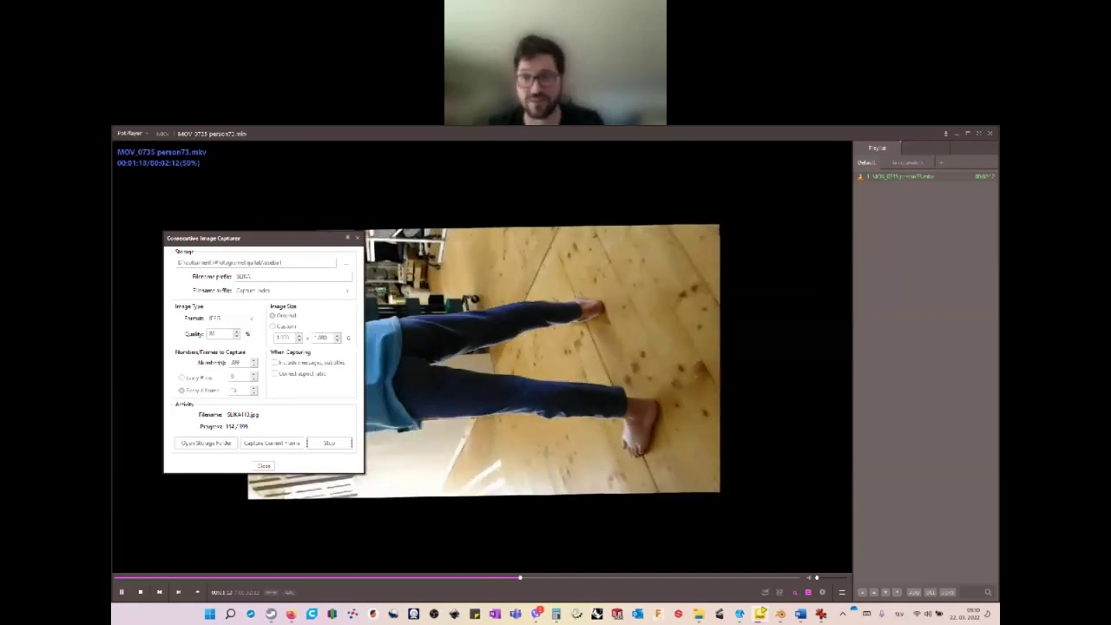
left_click(329, 443)
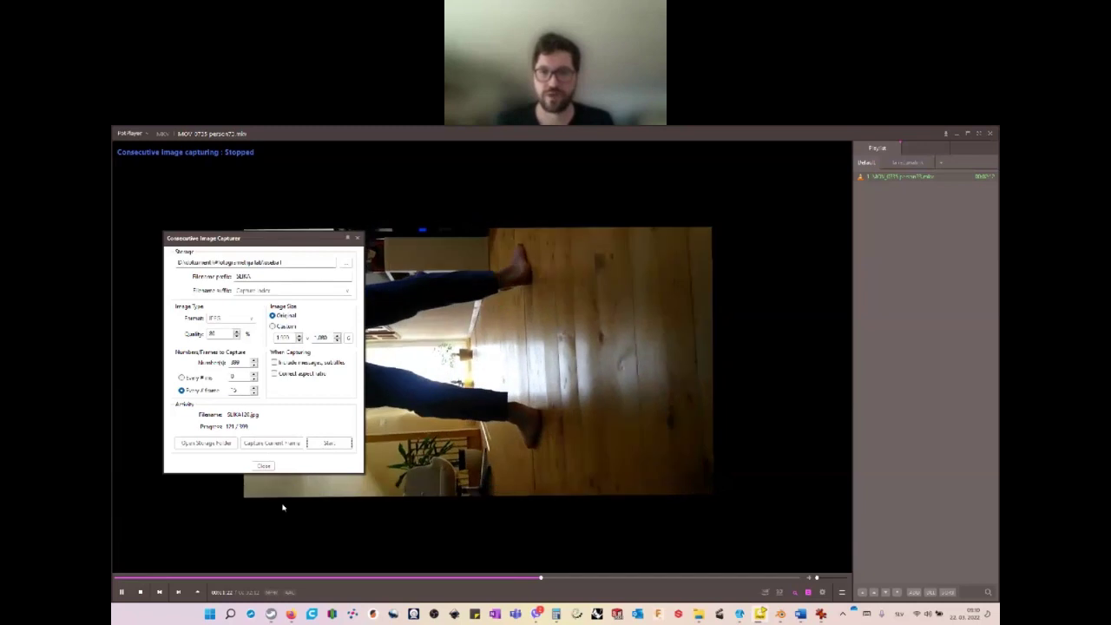
key("space")
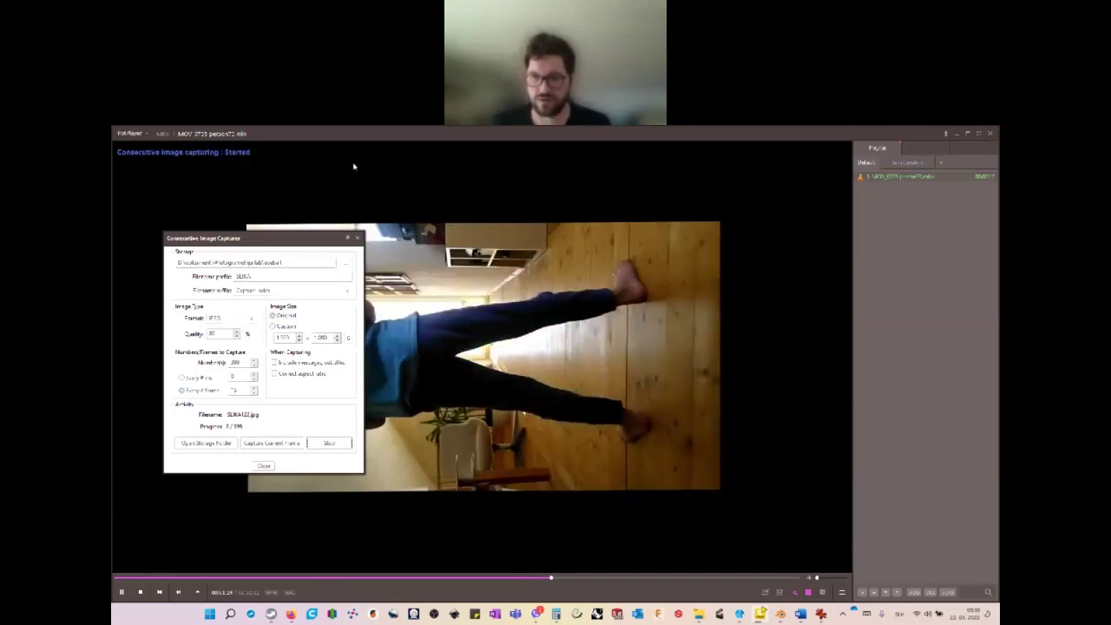
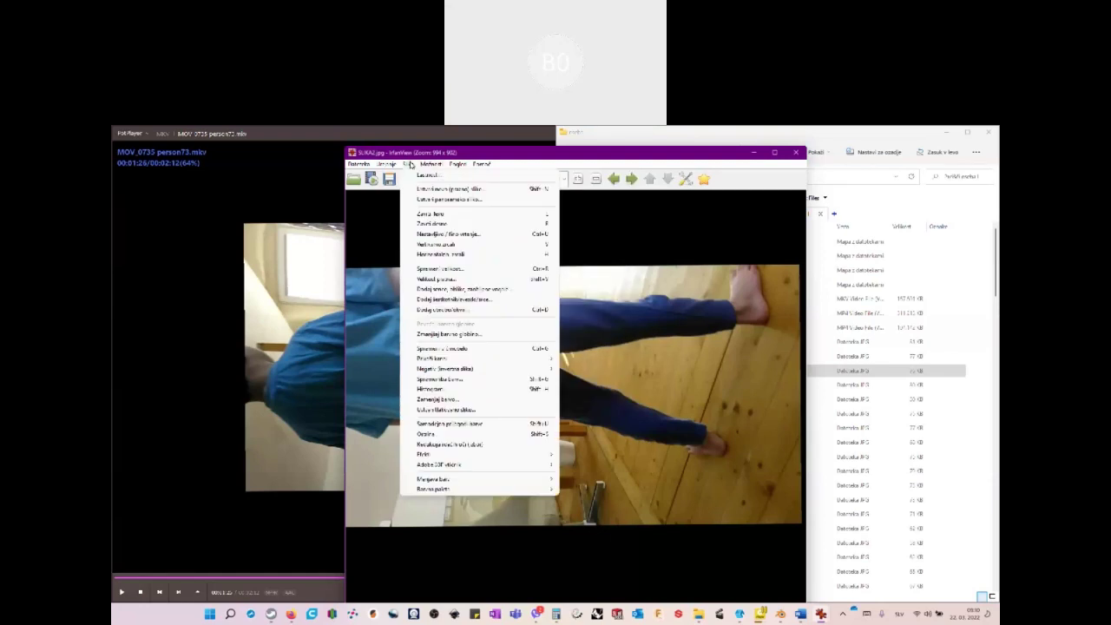
- Check the original pixel size of the captured SLIKA2.jpg in its image properties, and close the information window
left_click(408, 165)
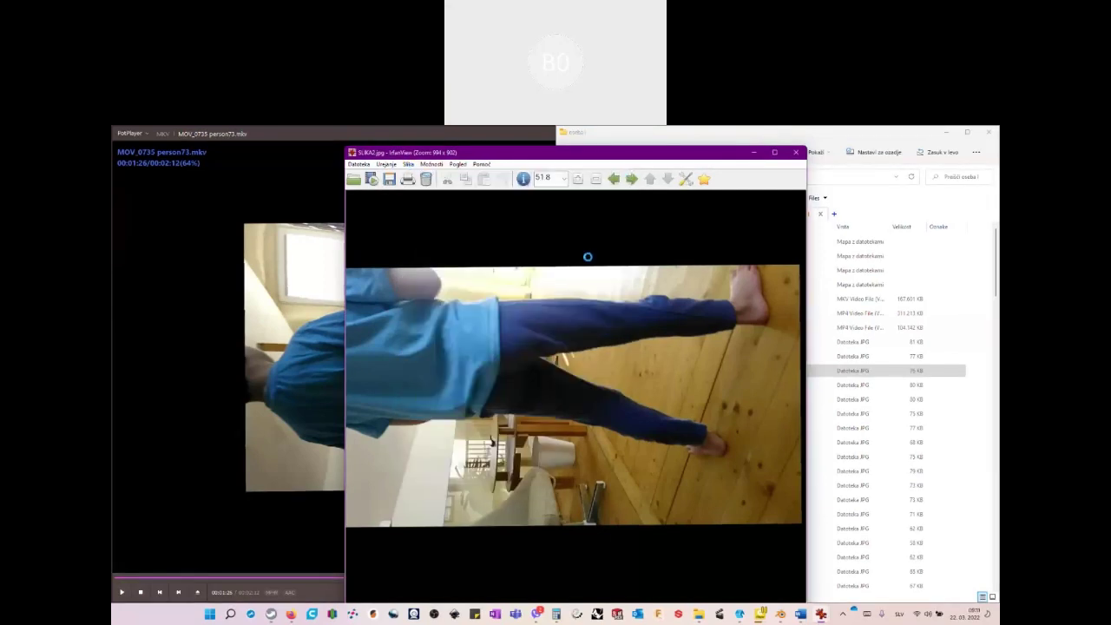
key("p")
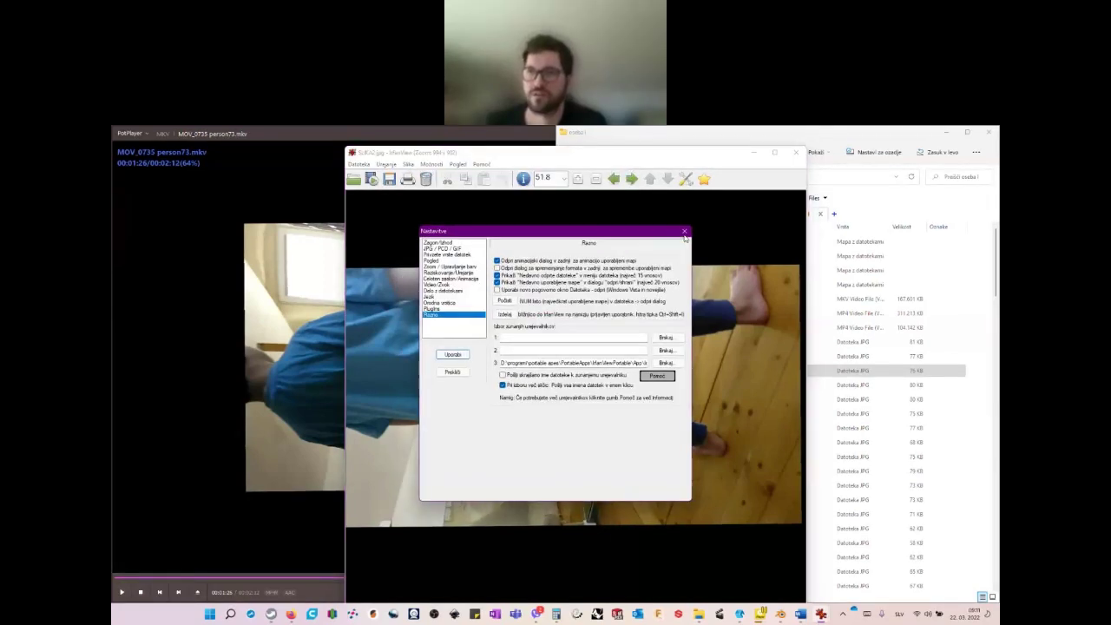
left_click(684, 231)
left_click(408, 164)
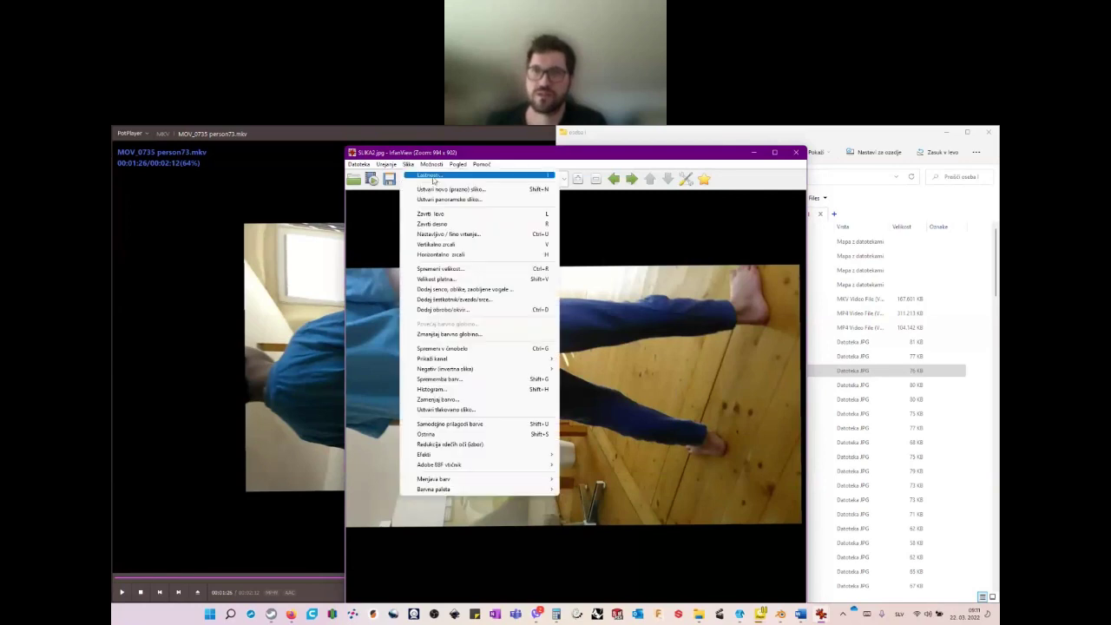
left_click(430, 176)
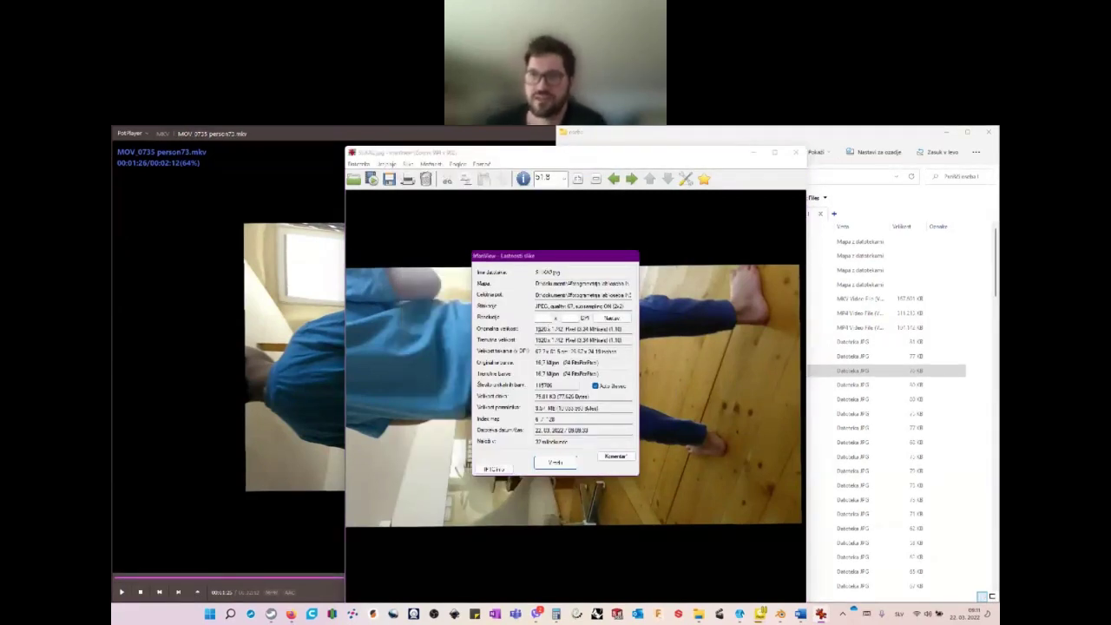
left_click_drag(566, 329, 530, 333)
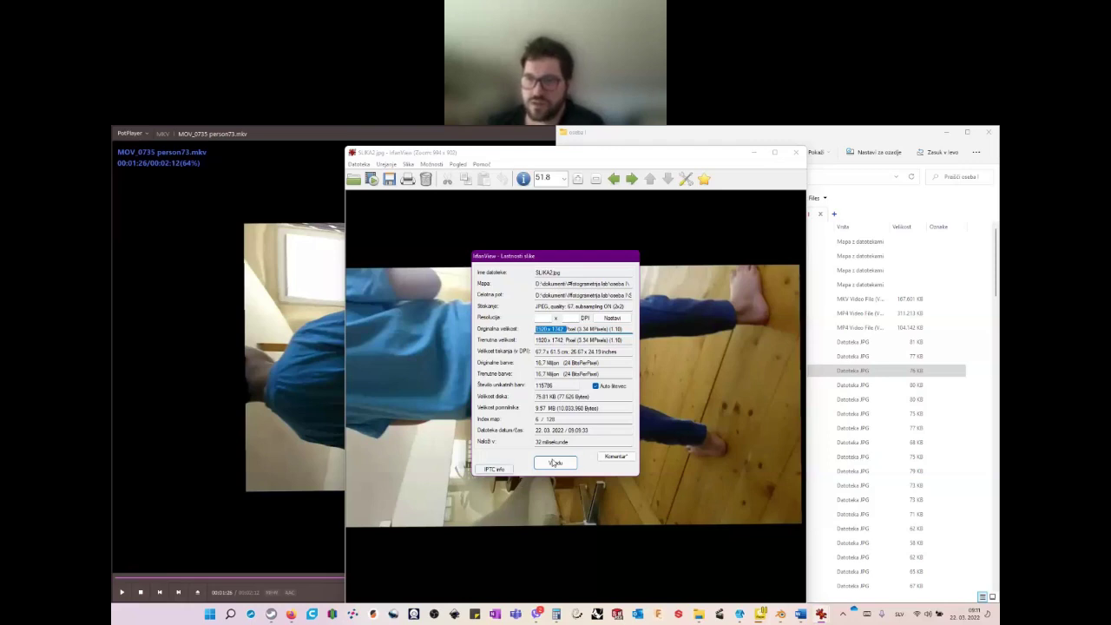
left_click(556, 462)
- Switch to PotPlayer, stop the running image capture and close the capturer
key("alt+Tab")
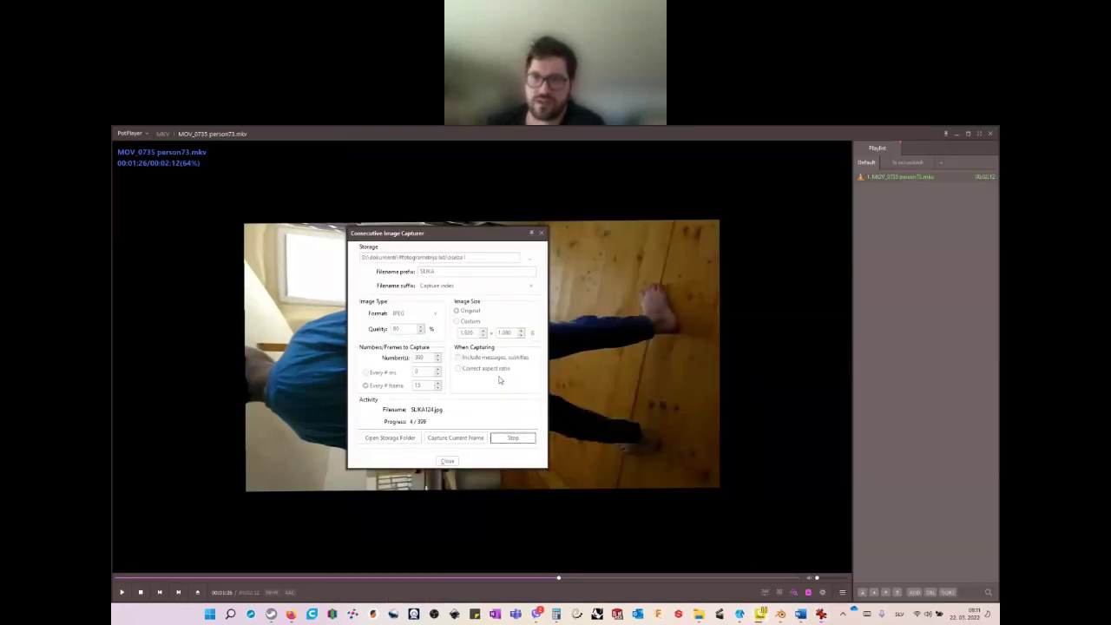
key("Return")
key("Escape")
- Reopen the Consecutive Image Capturer, switch the image size to Custom at 1920 × 1080, and close it
right_click(458, 298)
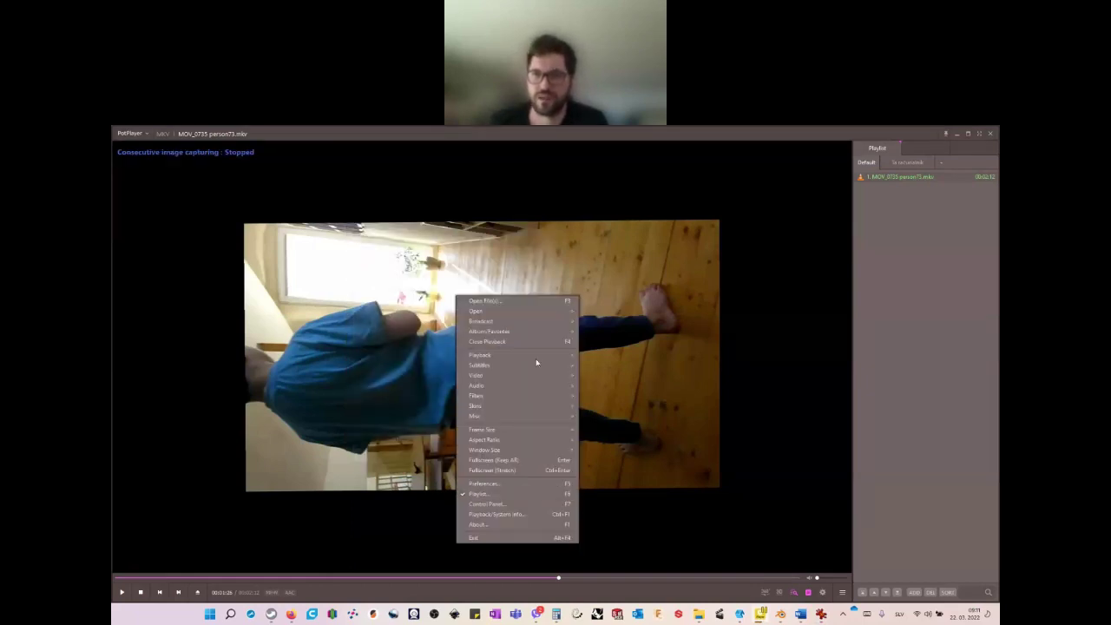
mouse_move(545, 375)
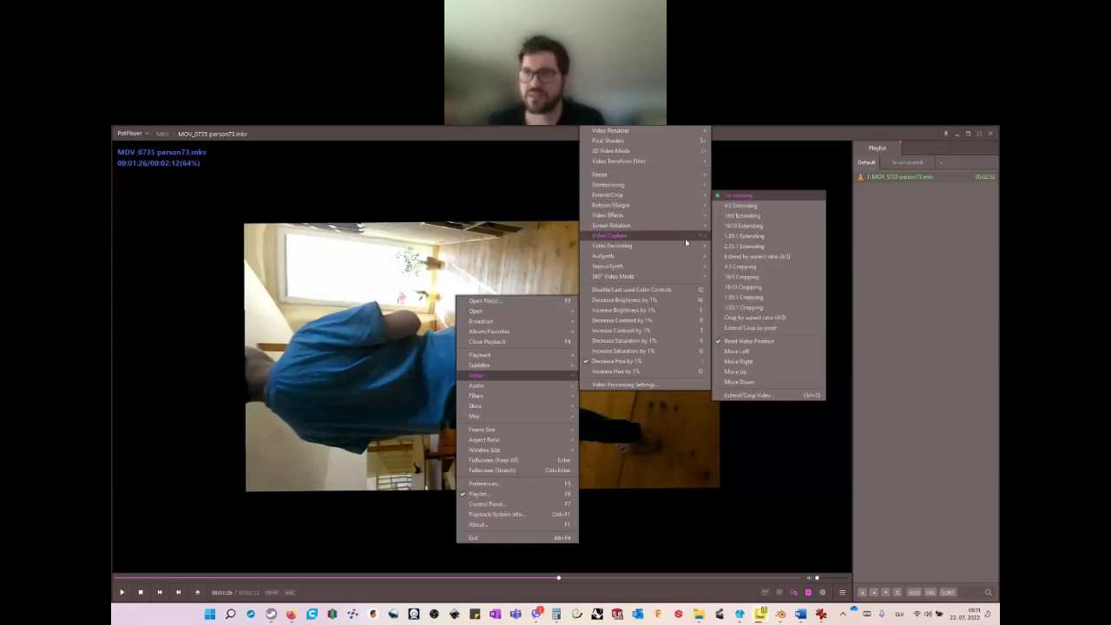
mouse_move(687, 240)
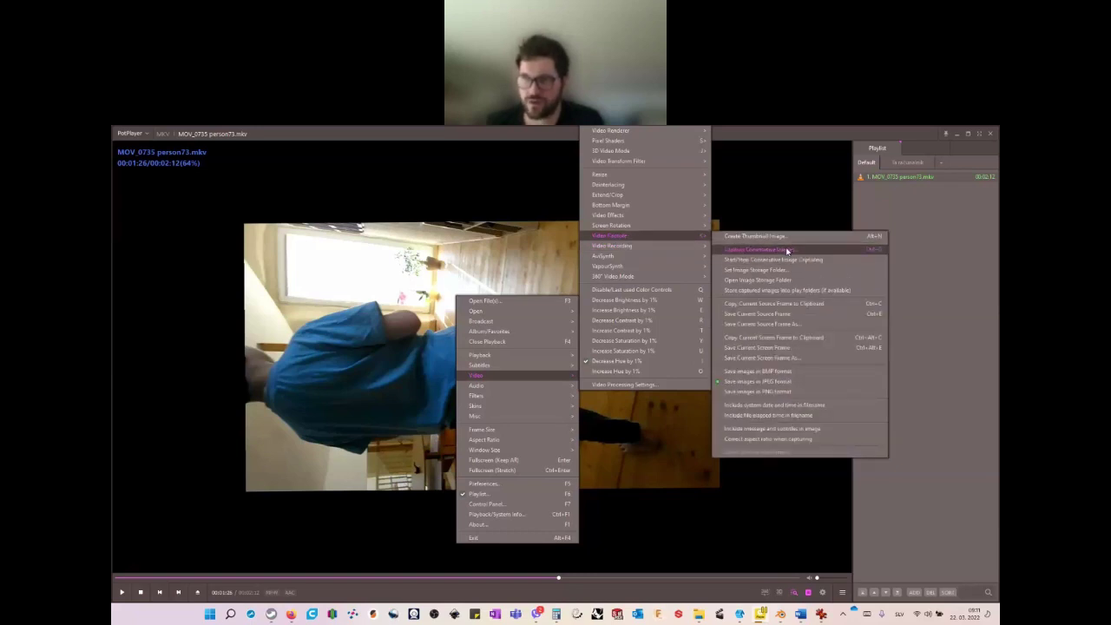
left_click(787, 251)
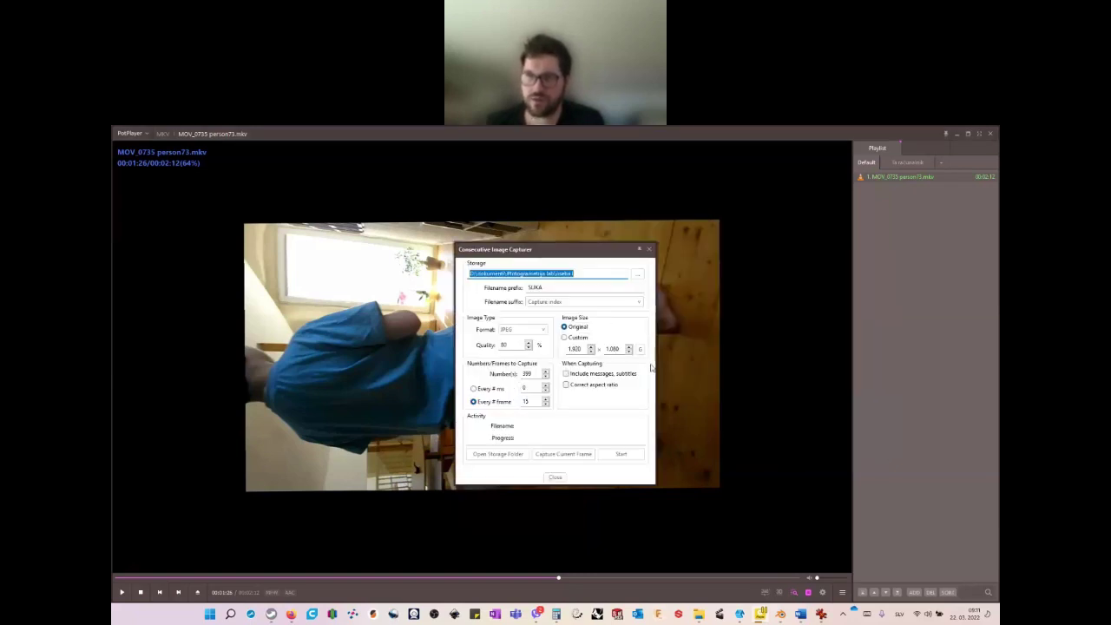
left_click(564, 337)
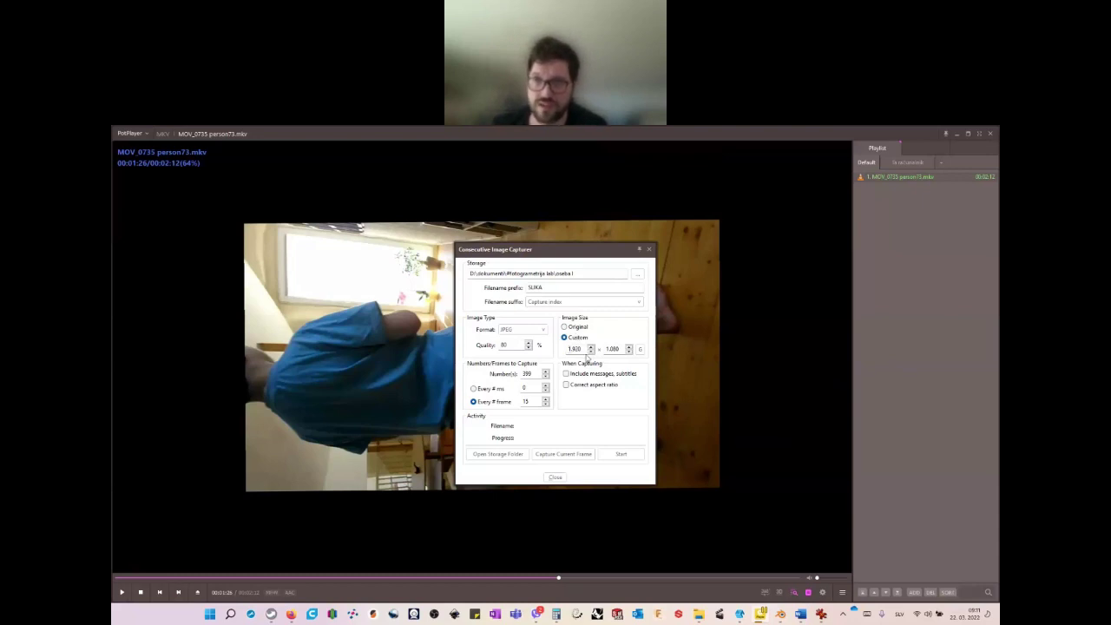
left_click(649, 250)
- Switch to File Explorer and examine the extracted SC images in the Person73 folder
left_click(698, 613)
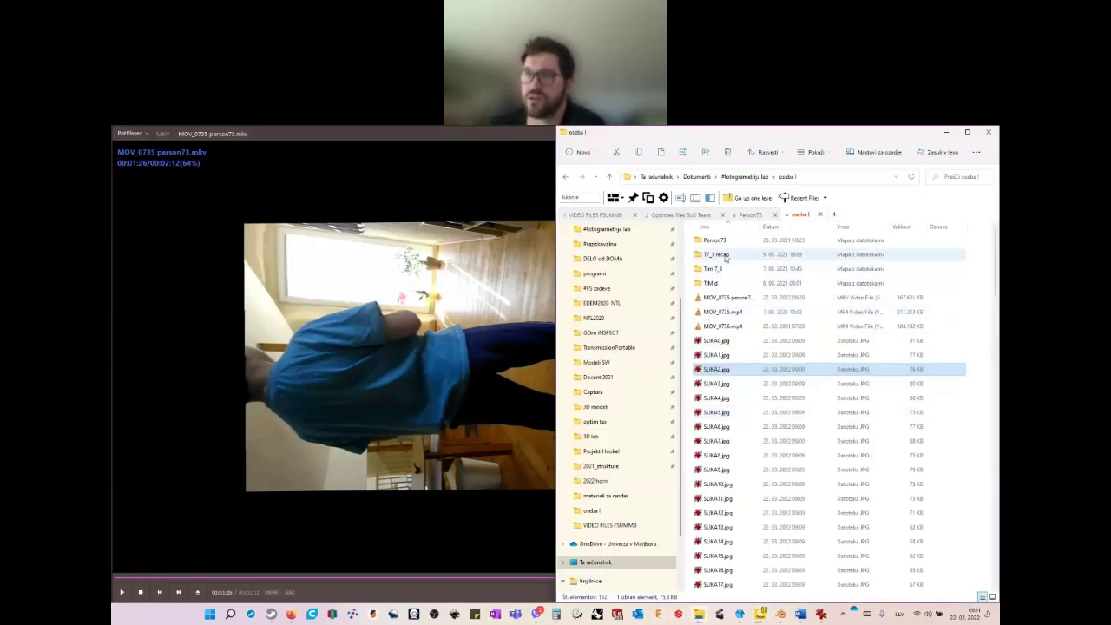
double_click(716, 240)
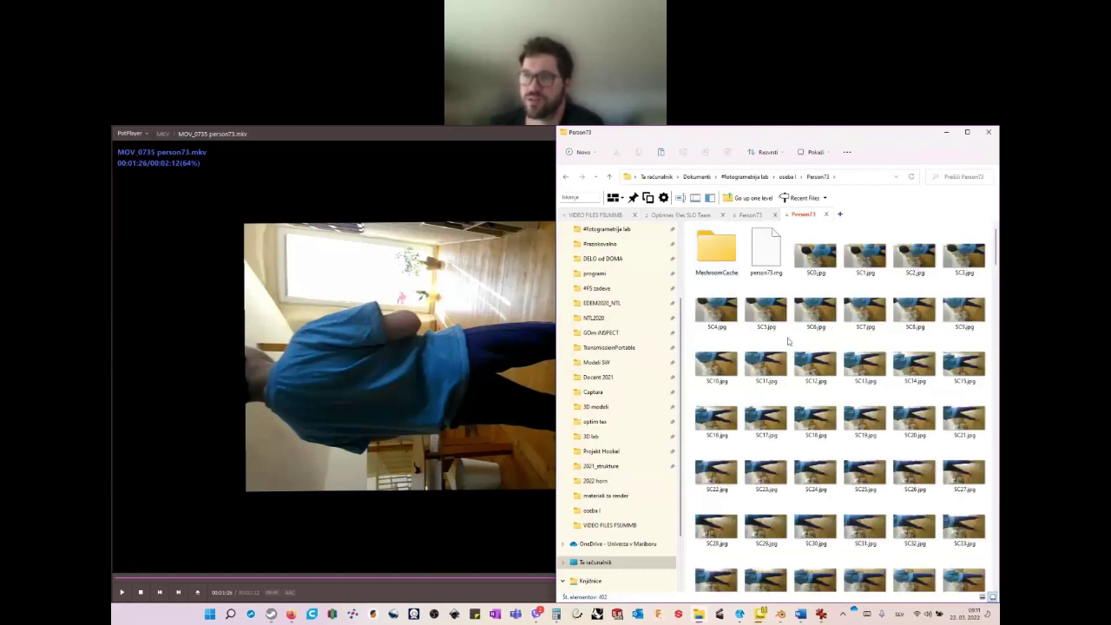
scroll(823, 373, "down", 1)
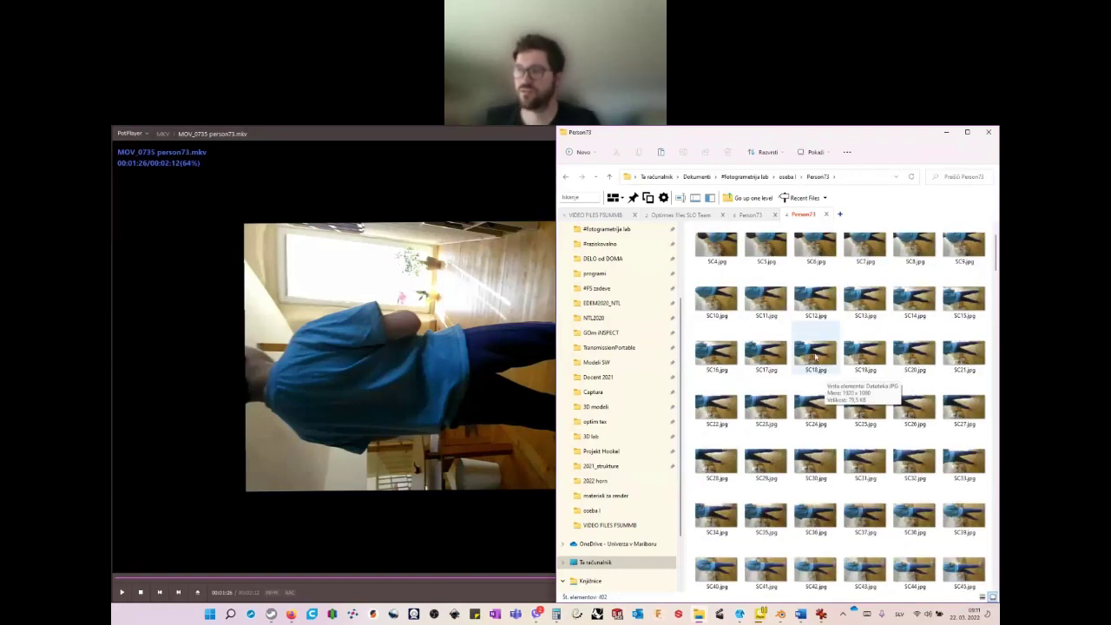
- Open SC18.jpg from the Person73 folder and check its original pixel size in the image properties, closing the information window
left_click(815, 356)
double_click(815, 356)
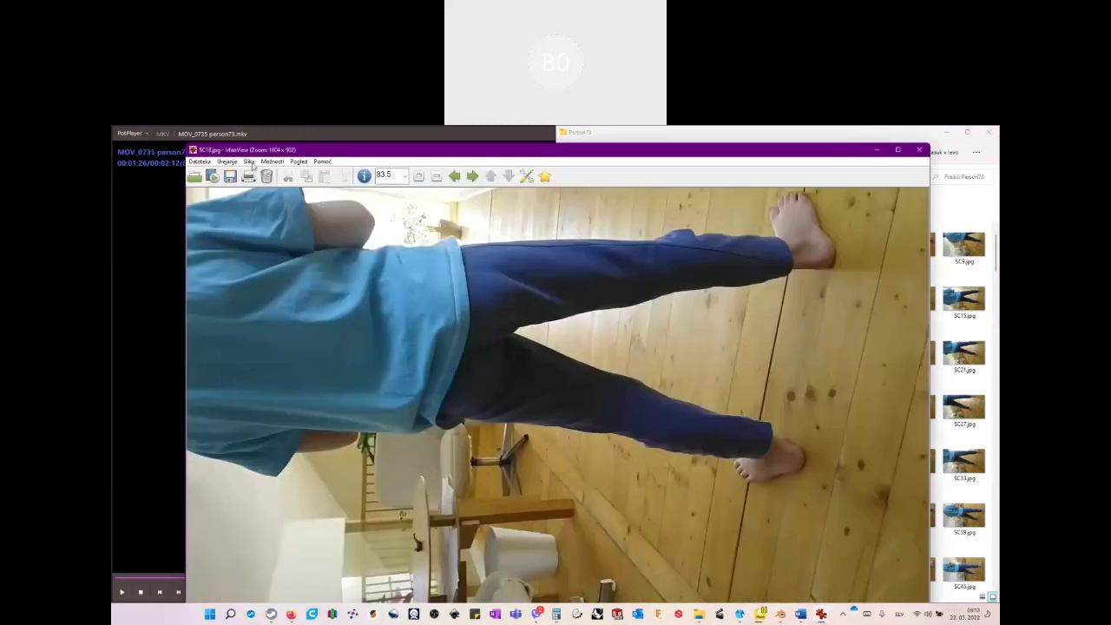
left_click(251, 162)
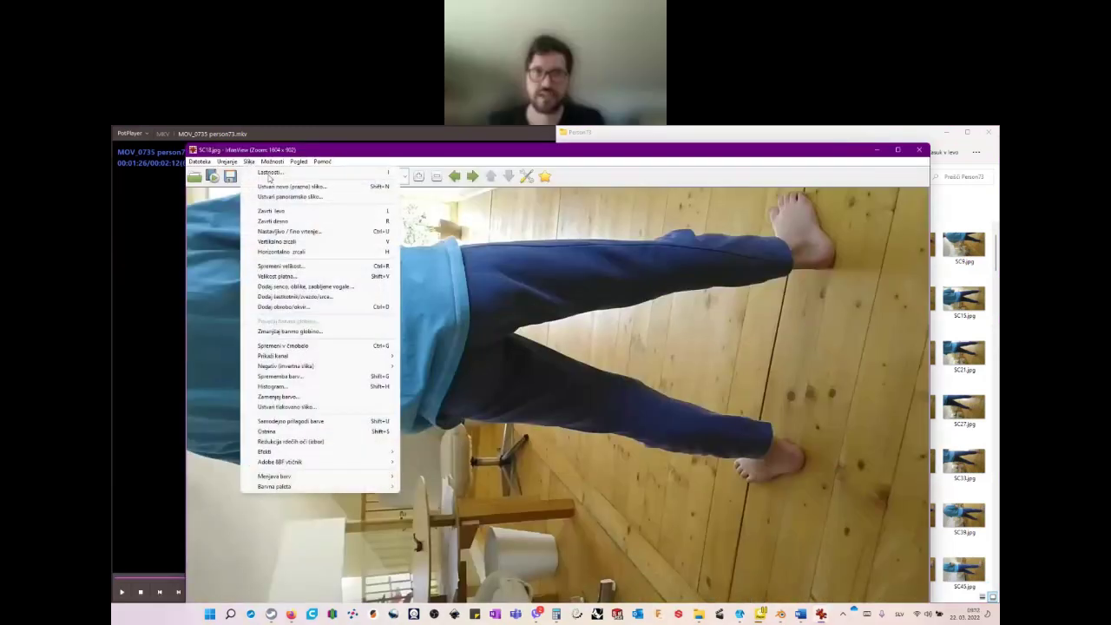
left_click(270, 172)
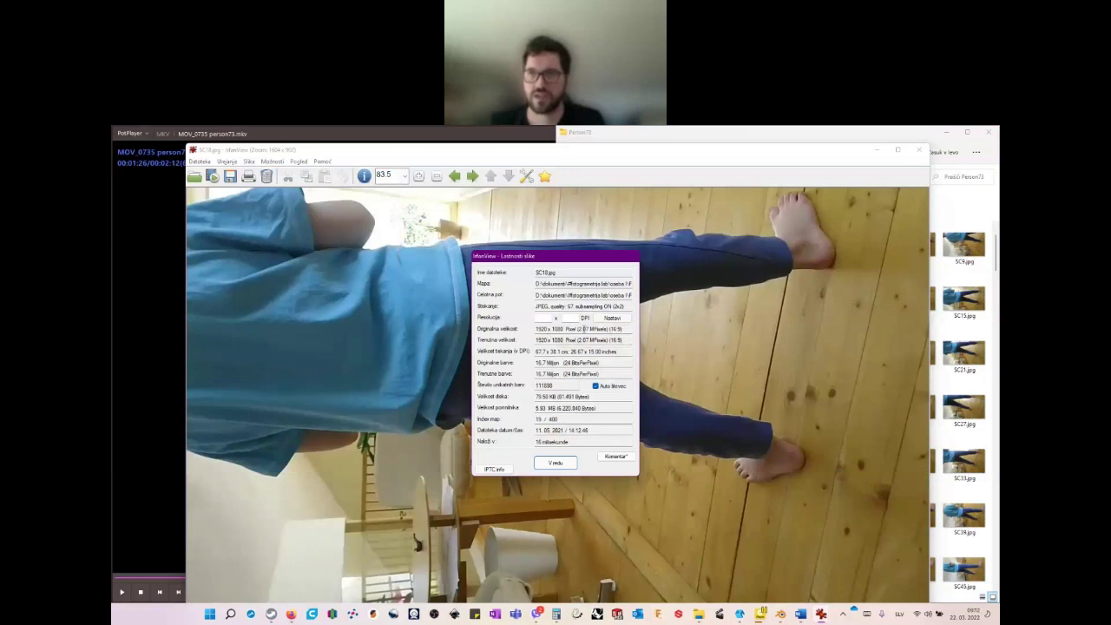
left_click_drag(566, 330, 528, 331)
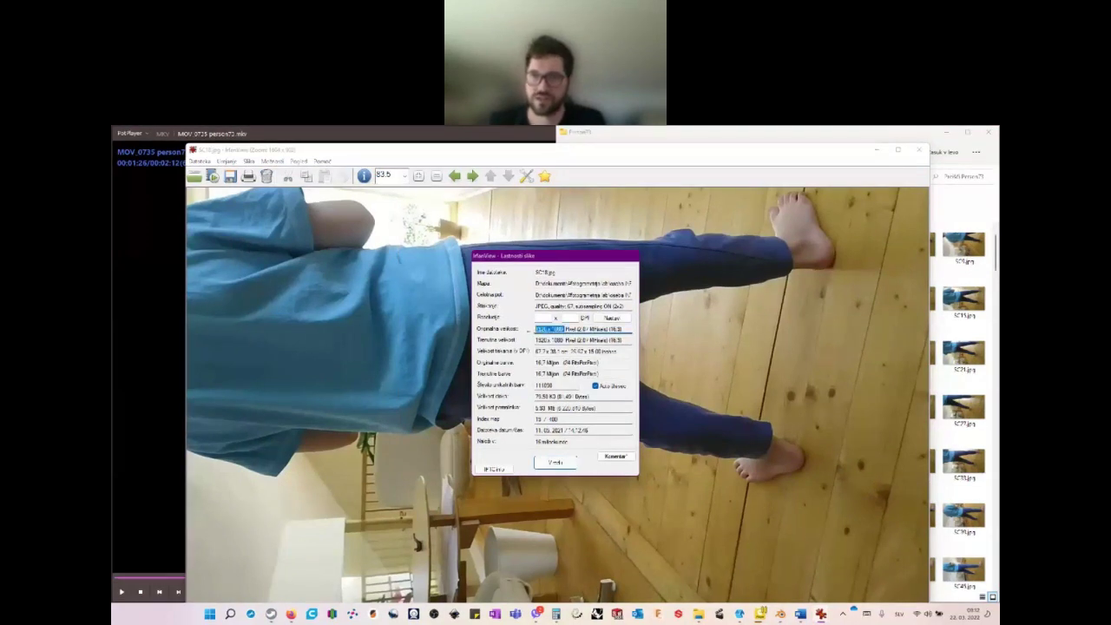
left_click(560, 464)
- Bring up PotPlayer, return to the Person73 folder in File Explorer, and look through the extracted SC images
left_click(759, 614)
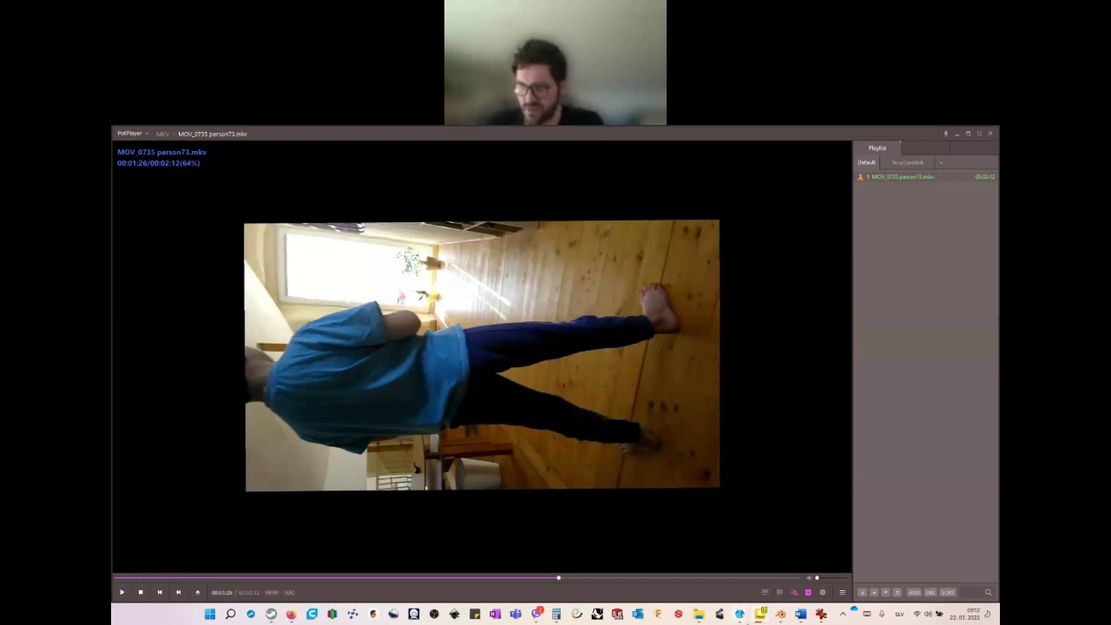
mouse_move(700, 617)
left_click(789, 547)
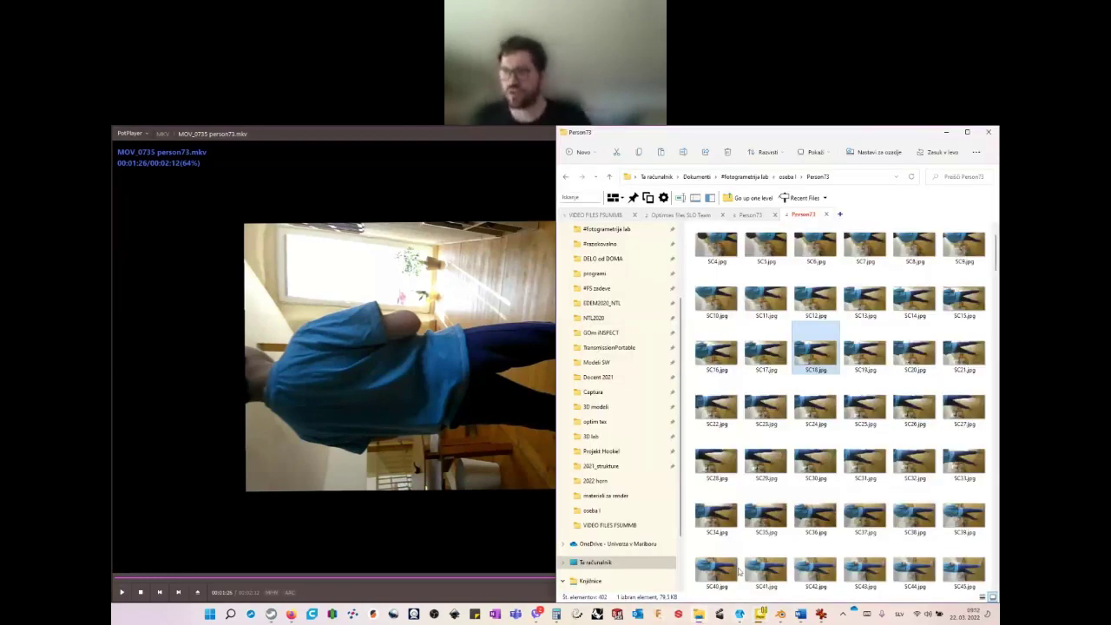
scroll(902, 352, "down", 10)
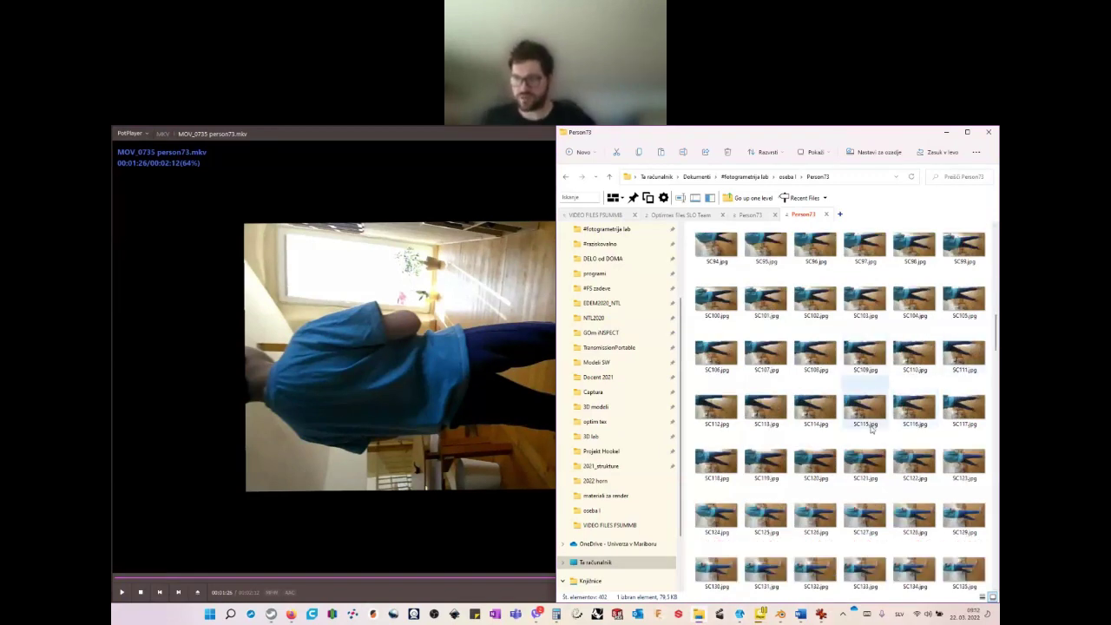
scroll(870, 424, "down", 5)
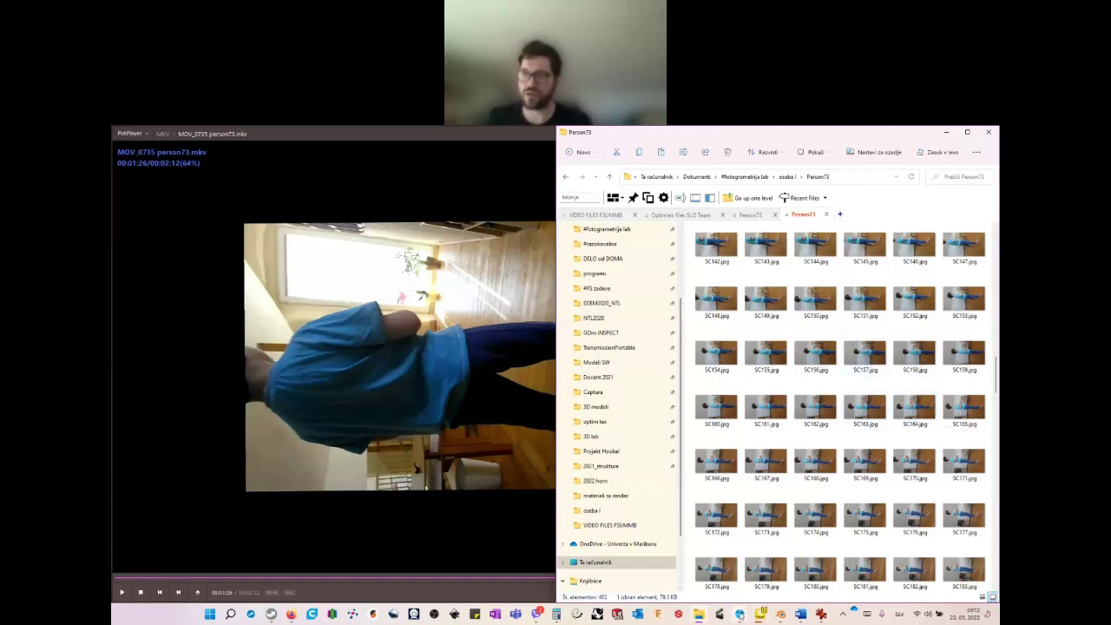
- Switch to the Meshroom project person73.mg, widen the Images pane to three columns, and display SC101.jpg in the image viewer
mouse_move(739, 614)
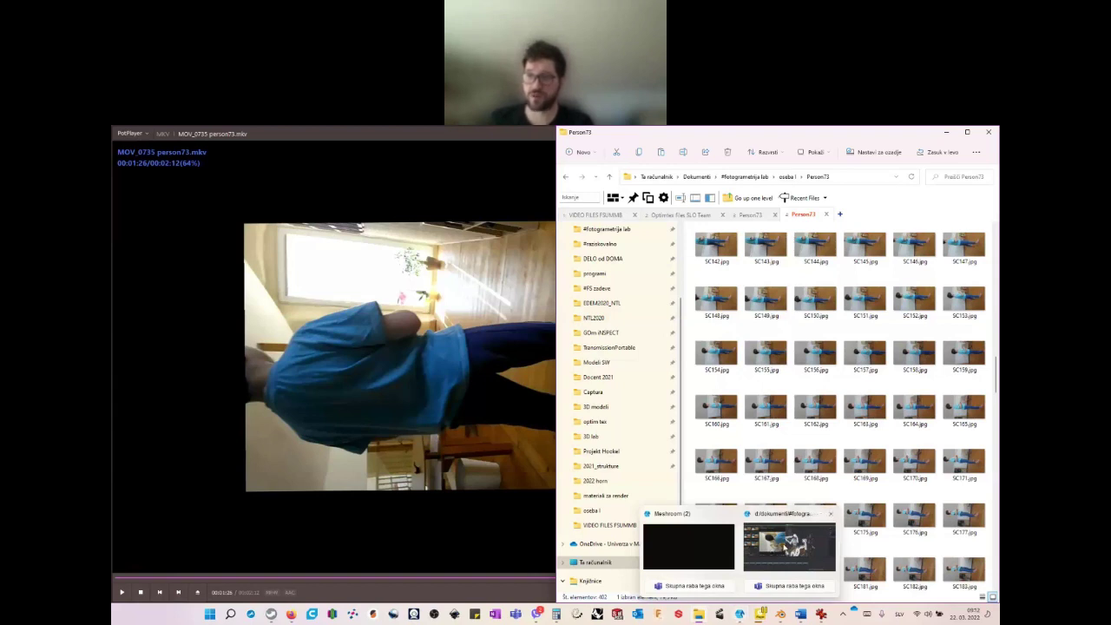
left_click(783, 547)
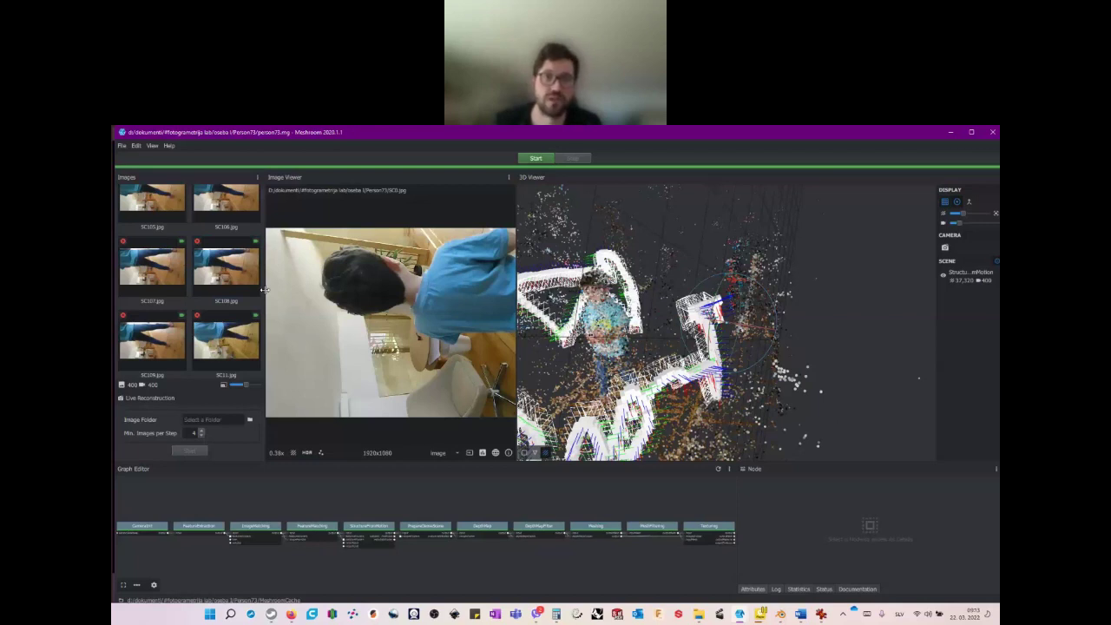
left_click_drag(263, 289, 388, 289)
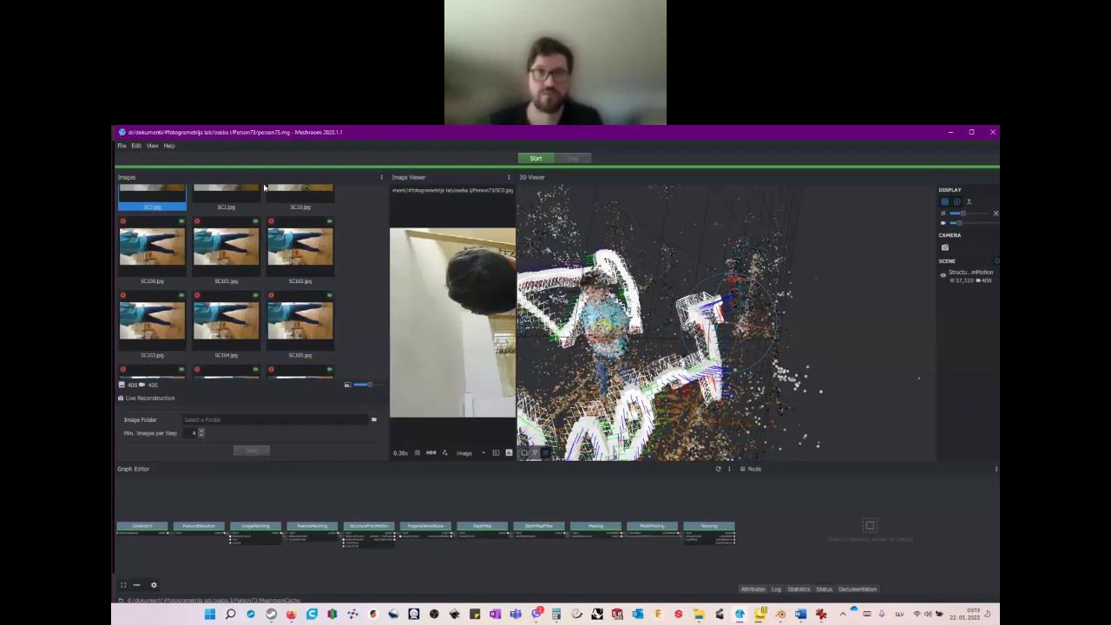
left_click(240, 236)
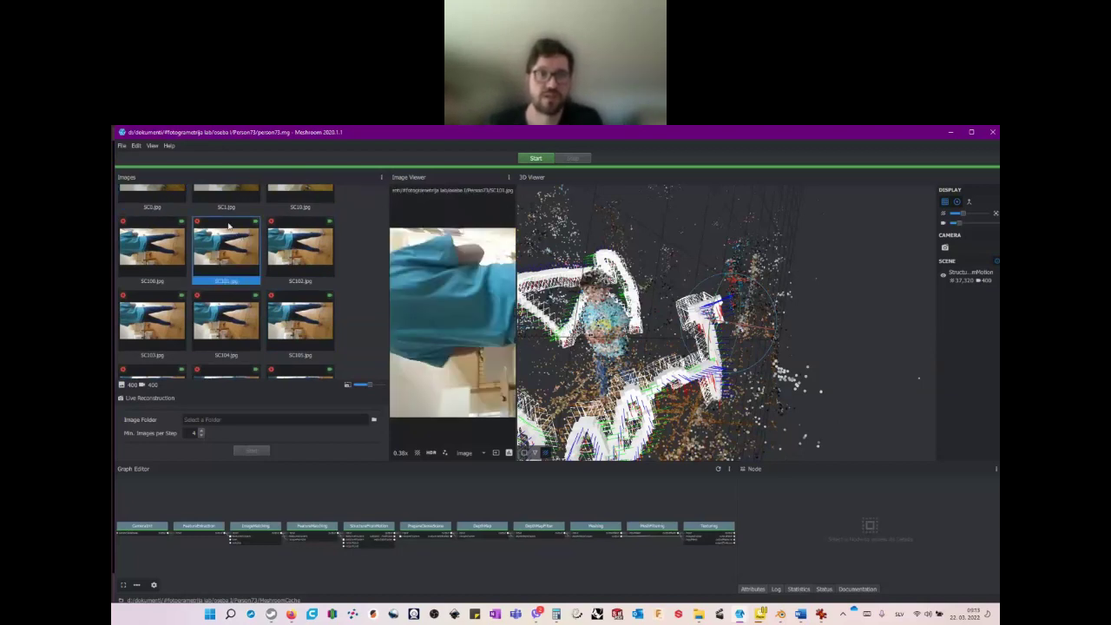
left_click(122, 146)
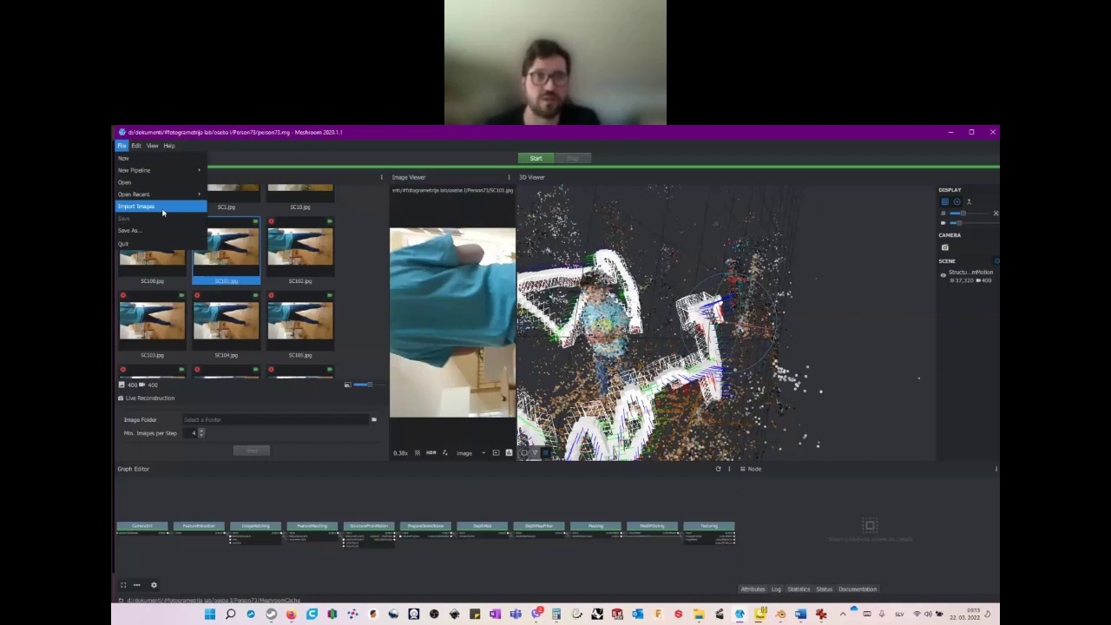
left_click(362, 213)
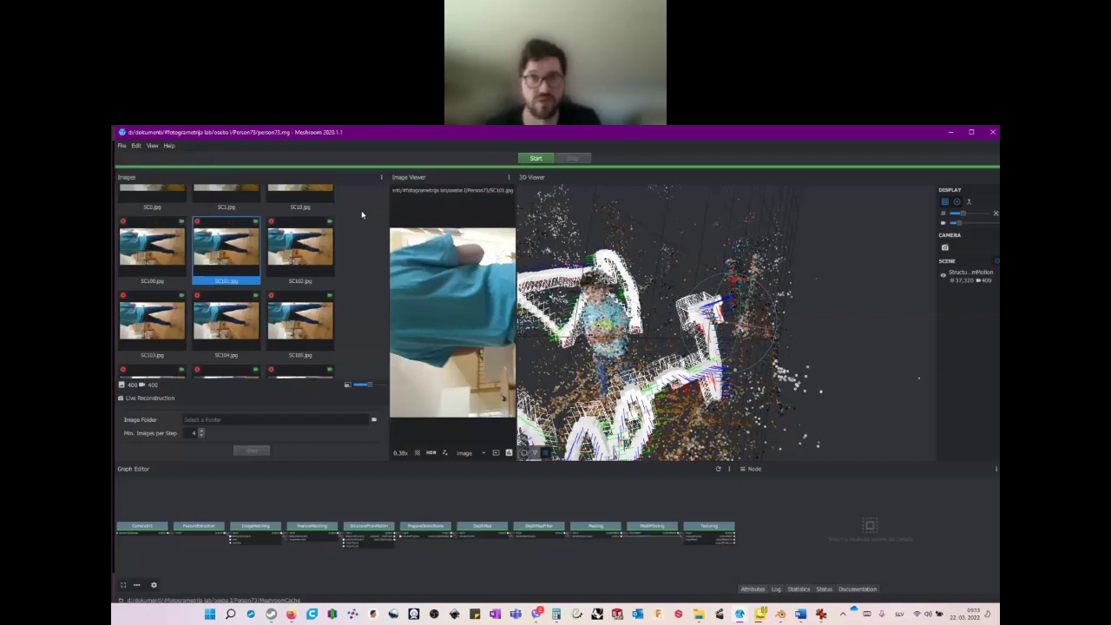
left_click(122, 146)
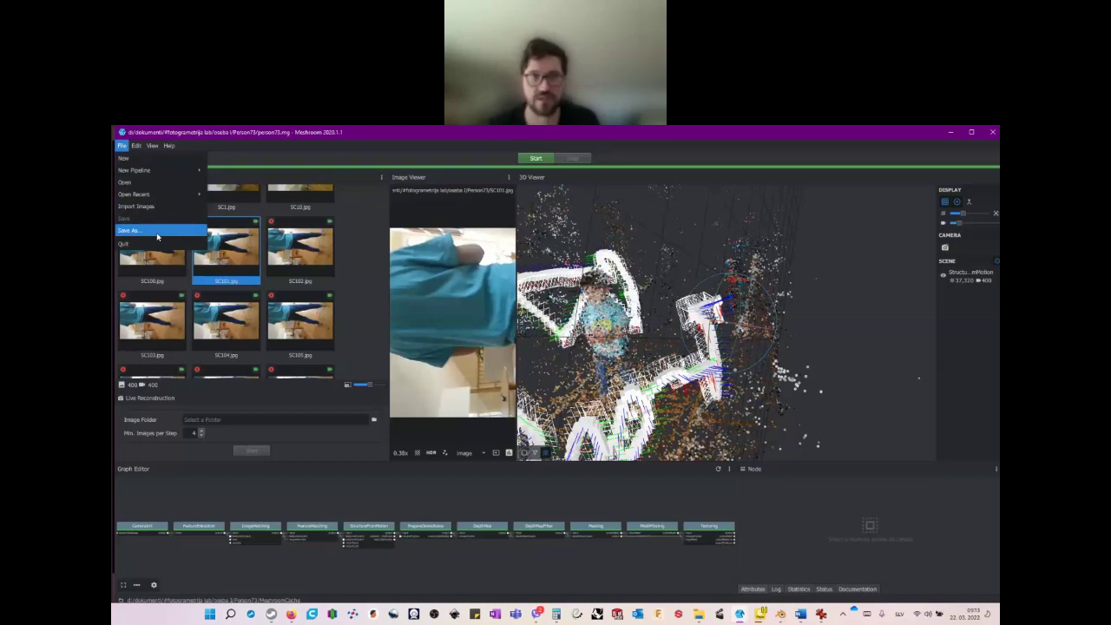
left_click(365, 211)
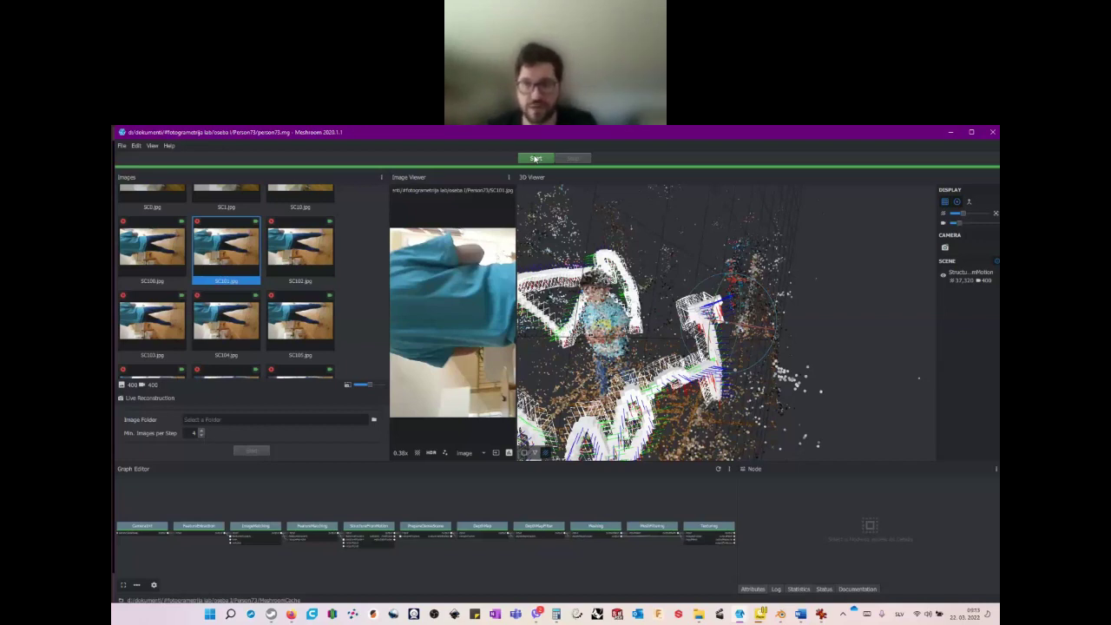
- Examine the attributes of the CameraInit, FeatureExtraction, ImageMatching and FeatureMatching nodes and follow the pipeline through to Texturing
middle_click_drag(156, 524, 225, 528)
scroll(225, 528, "up", 3)
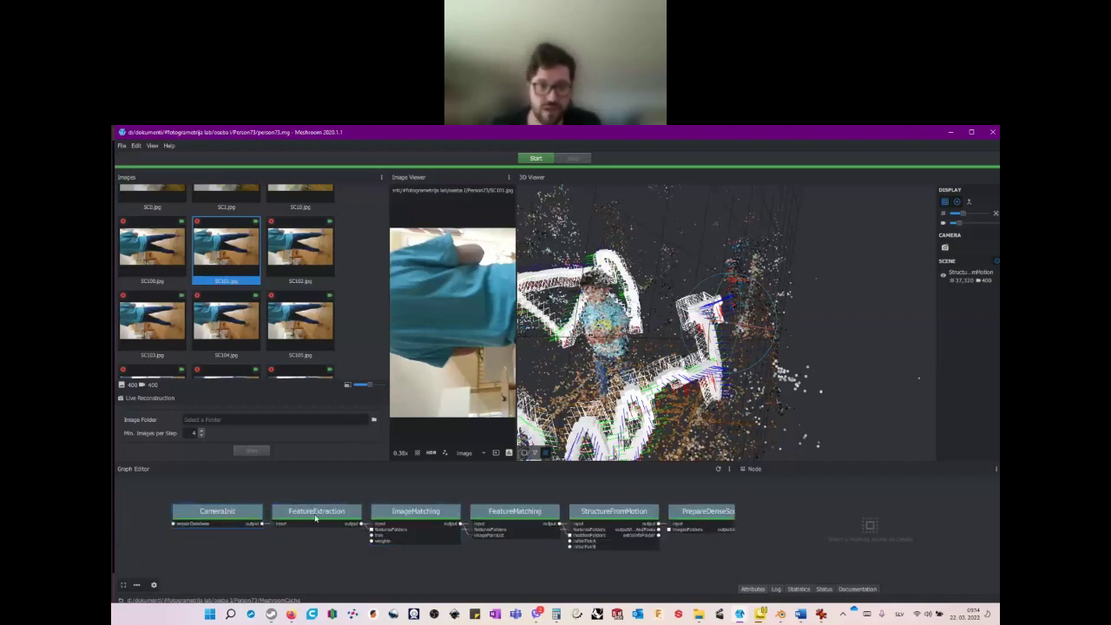
left_click(228, 515)
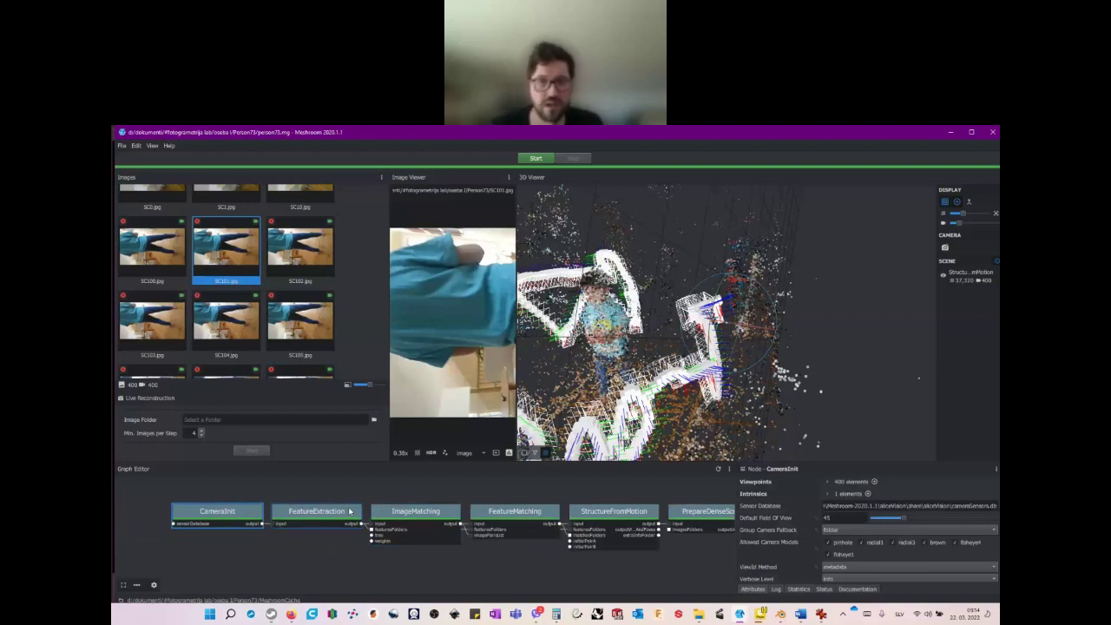
scroll(261, 531, "down", 1)
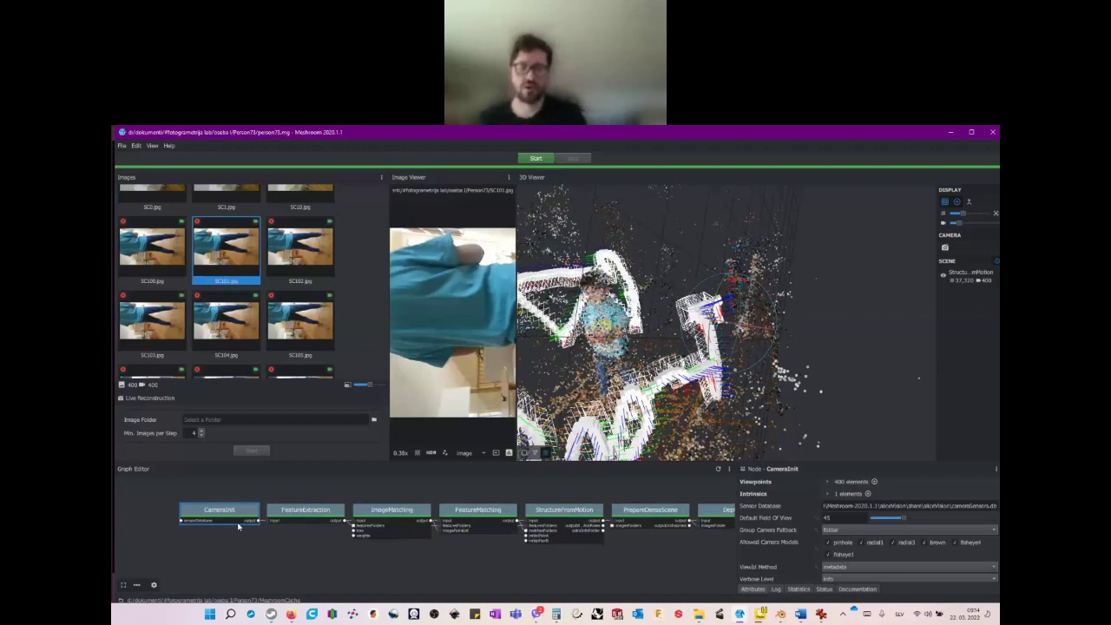
left_click(310, 516)
left_click(398, 512)
left_click(482, 513)
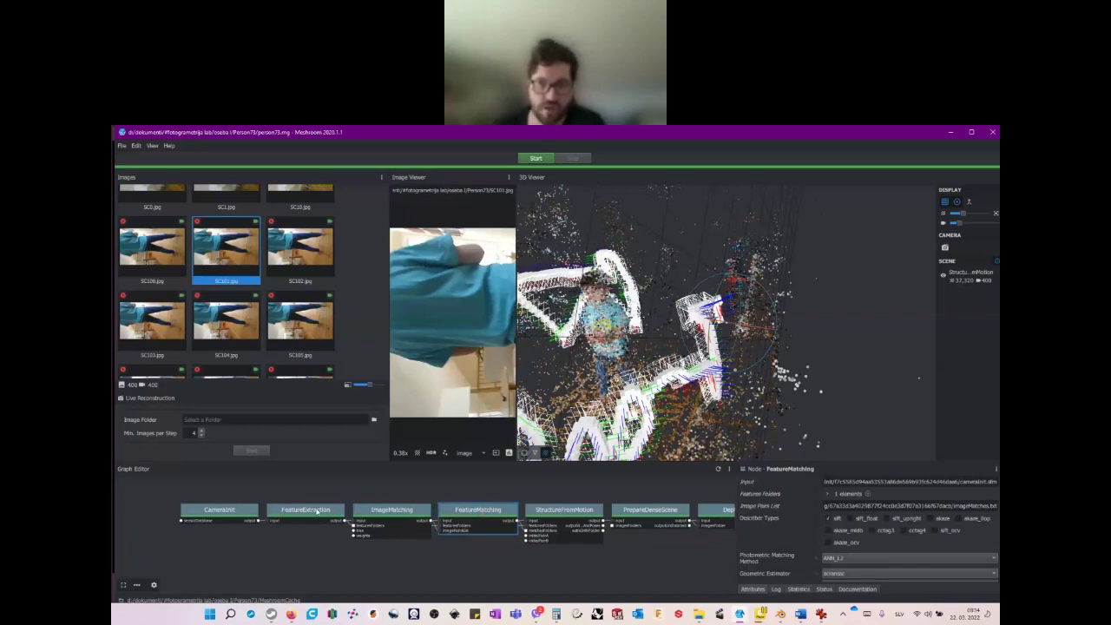
scroll(232, 517, "down", 3)
scroll(268, 516, "up", 3)
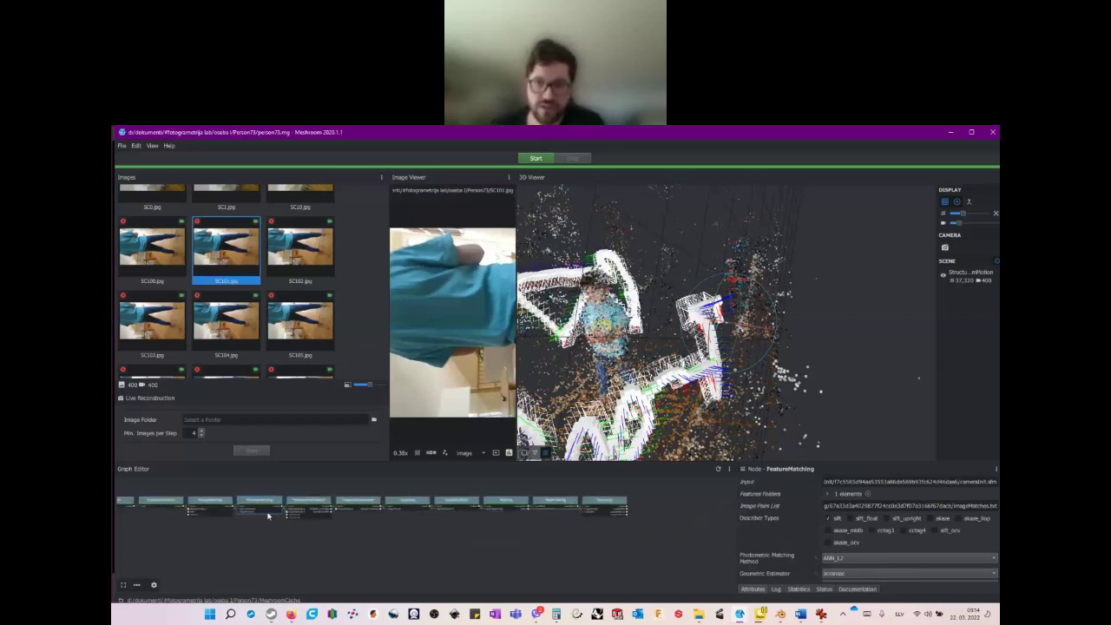
scroll(608, 508, "up", 2)
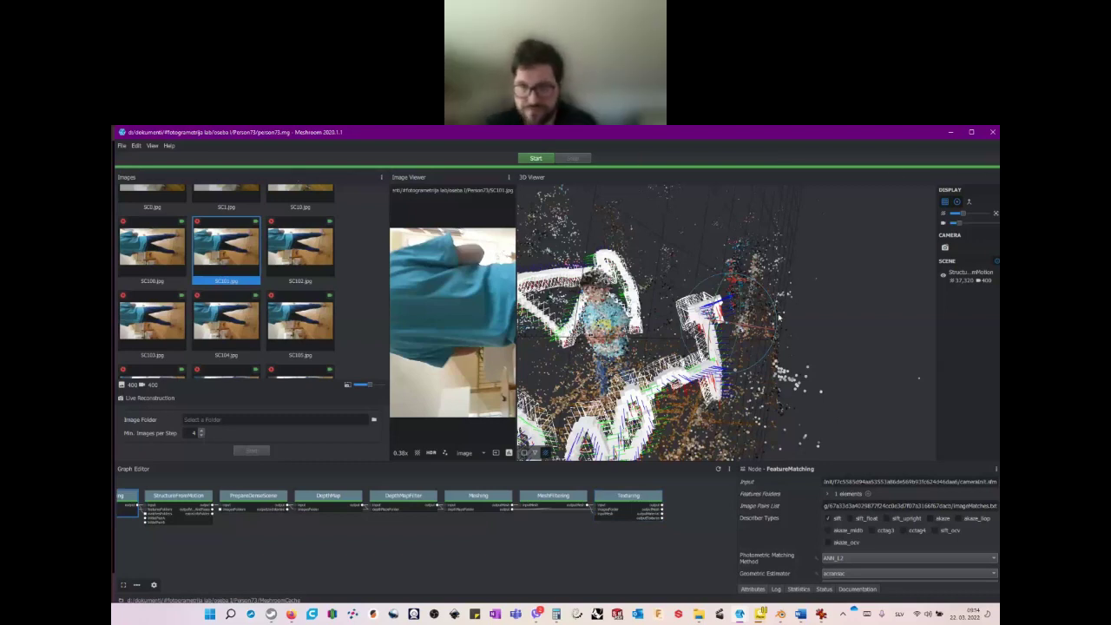
- Inspect the sparse point cloud and camera path in the 3D viewer, and show the SC44.jpg image in full in a wider image viewer
scroll(255, 236, "down", 3)
scroll(255, 236, "down", 3)
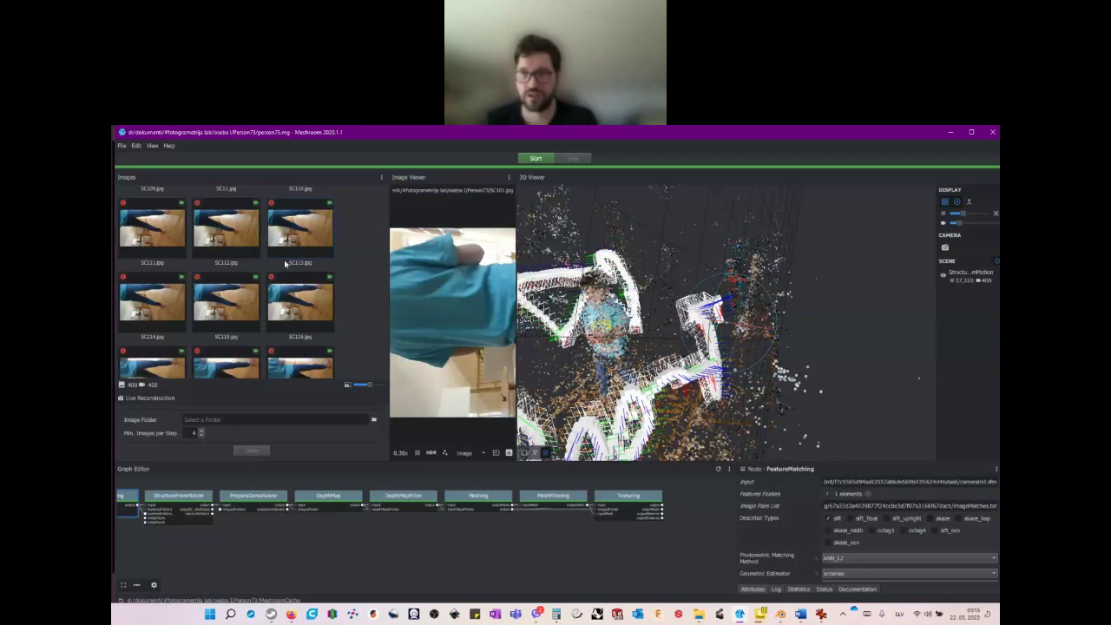
left_click_drag(517, 262, 483, 262)
left_click_drag(758, 300, 698, 299)
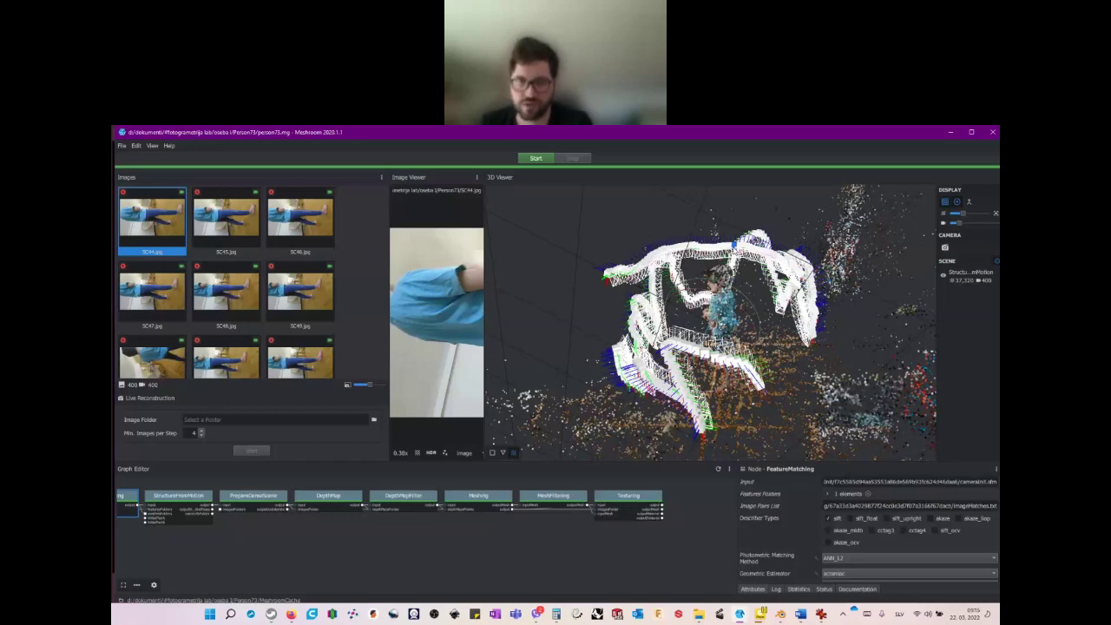
left_click_drag(484, 291, 674, 298)
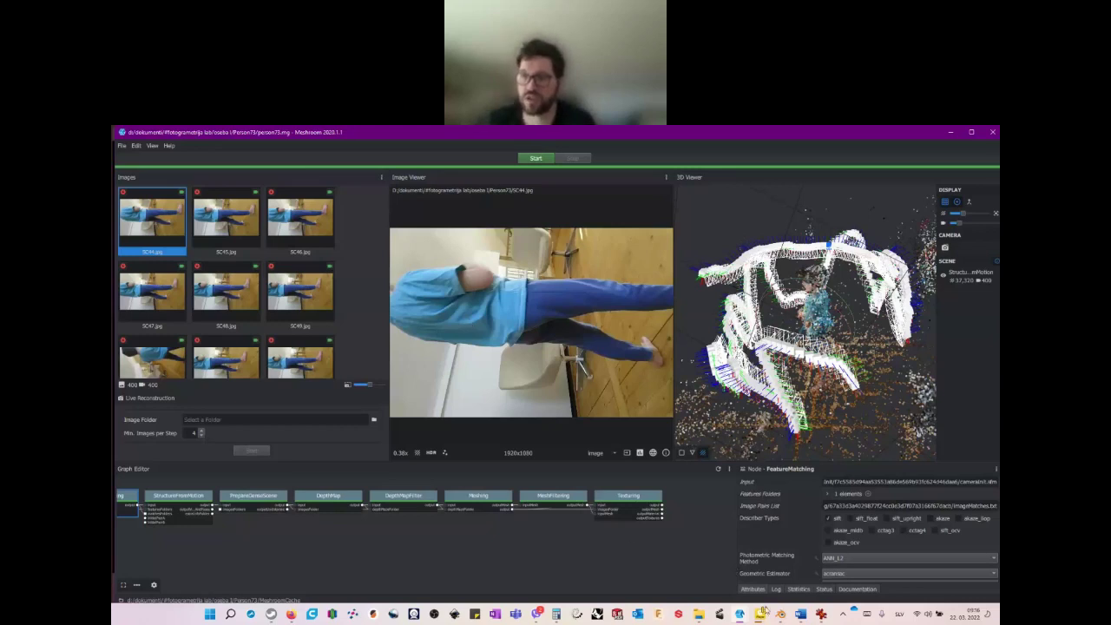
mouse_move(760, 615)
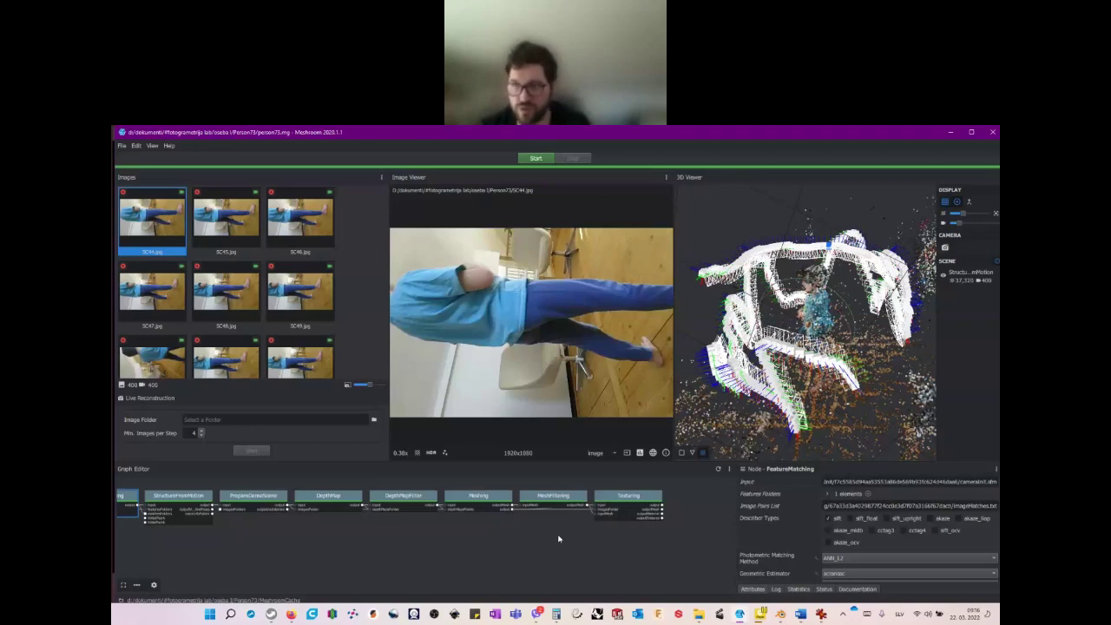
left_click_drag(812, 346, 765, 335)
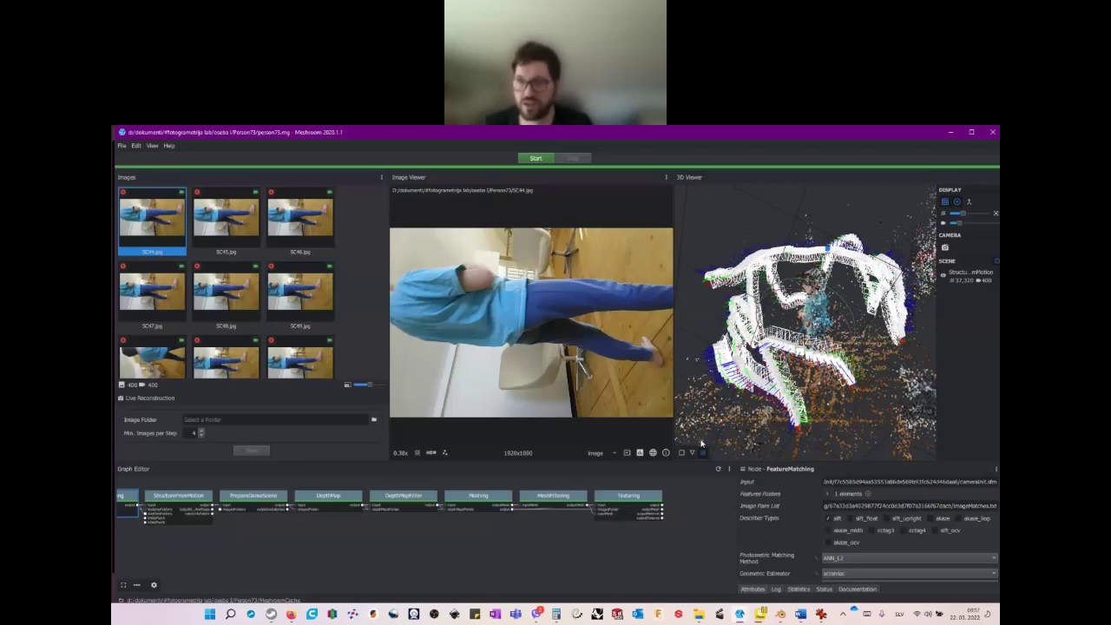
- Switch to File Explorer, open the MeshroomCache folder inside Person73, and maximize the window
left_click(700, 617)
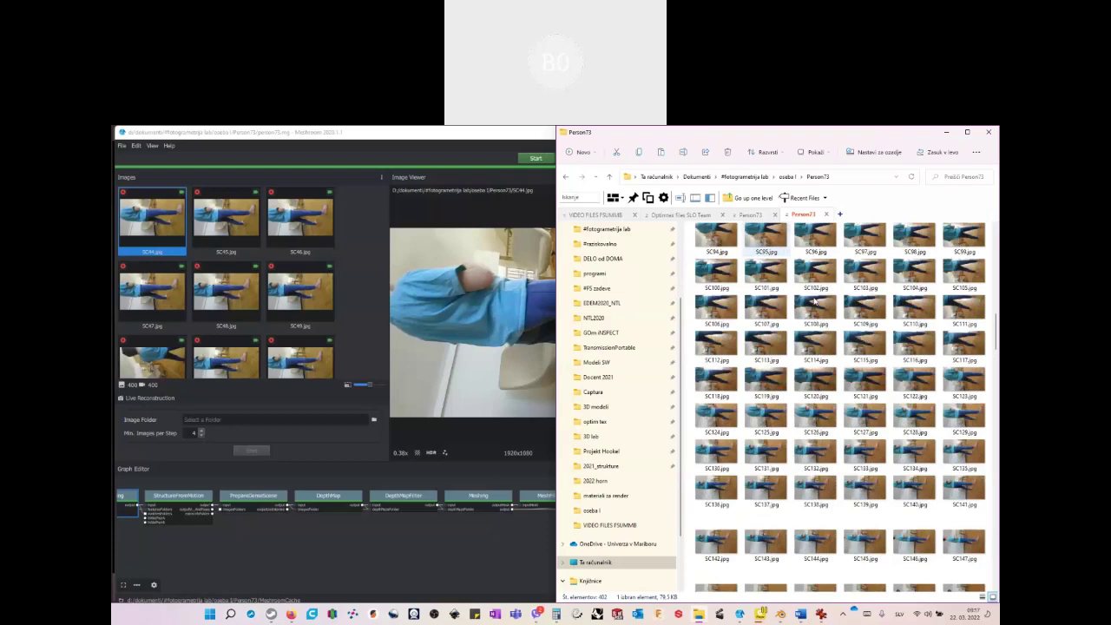
scroll(814, 300, "up", 10)
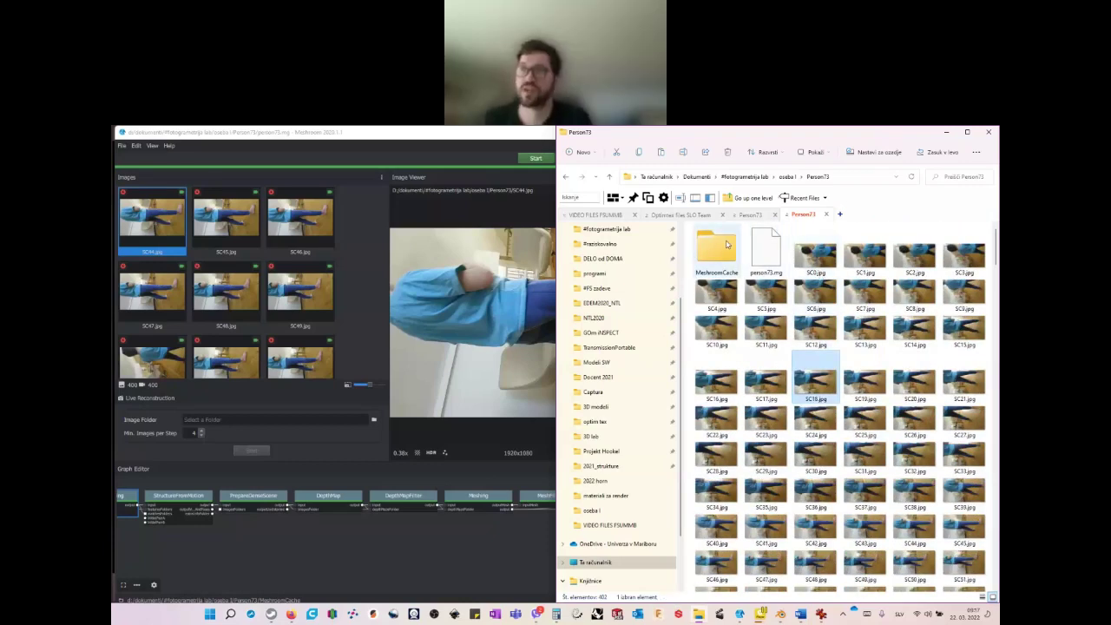
left_click(727, 244)
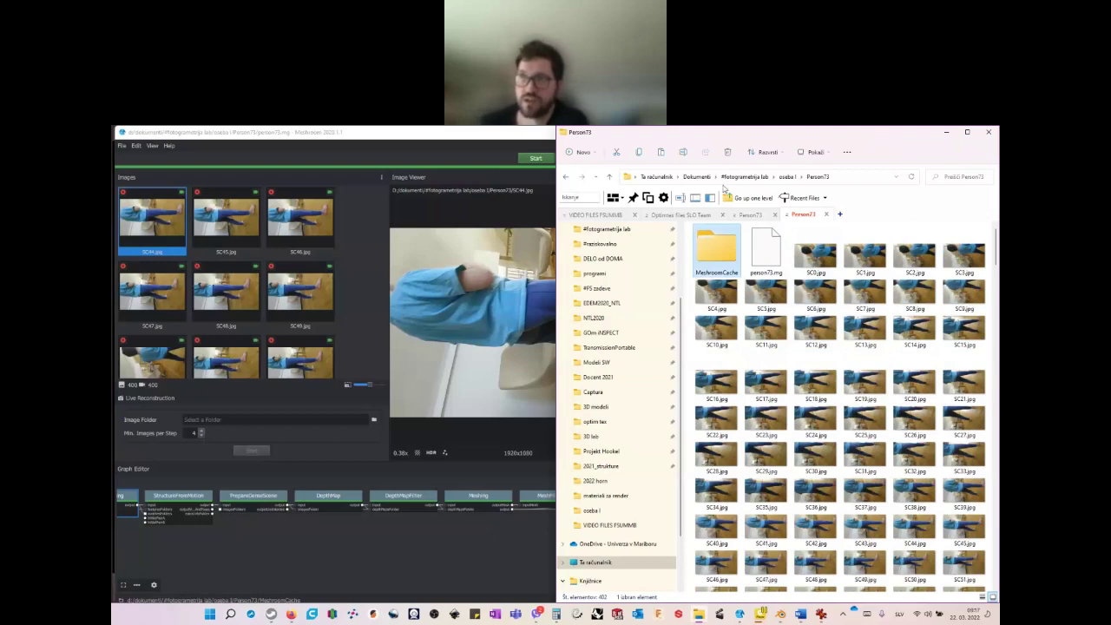
double_click(718, 241)
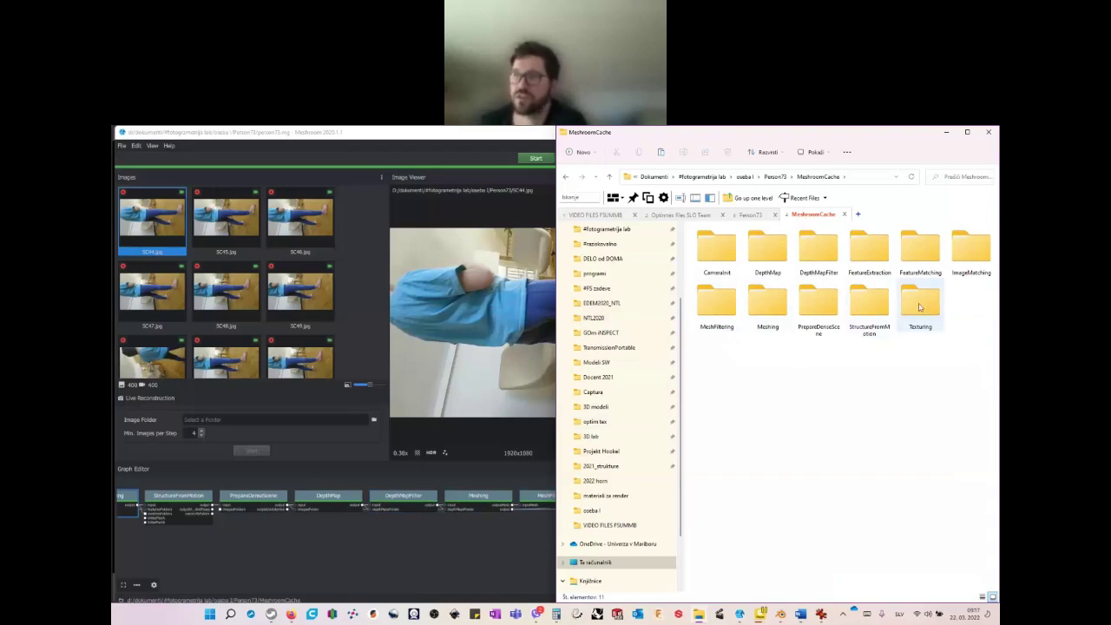
left_click_drag(876, 135, 430, 280)
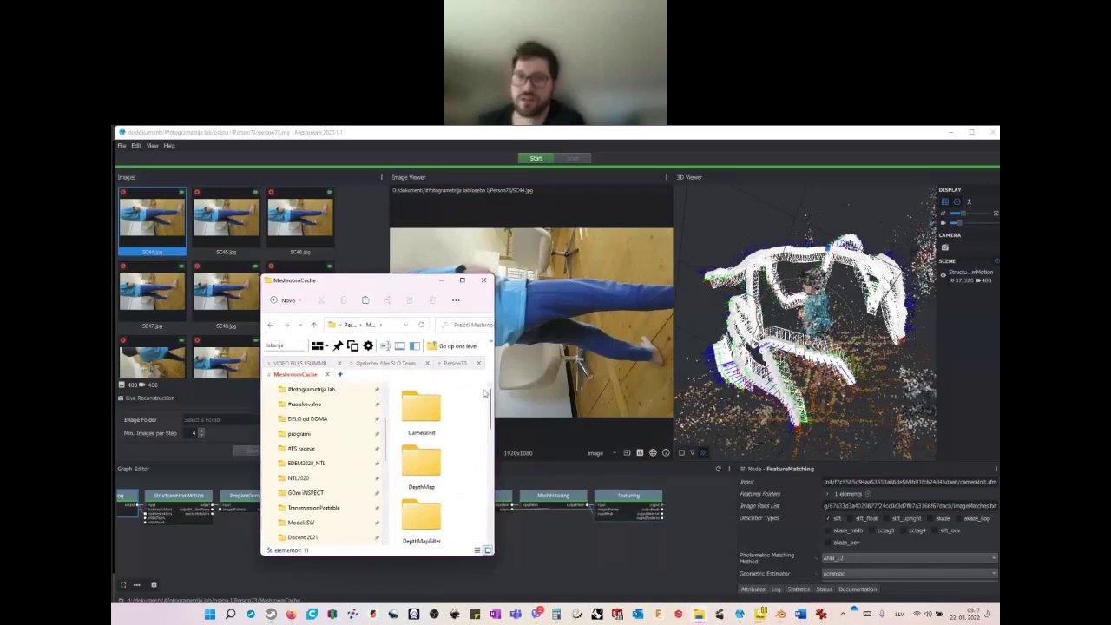
double_click(417, 277)
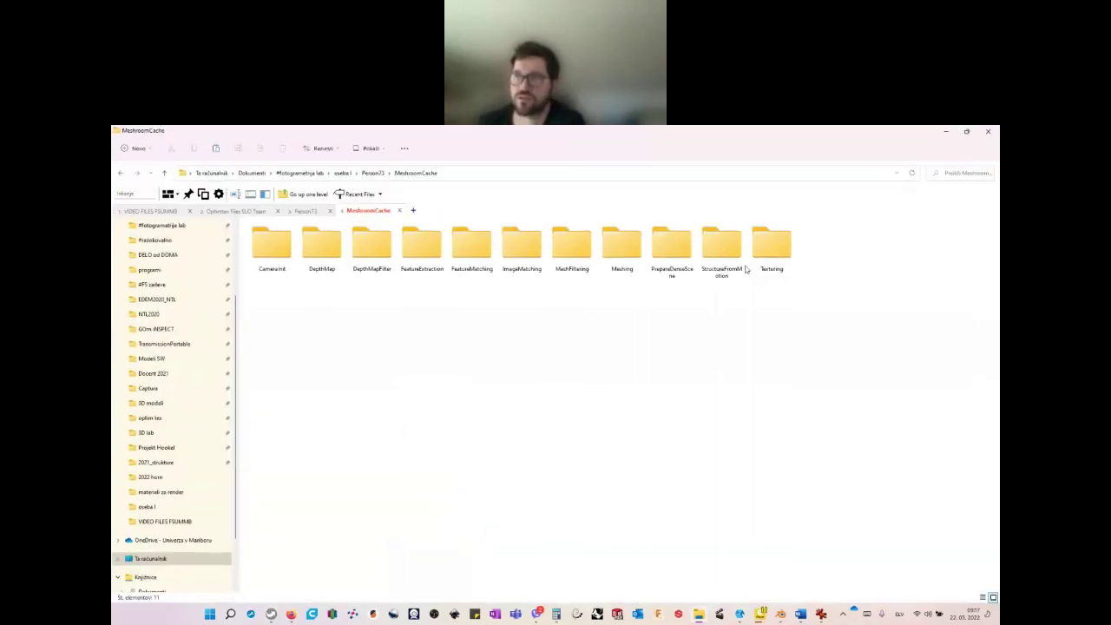
- Open the Texturing folder, widen its name column, and open the result subfolder inside it
left_click(772, 247)
double_click(772, 249)
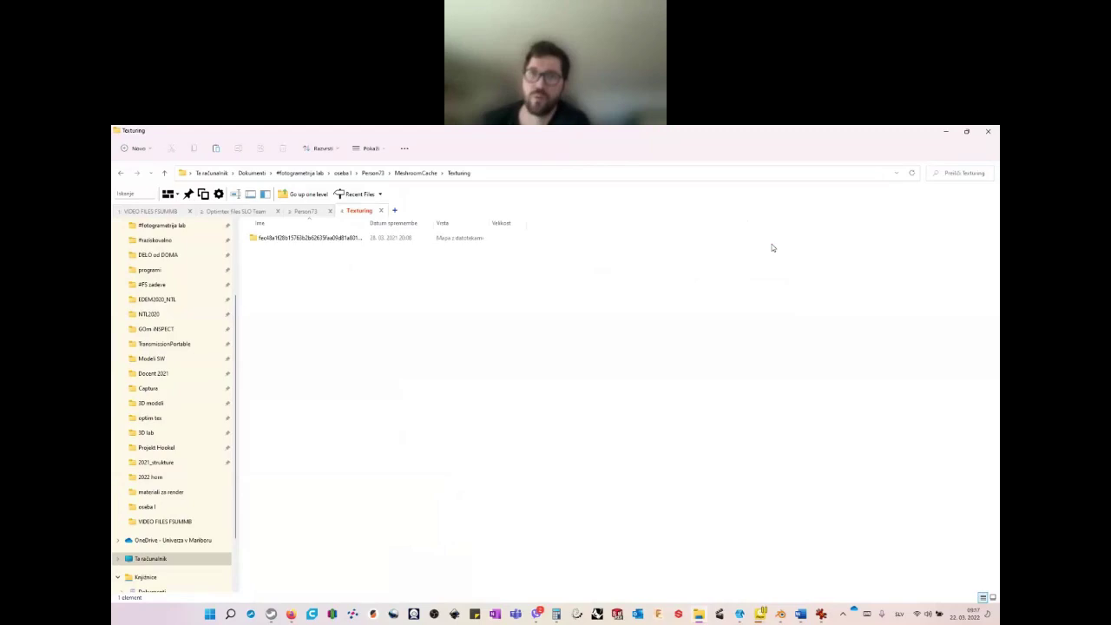
double_click(366, 223)
left_click_drag(387, 223, 418, 224)
double_click(319, 238)
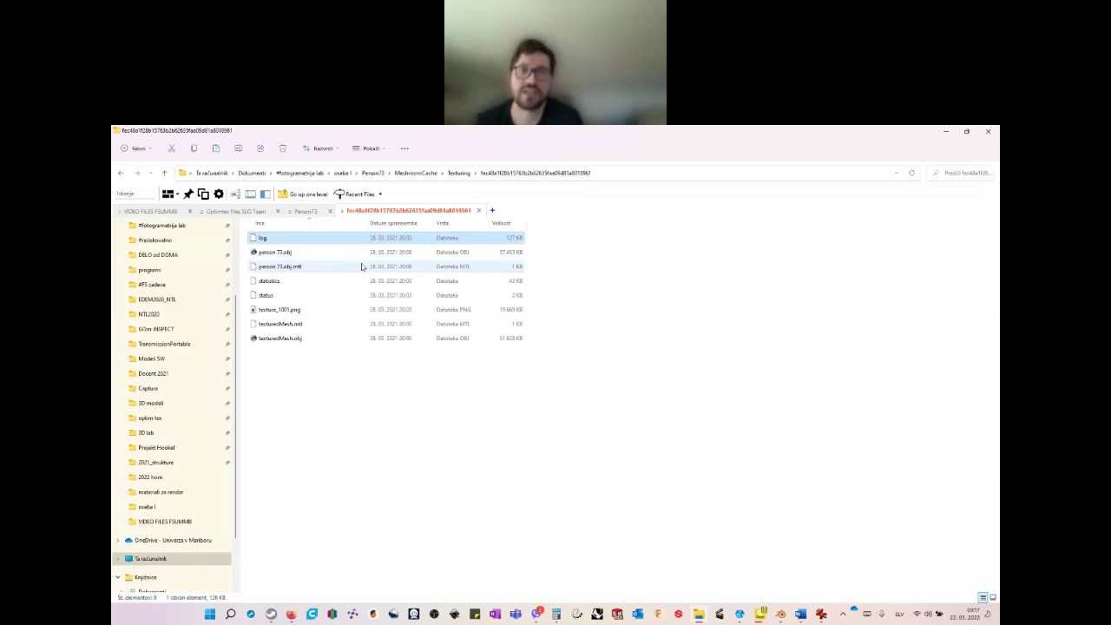
- Select the texture_1001.png, texturedMesh.mtl and texturedMesh.obj files together in the Texturing result folder
left_click(289, 339)
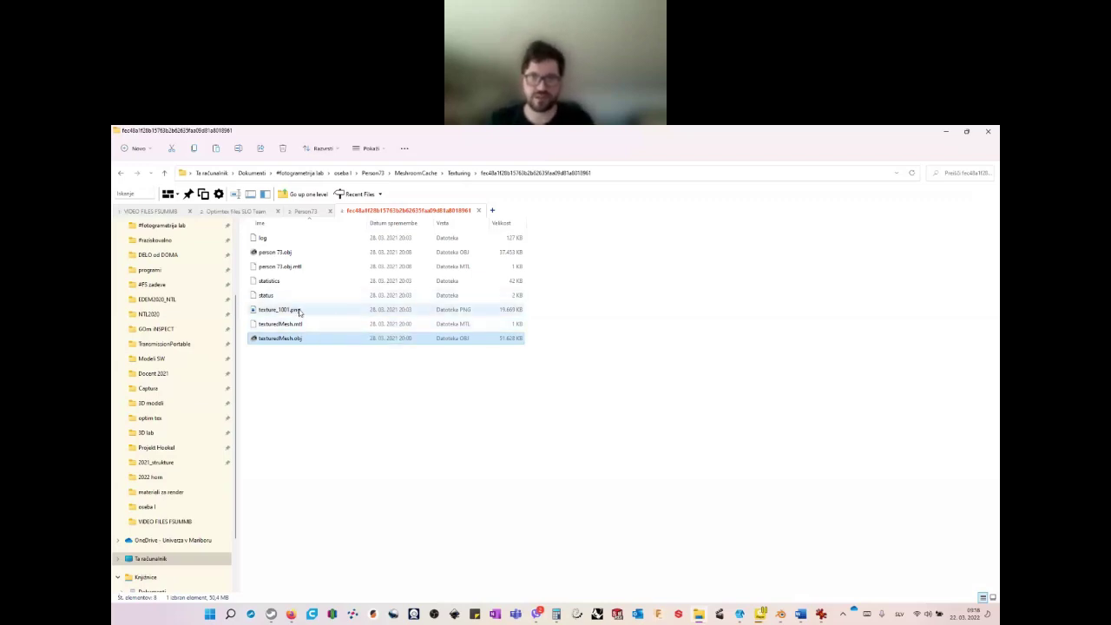
left_click(300, 313)
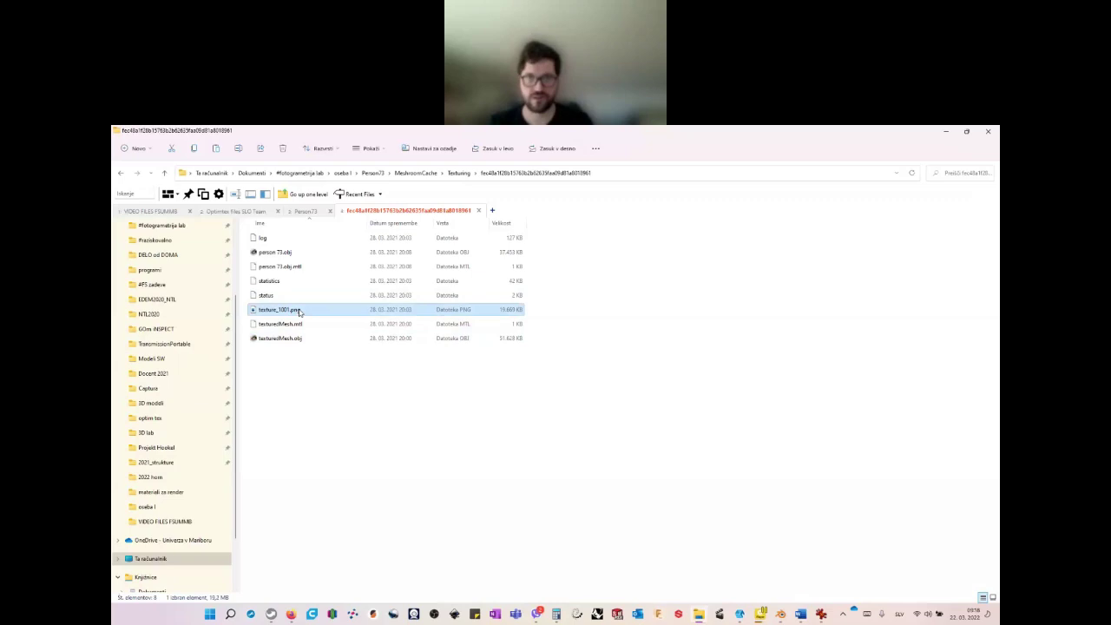
left_click_drag(307, 364, 268, 314)
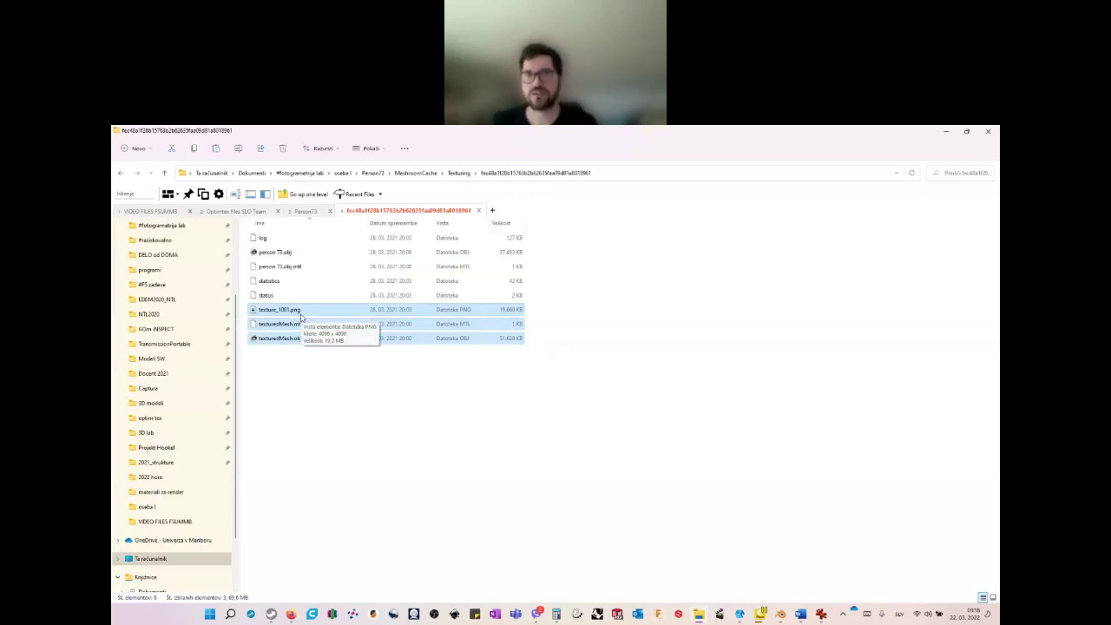
- Examine the folder view option that hides extensions for known file types, and close the folder options without changing anything
left_click(404, 149)
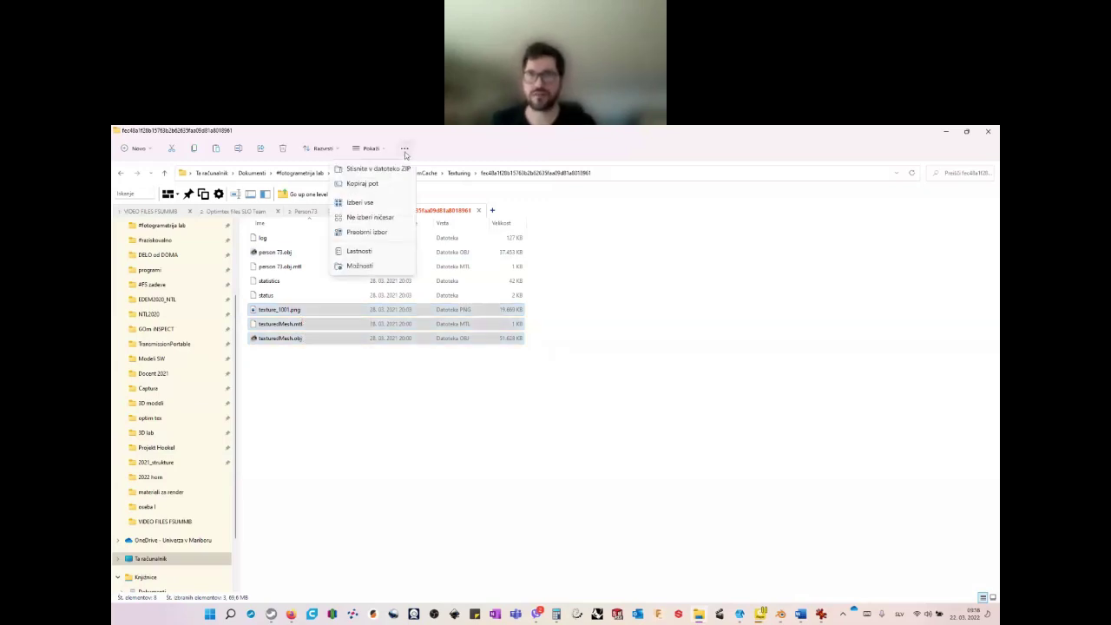
left_click(361, 266)
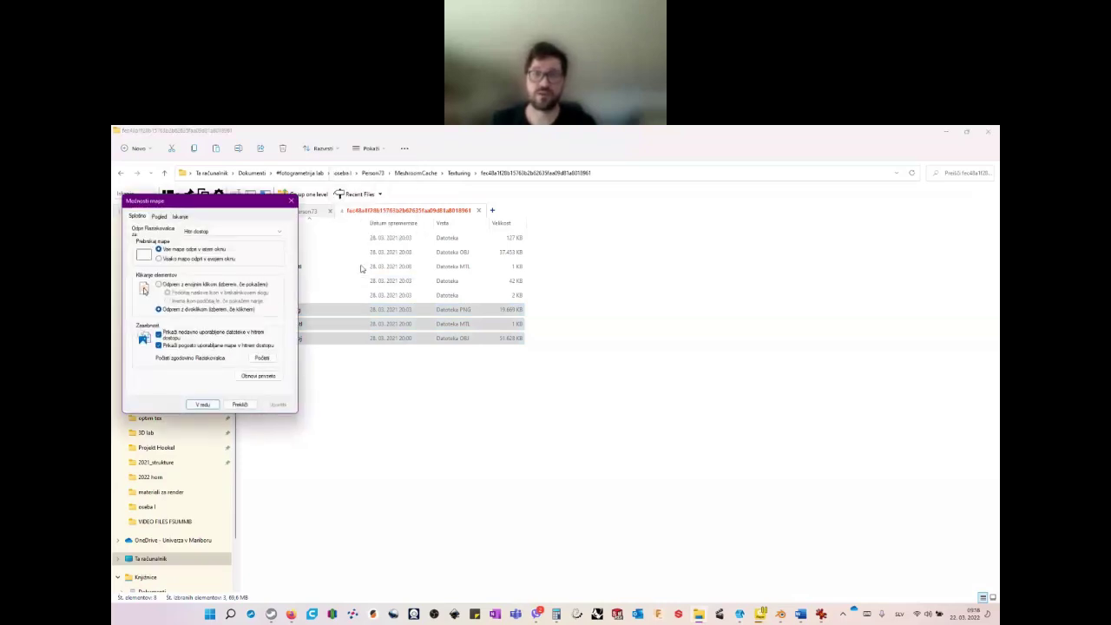
left_click_drag(223, 207, 458, 375)
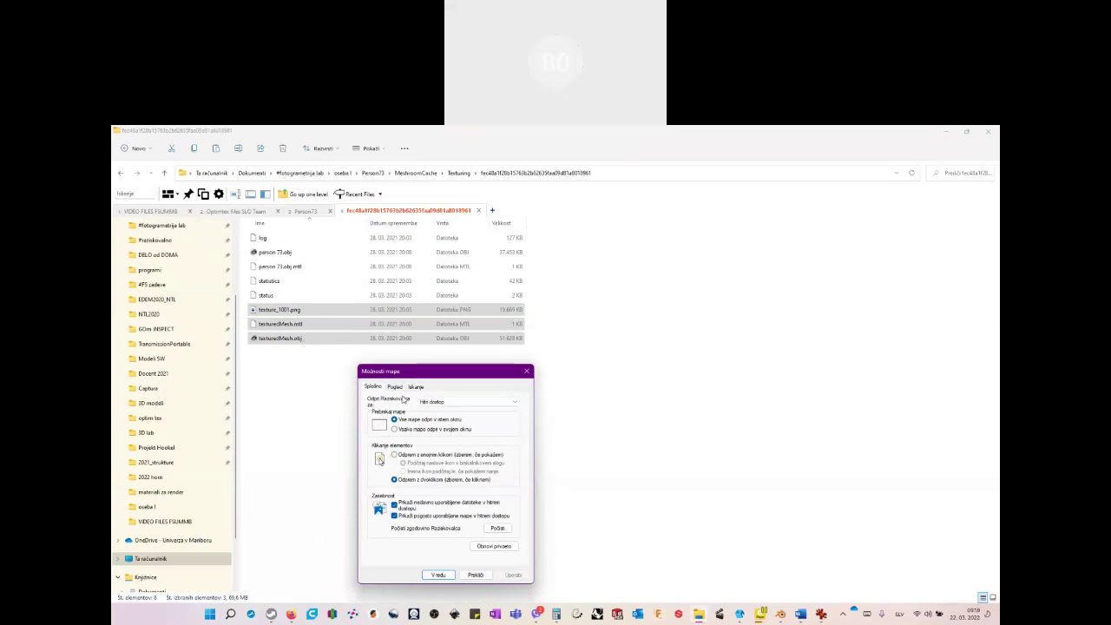
left_click(398, 388)
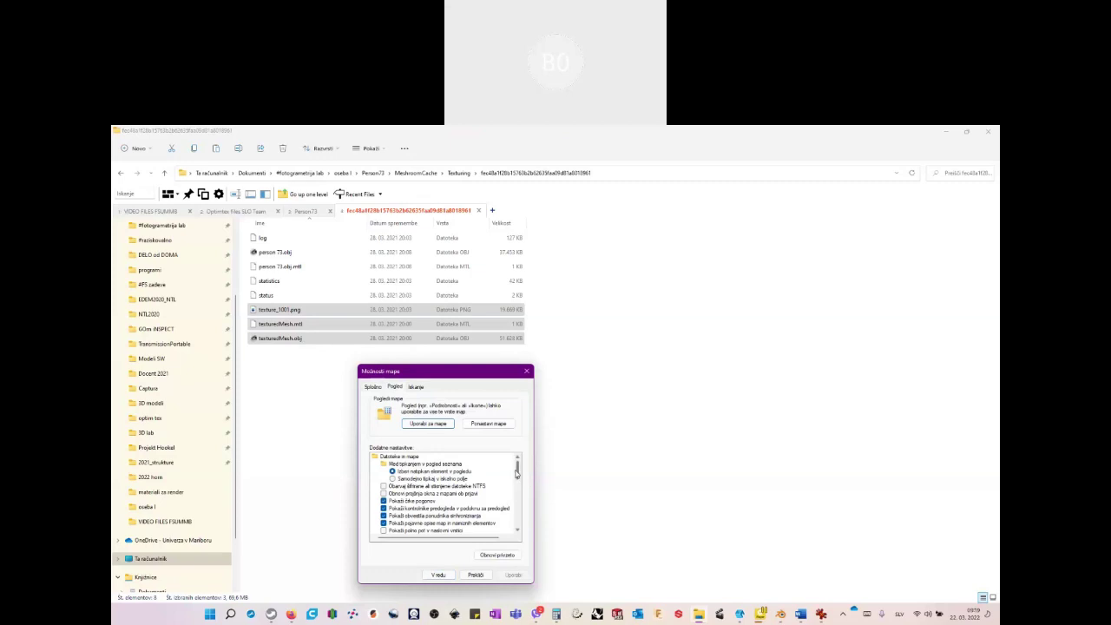
left_click_drag(517, 472, 519, 488)
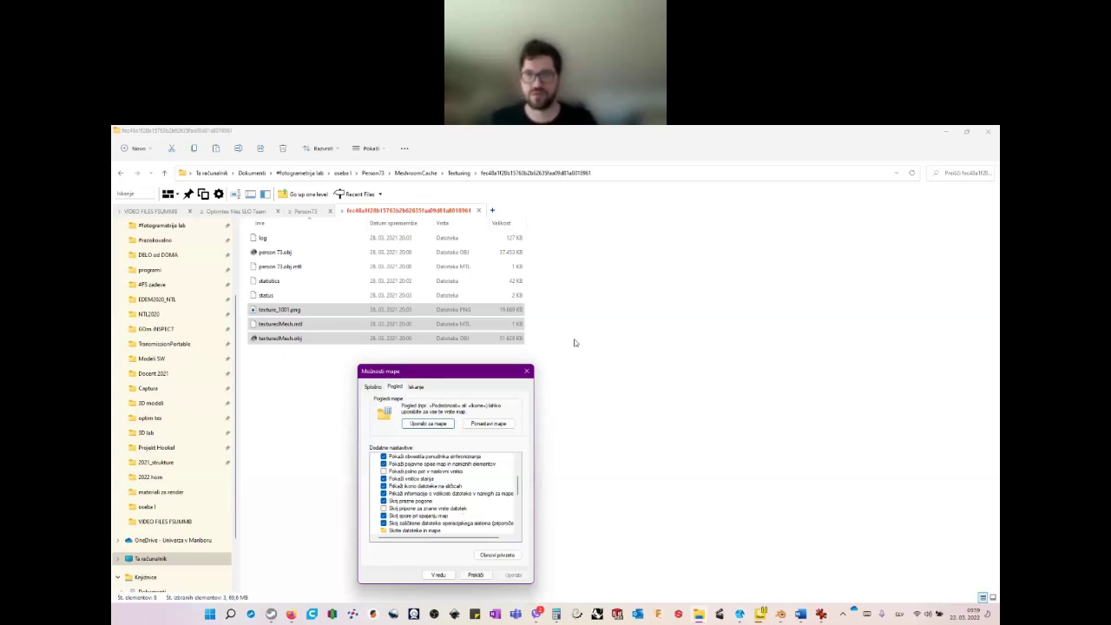
left_click_drag(498, 374, 641, 310)
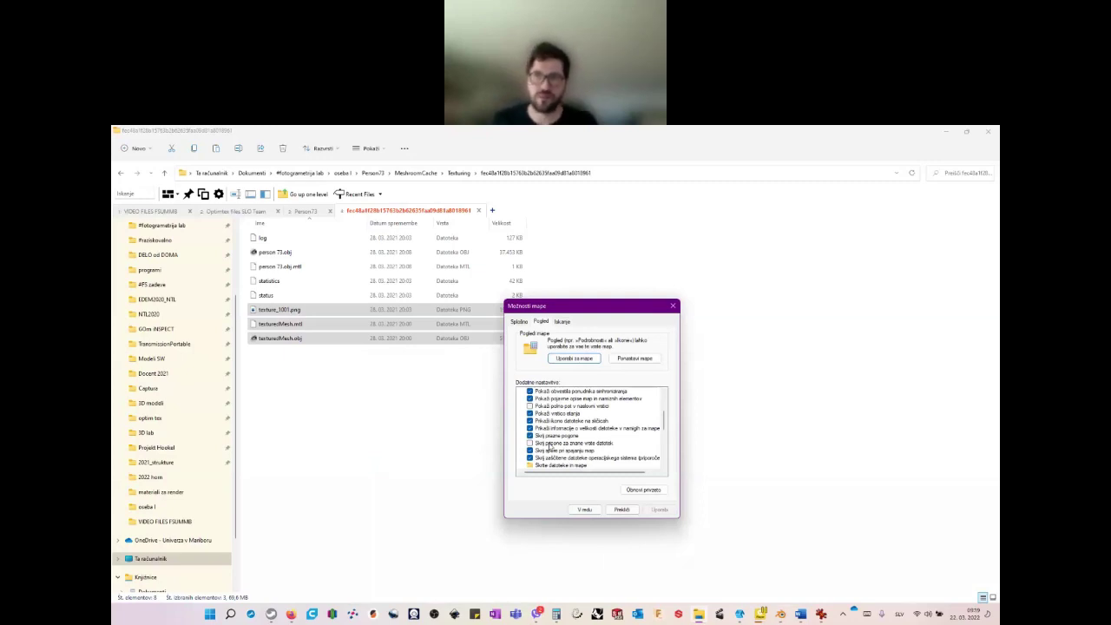
left_click(671, 305)
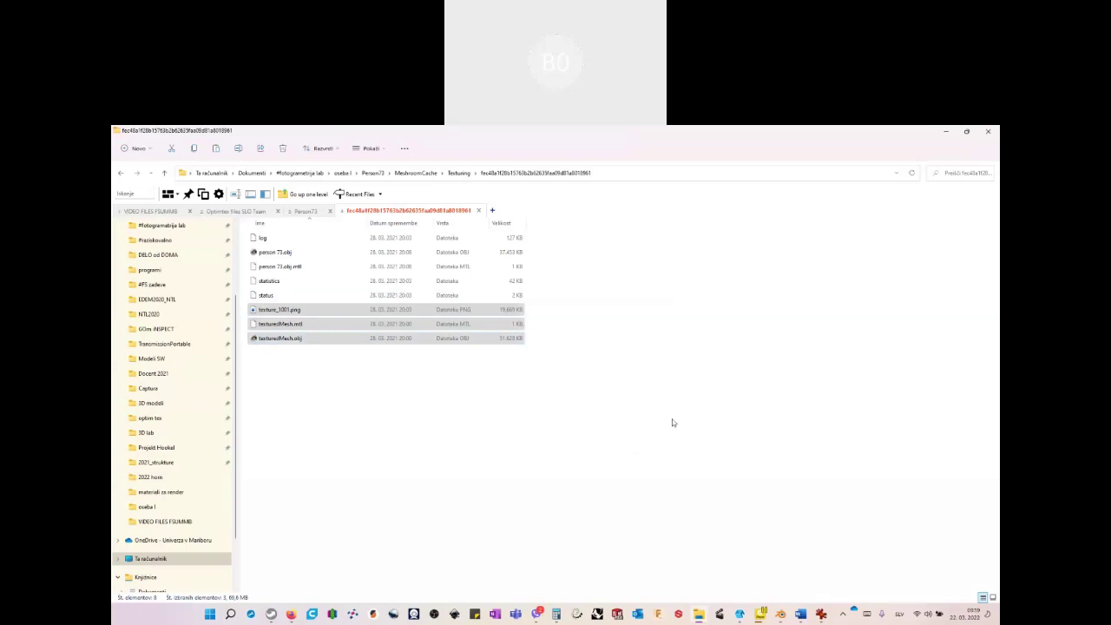
- Switch to Blender and delete the default cube from the scene
mouse_move(760, 613)
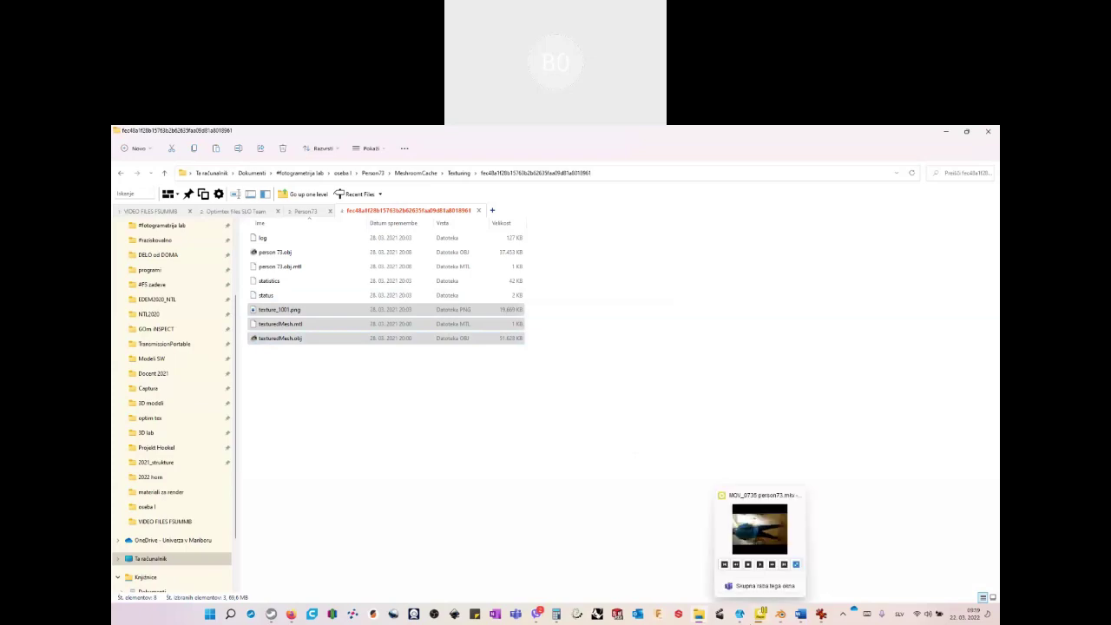
left_click(779, 615)
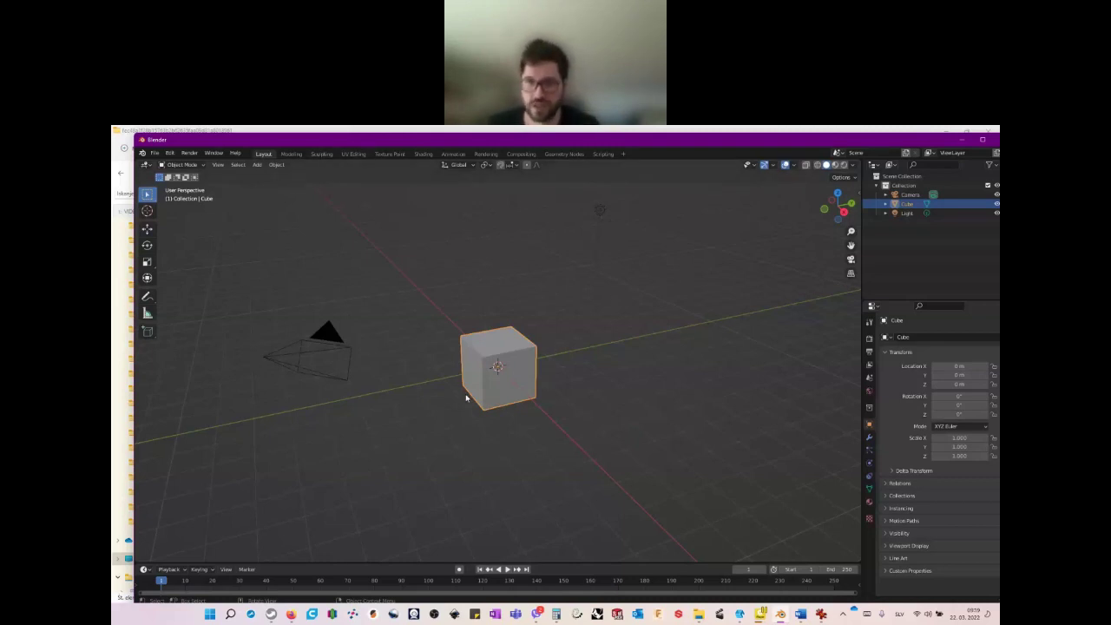
middle_click_drag(466, 397, 534, 380)
scroll(503, 367, "down", 4)
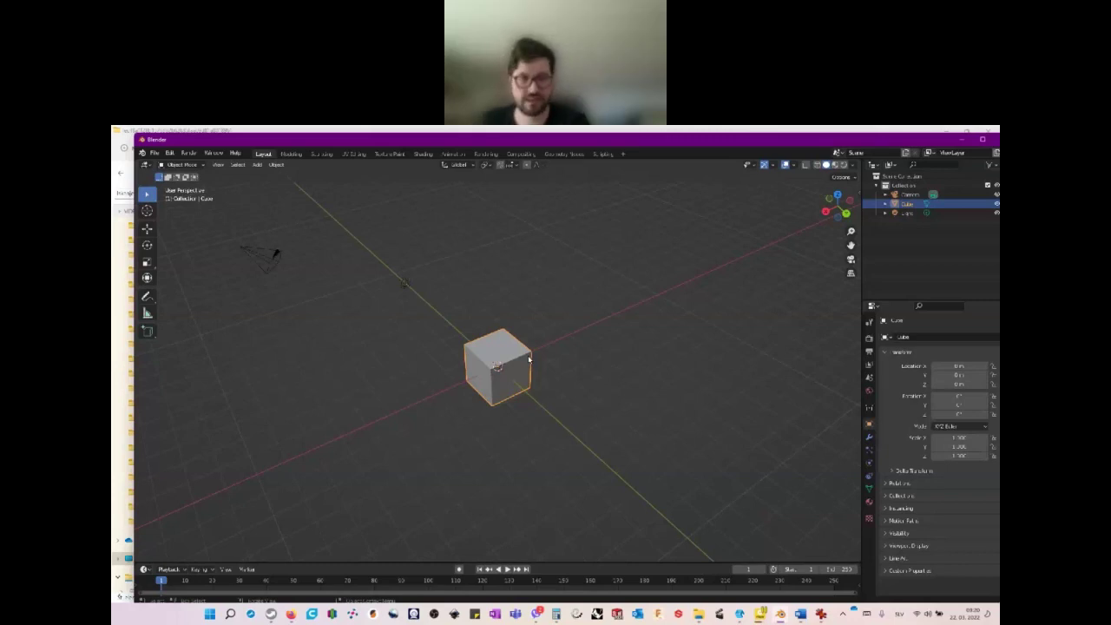
key("Delete")
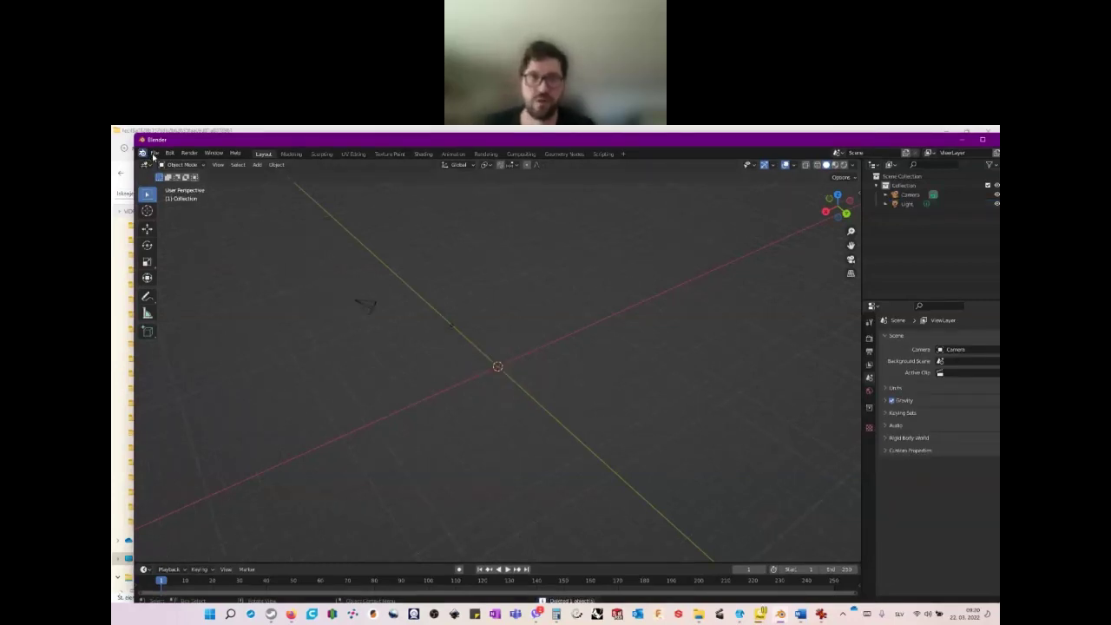
- Import texturedMesh.obj as a Wavefront file from the recently used Texturing result folder
left_click(155, 154)
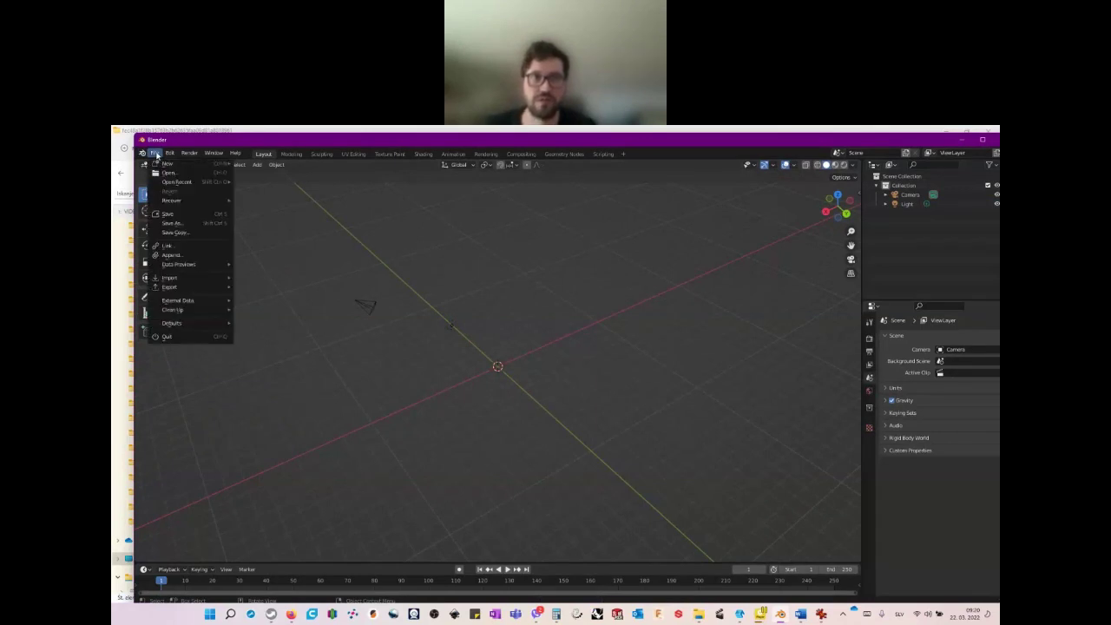
mouse_move(208, 281)
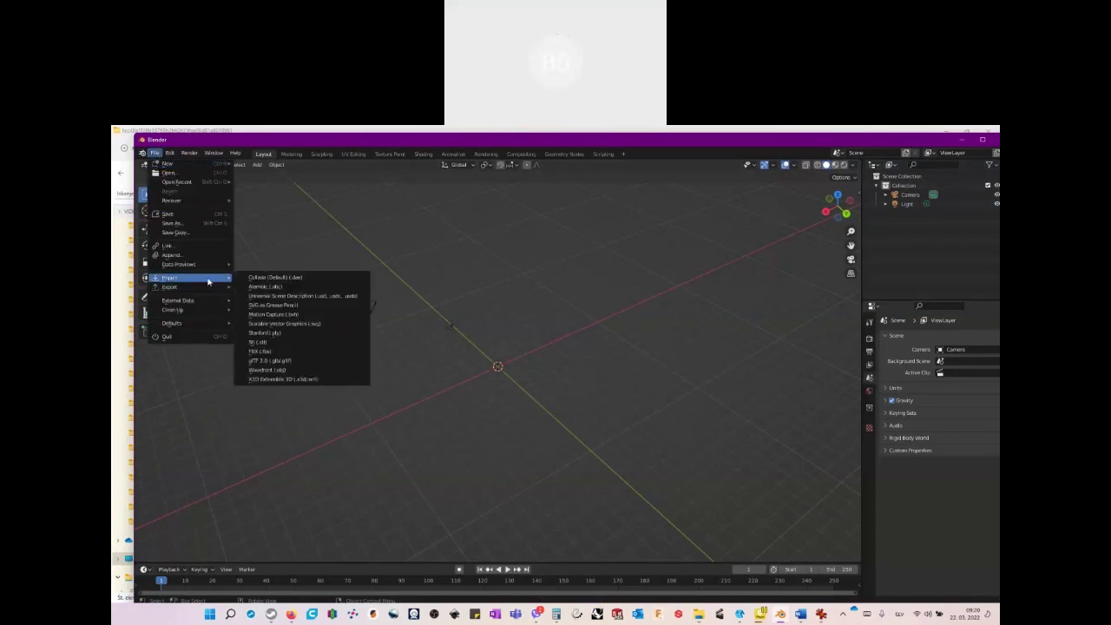
left_click(281, 374)
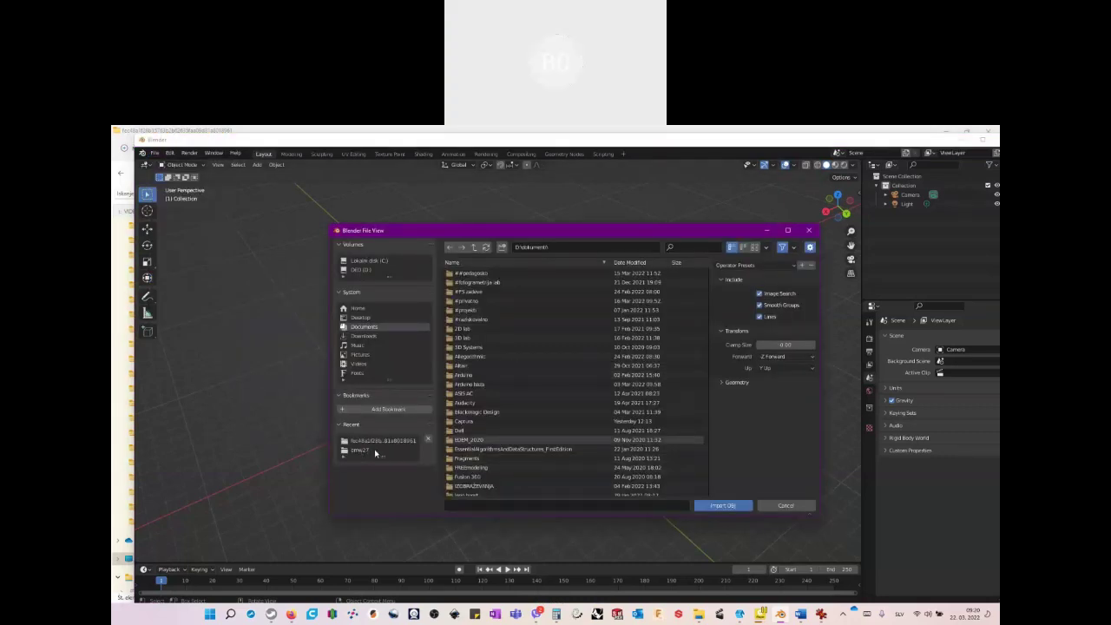
left_click(386, 441)
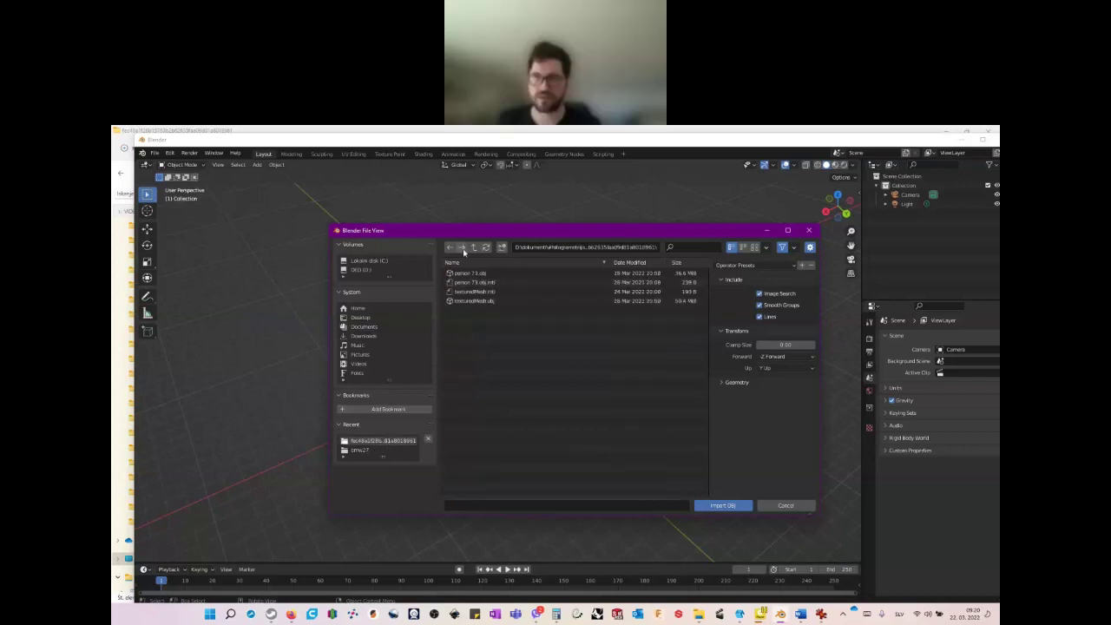
left_click(479, 301)
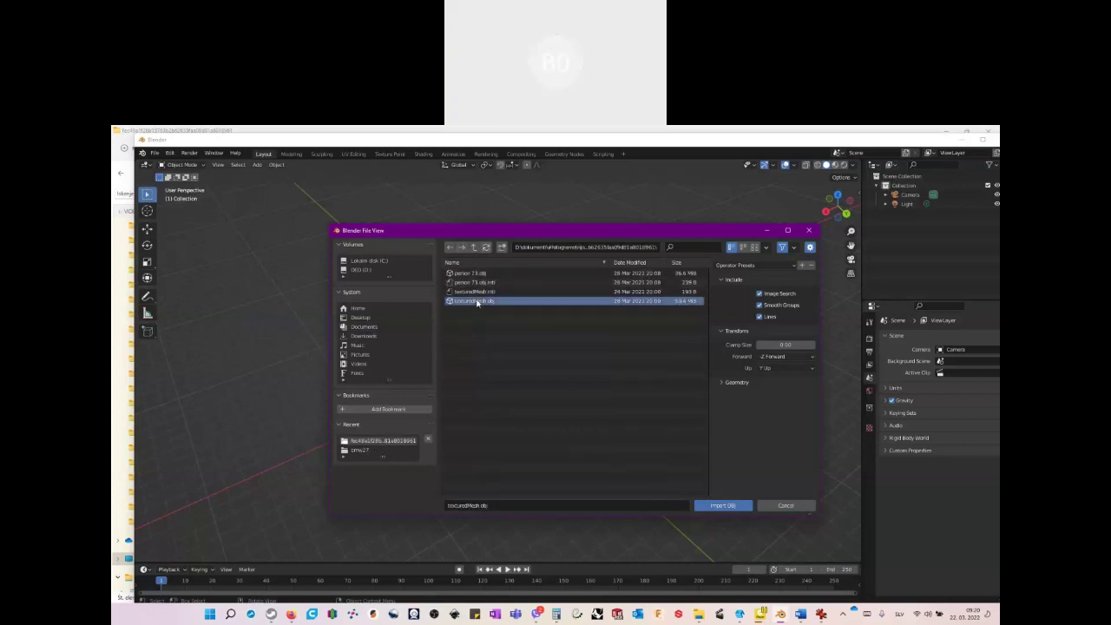
left_click(727, 506)
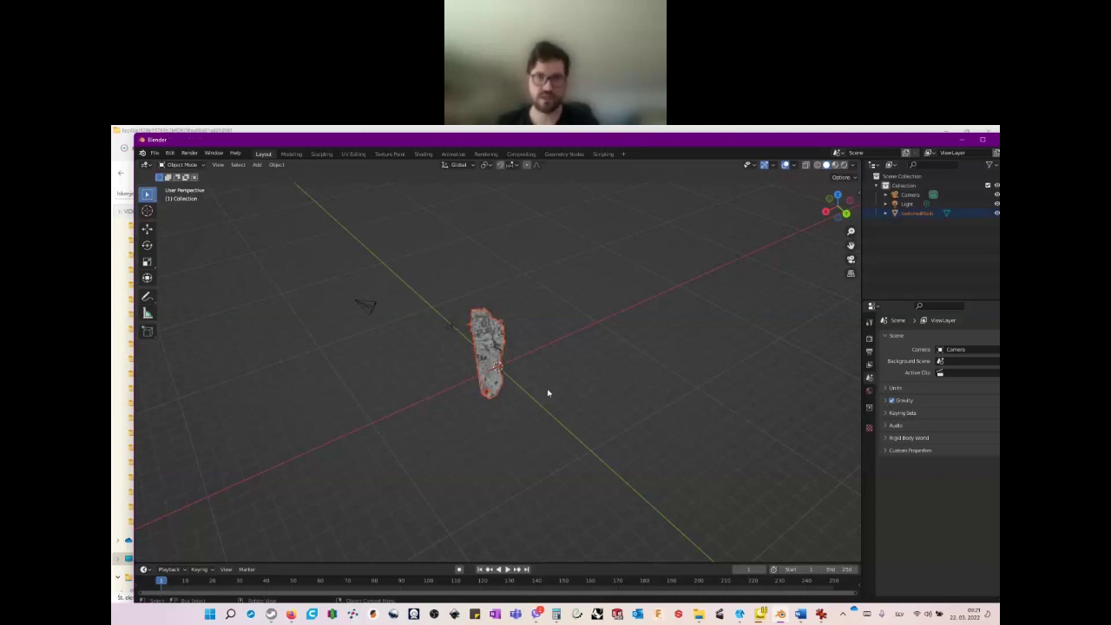
- Get a close view of the person in the imported mesh and display it with Material Preview shading
key("s")
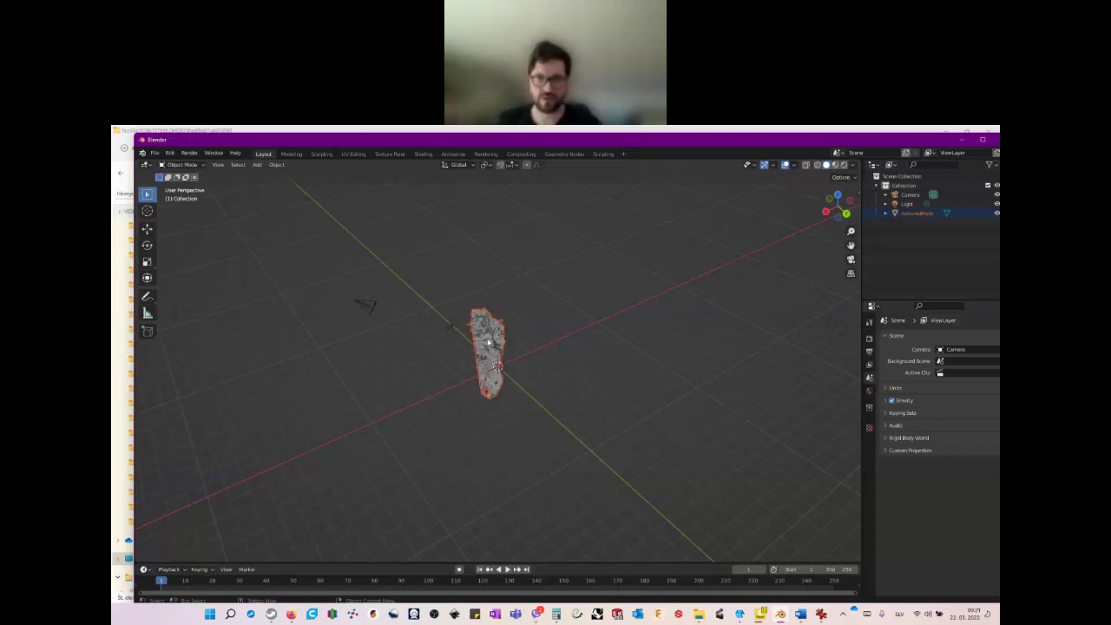
middle_click_drag(550, 355, 518, 386)
scroll(518, 386, "up", 10)
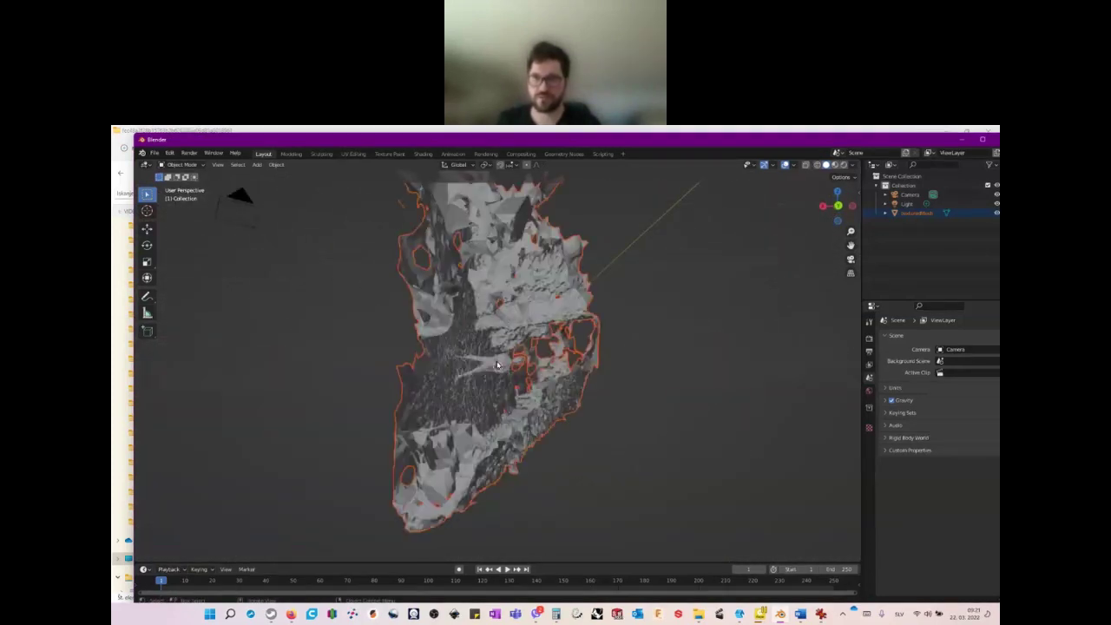
middle_click_drag(509, 369, 509, 369)
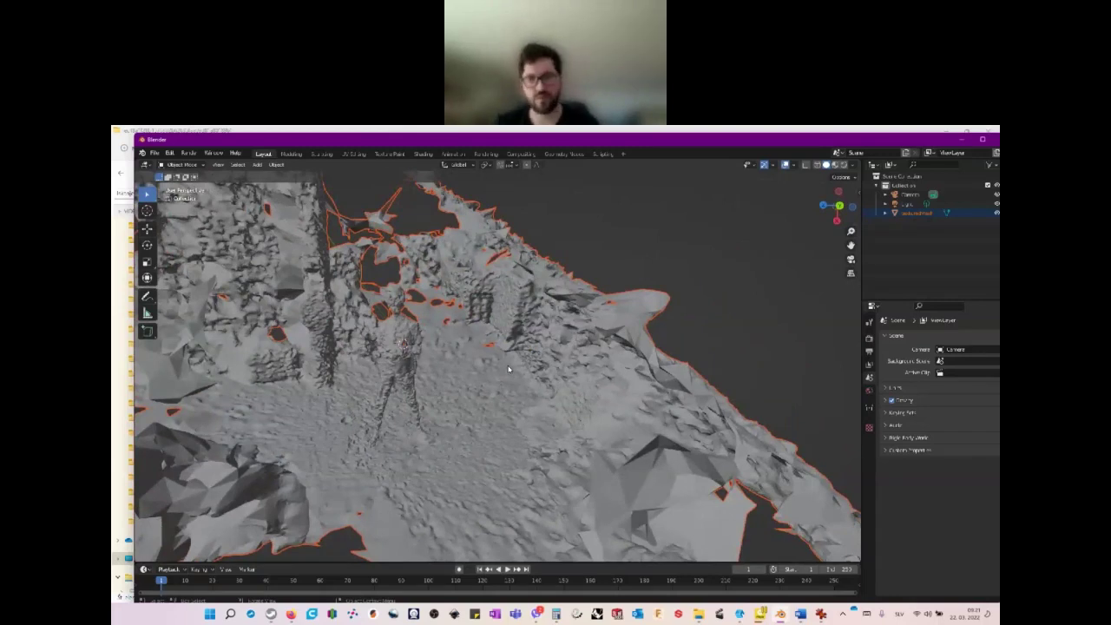
left_click(835, 166)
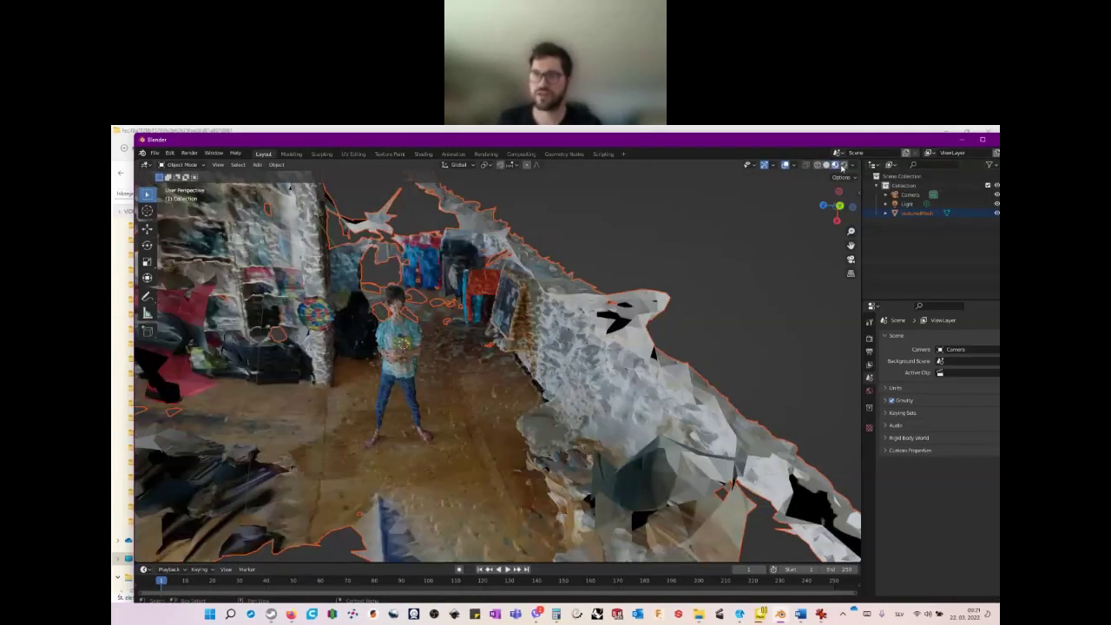
- Inspect the textured room scan from the side and above, and make the texturedMesh object the active selection
middle_click_drag(428, 355, 428, 355)
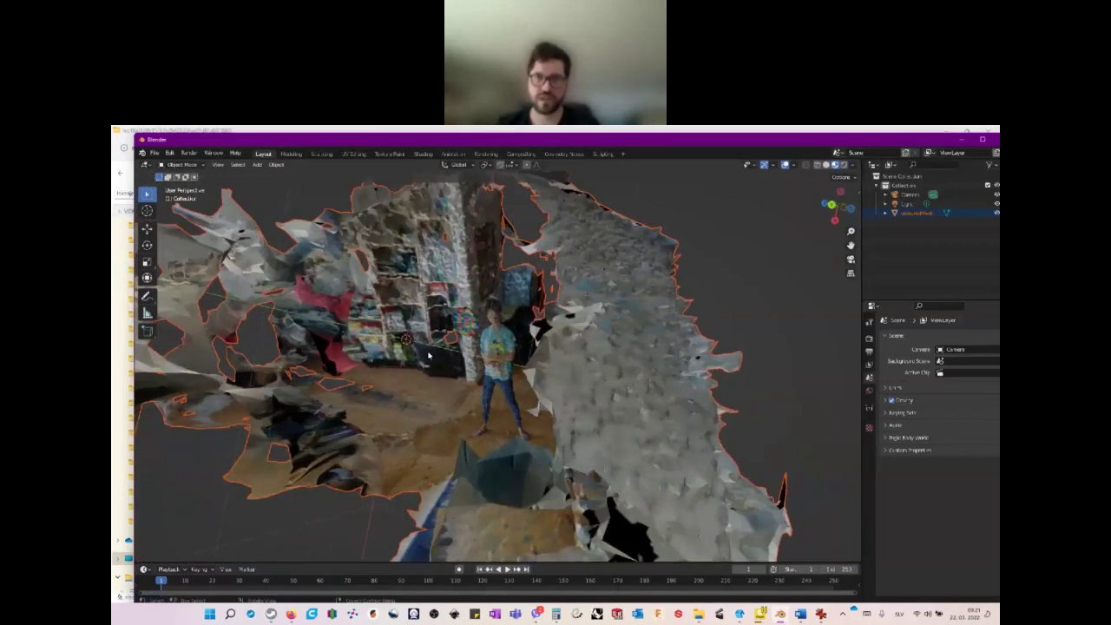
middle_click_drag(428, 355, 427, 355)
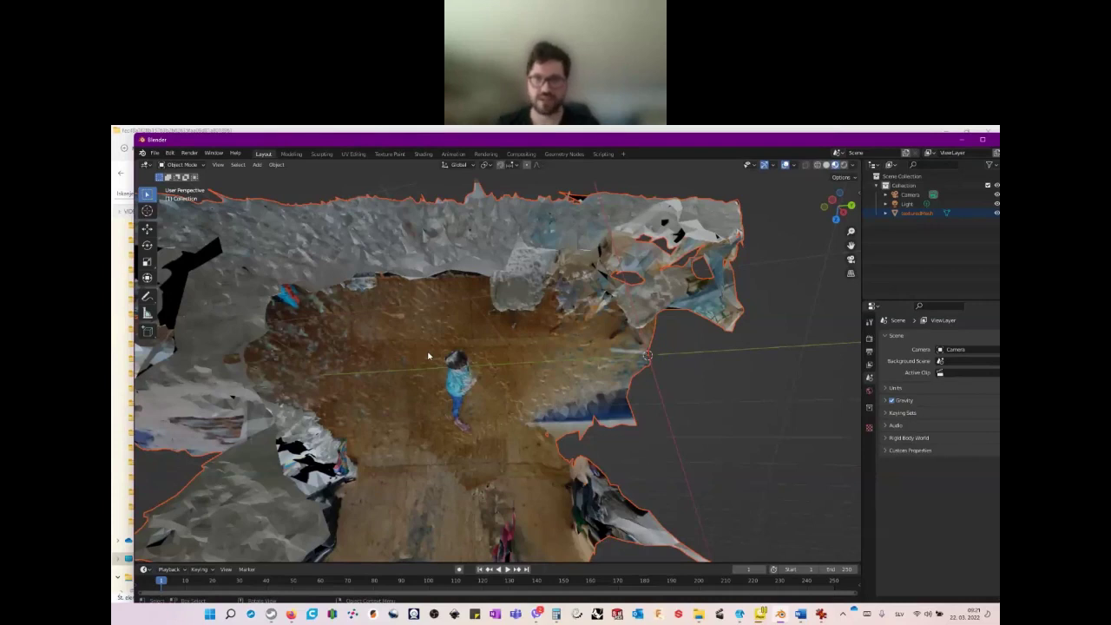
middle_click_drag(428, 356, 264, 368)
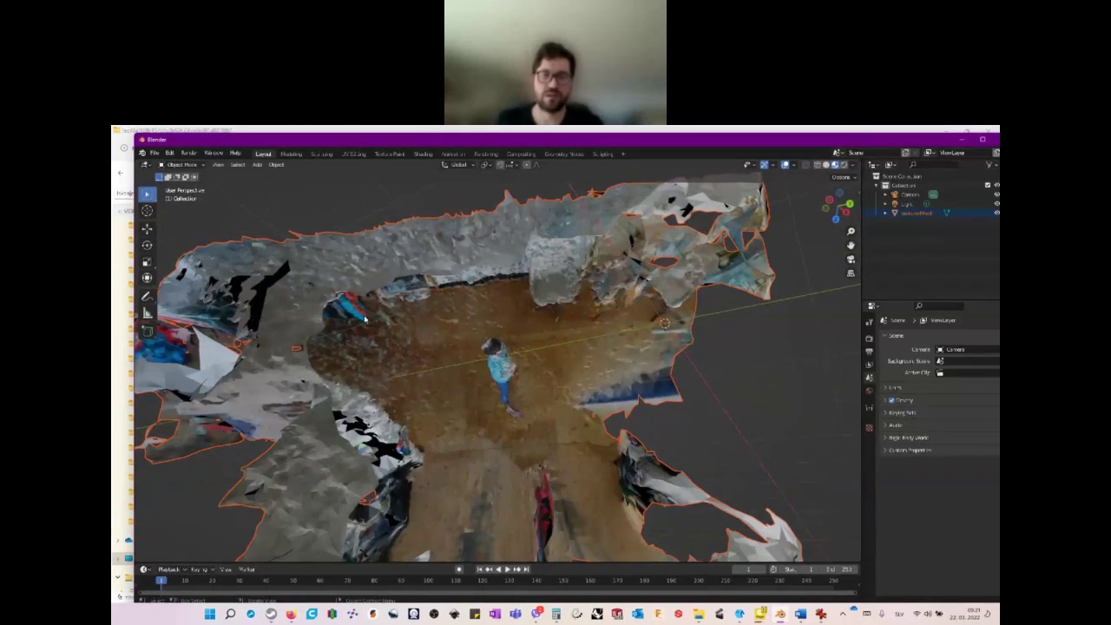
left_click(204, 166)
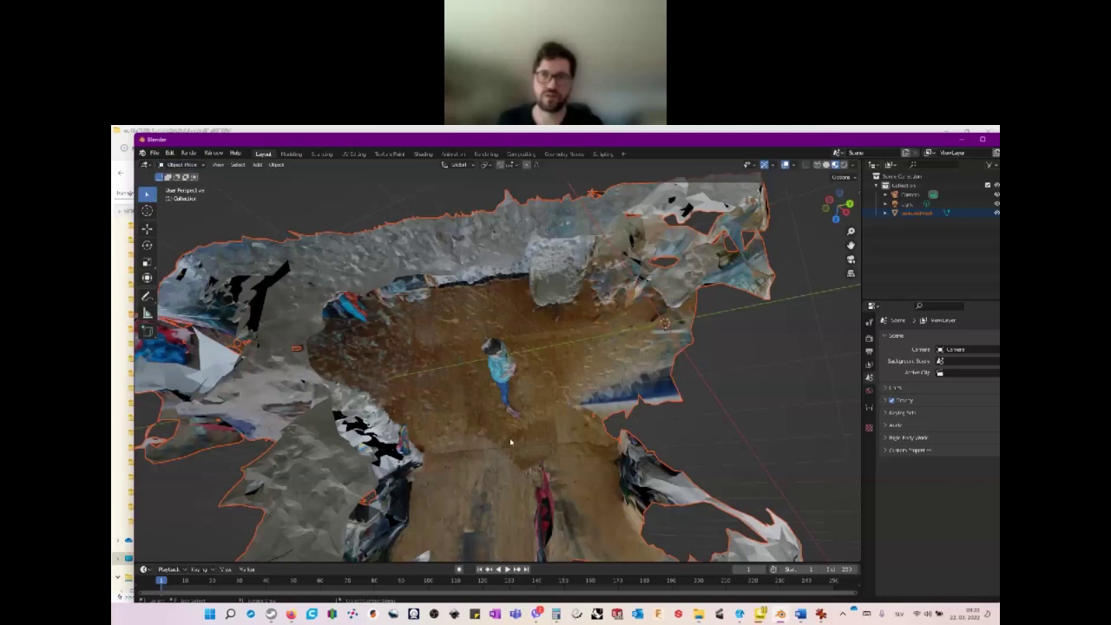
left_click(509, 384)
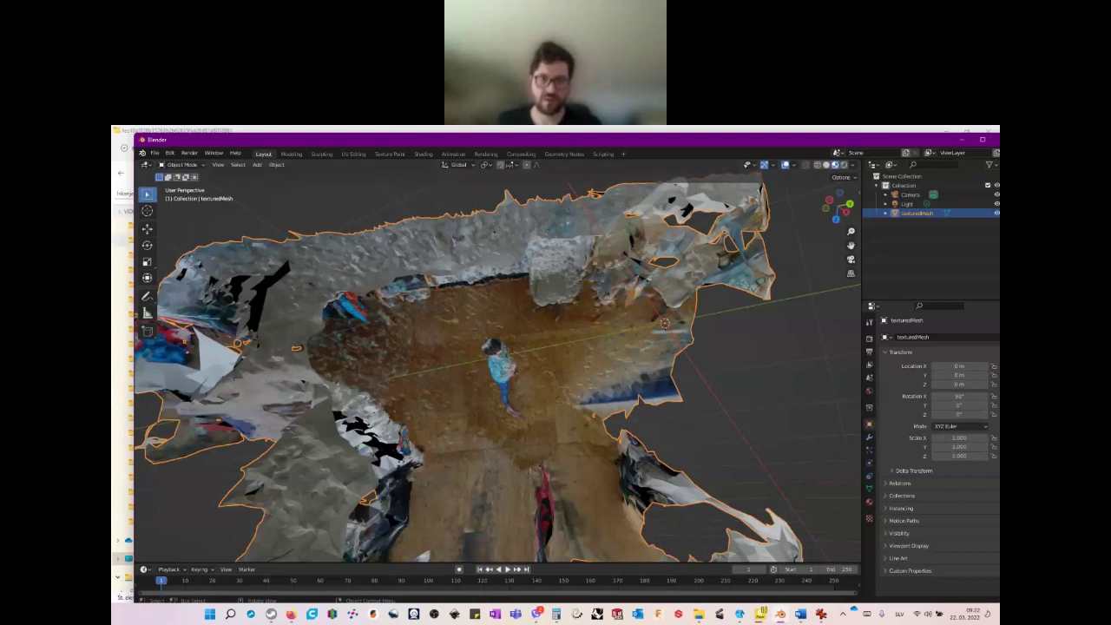
- Measure a straight distance across the wooden floor beside the person with the Measure tool
left_click(147, 314)
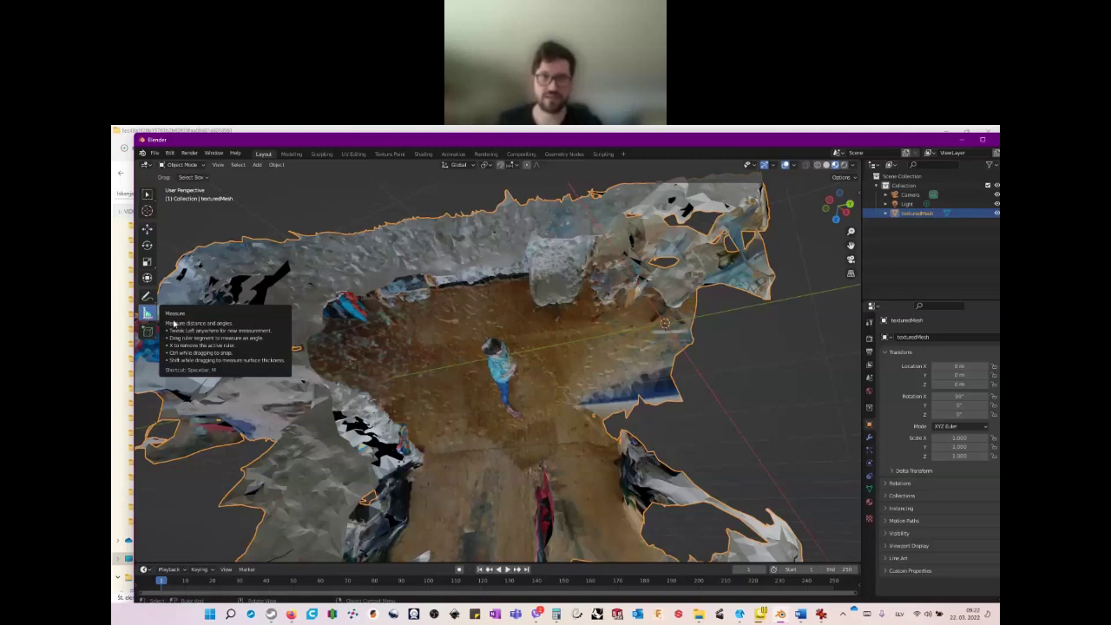
scroll(564, 338, "up", 3)
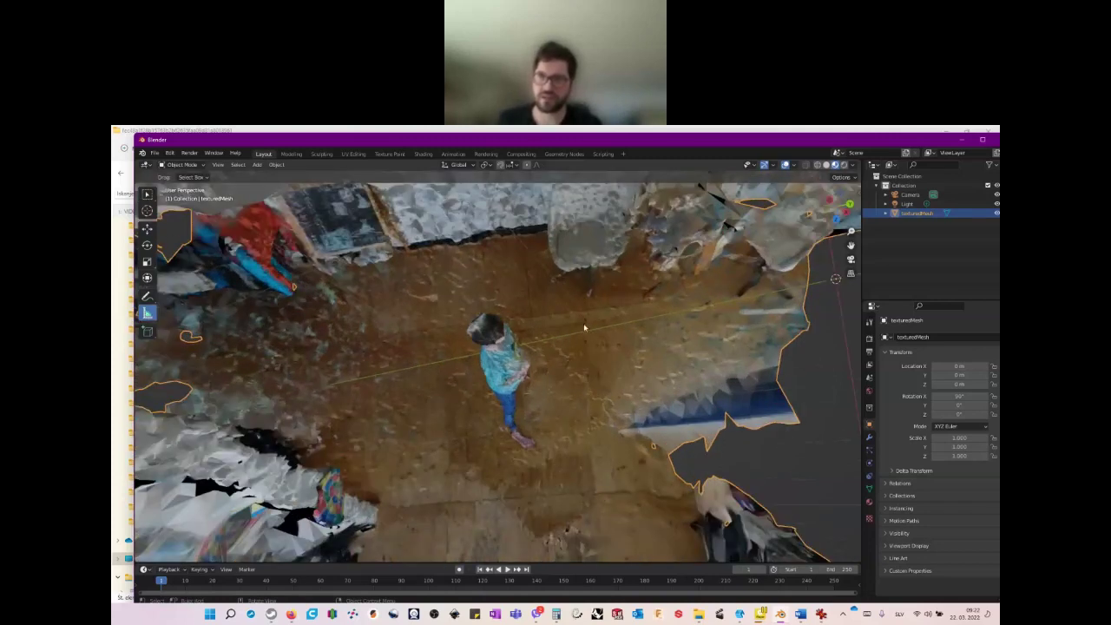
left_click_drag(576, 327, 591, 496)
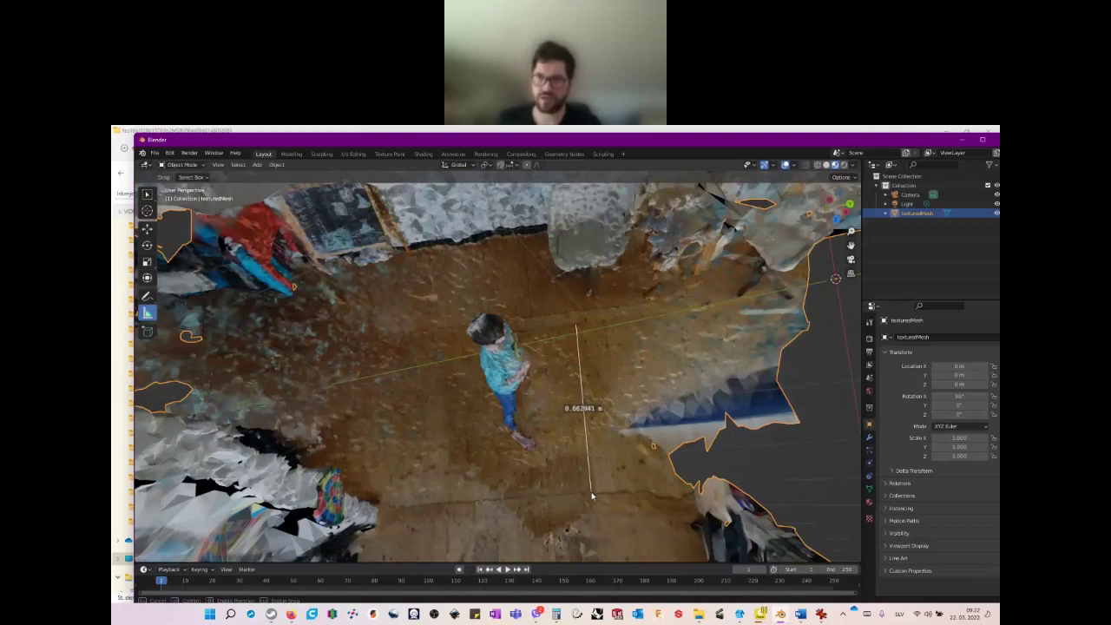
left_click_drag(592, 497, 591, 492)
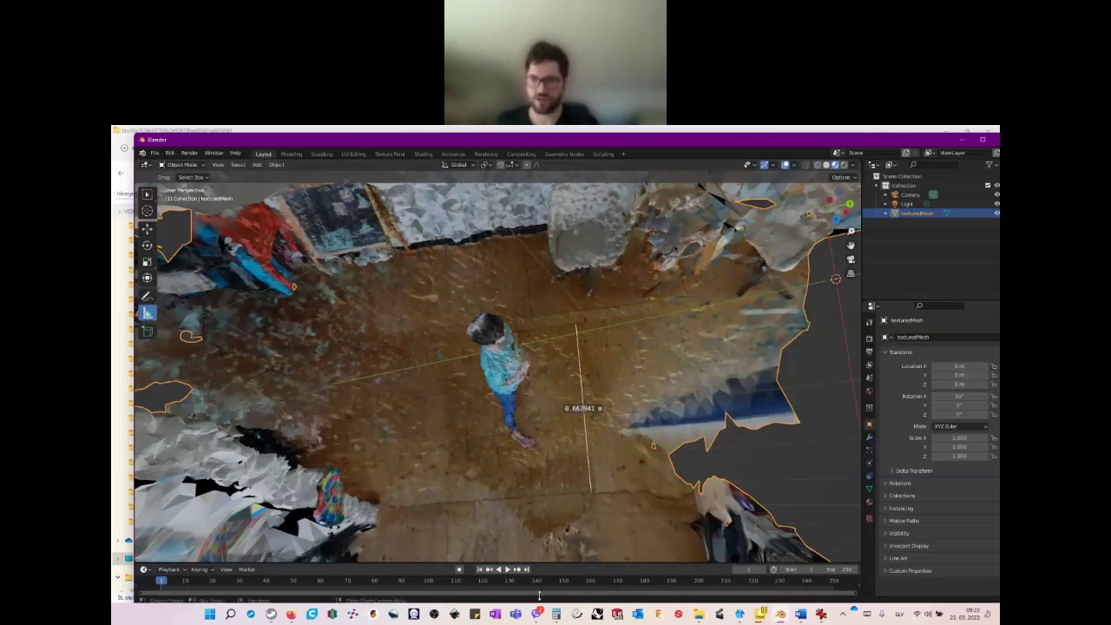
- Switch to the calculator and divide 1.2 by 0.66 to get the scale factor
mouse_move(556, 615)
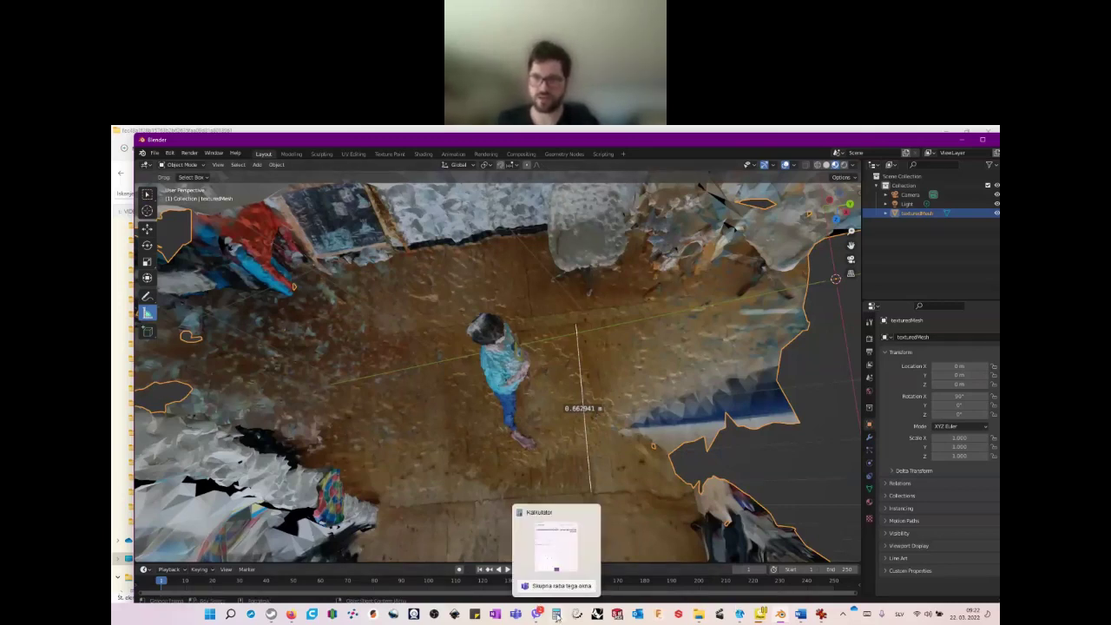
left_click(557, 615)
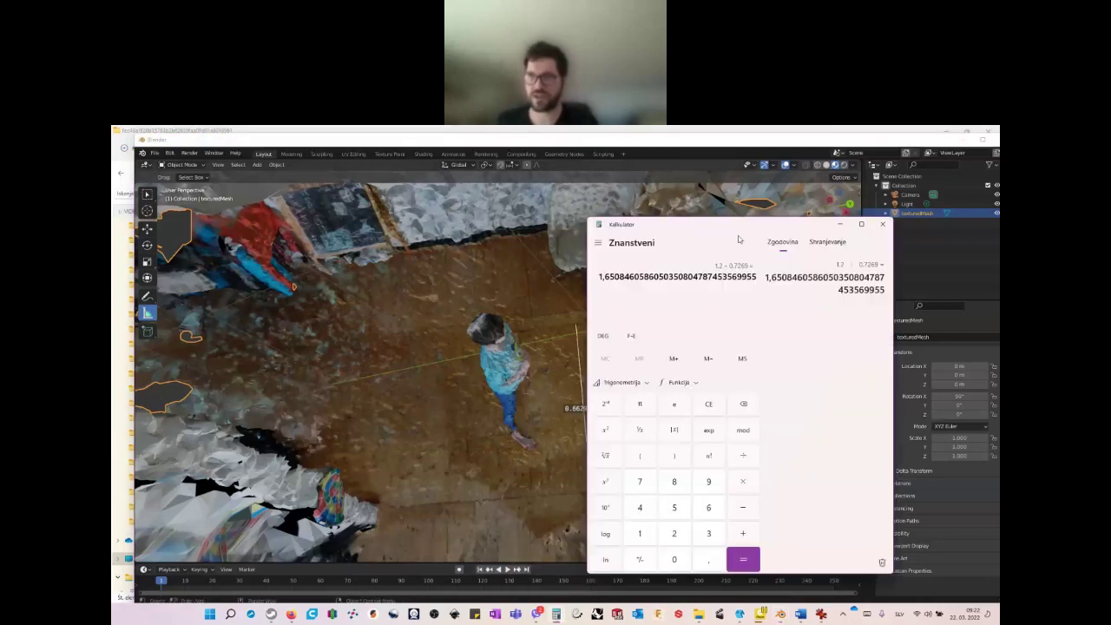
type("1,2")
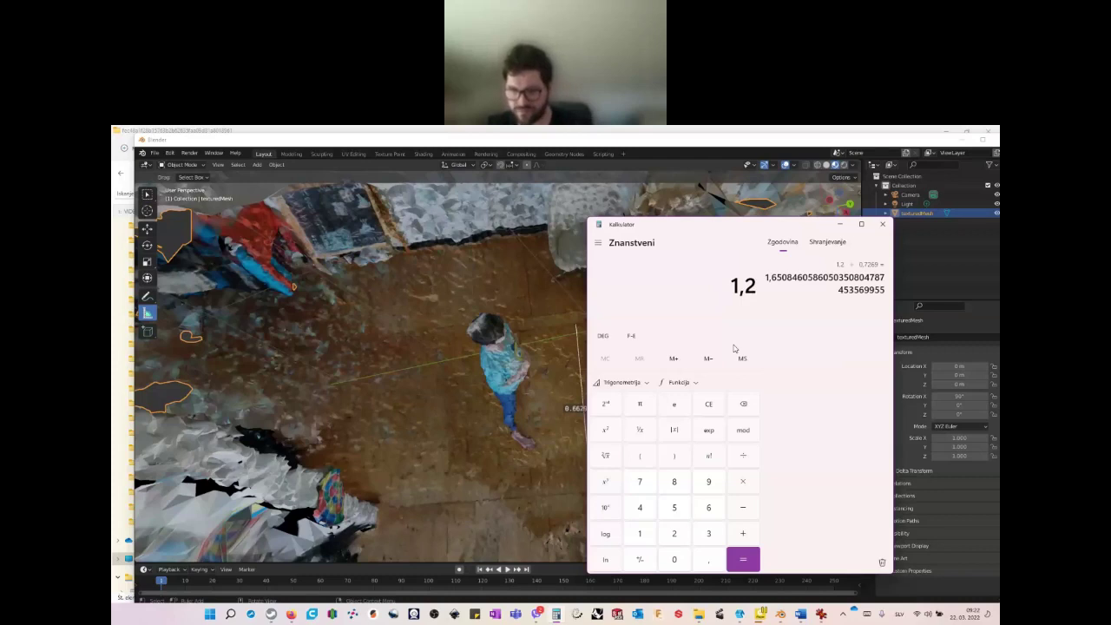
key("Delete")
type(",")
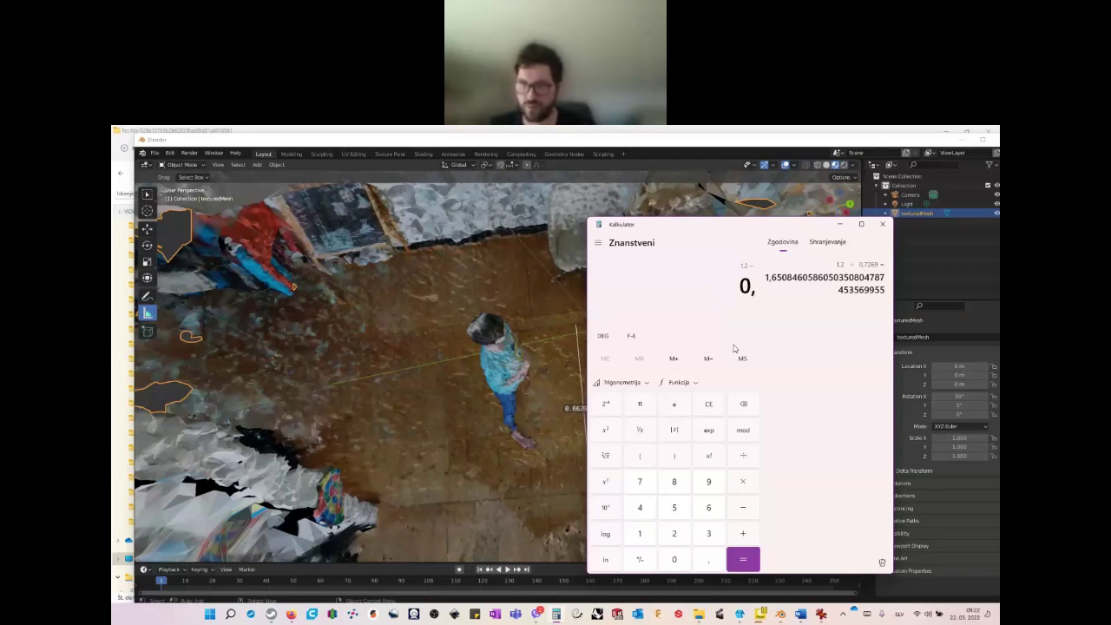
type("66")
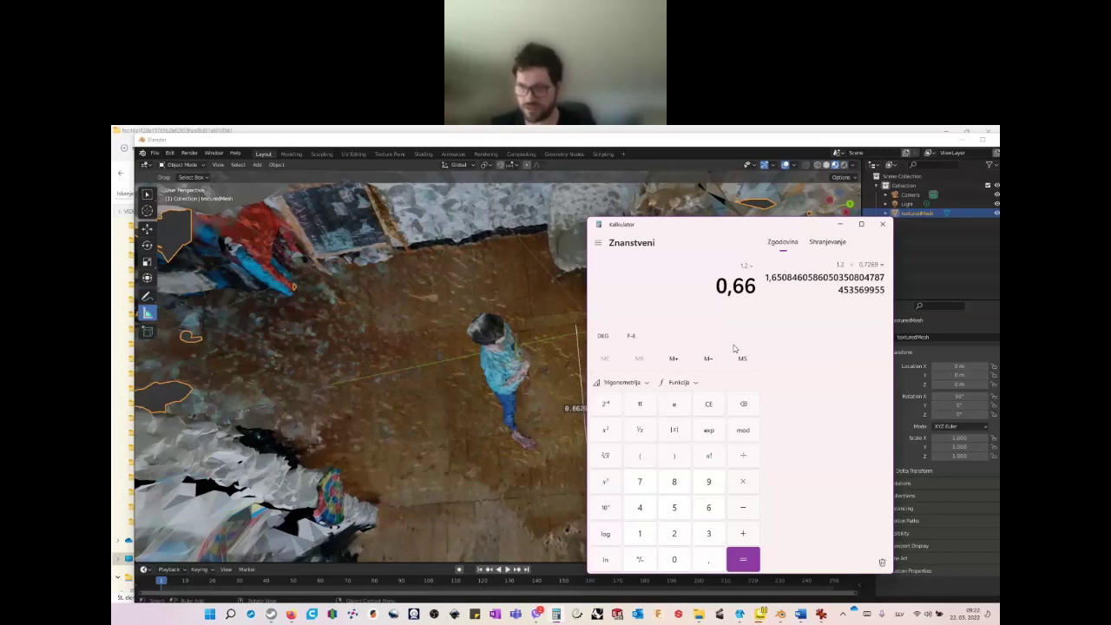
key("Return")
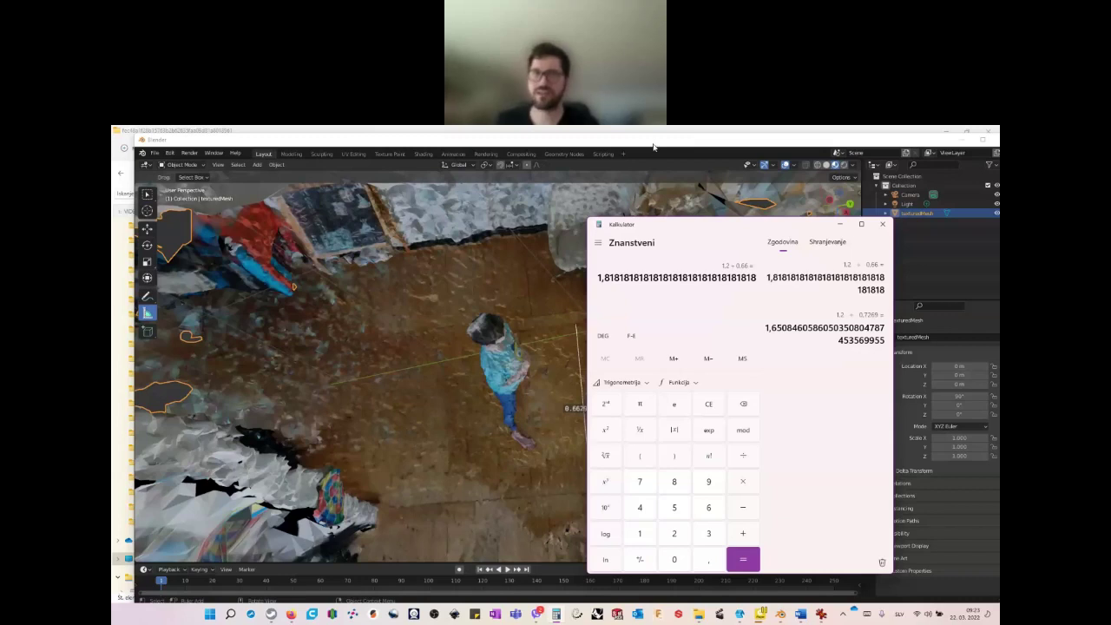
- Switch back to Blender and scale the texturedMesh object uniformly by 1.81
left_click(530, 311)
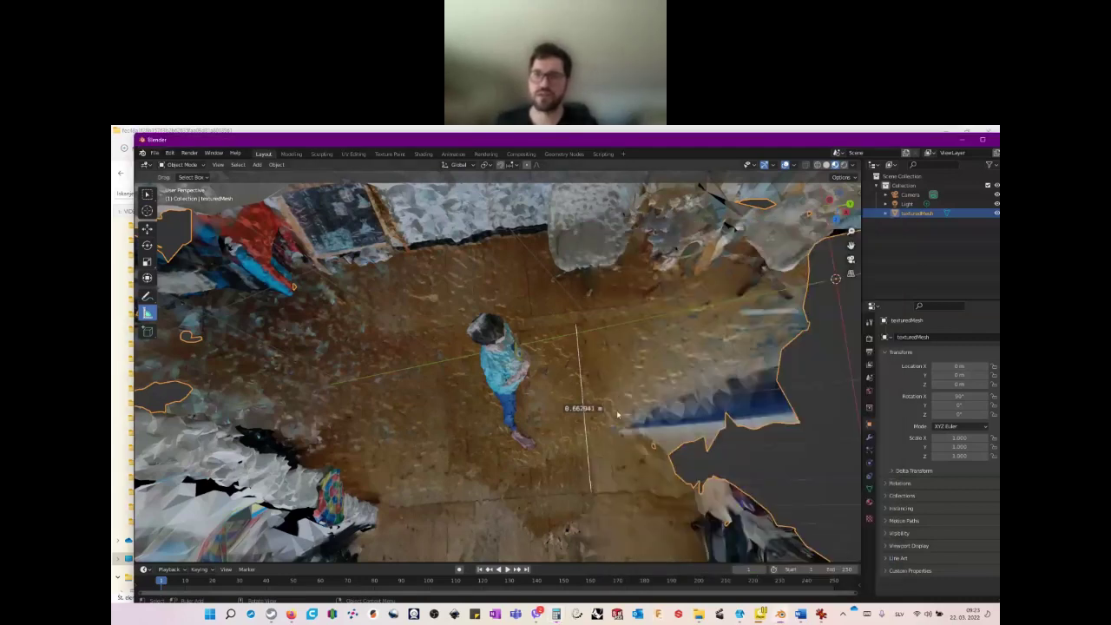
scroll(406, 339, "down", 5)
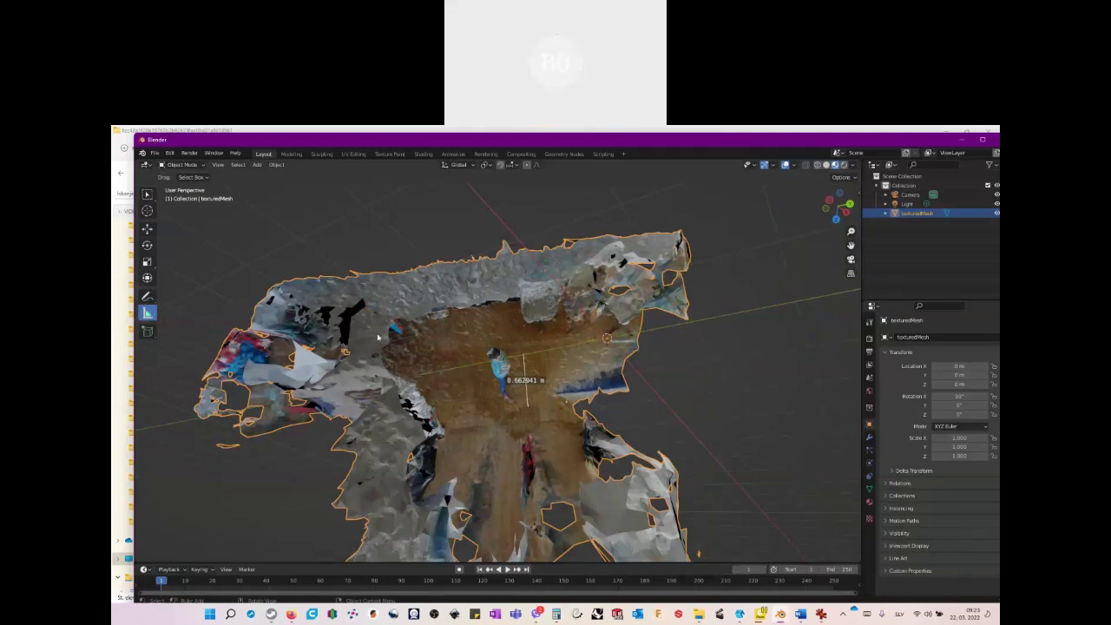
scroll(489, 403, "down", 5)
scroll(489, 404, "up", 5)
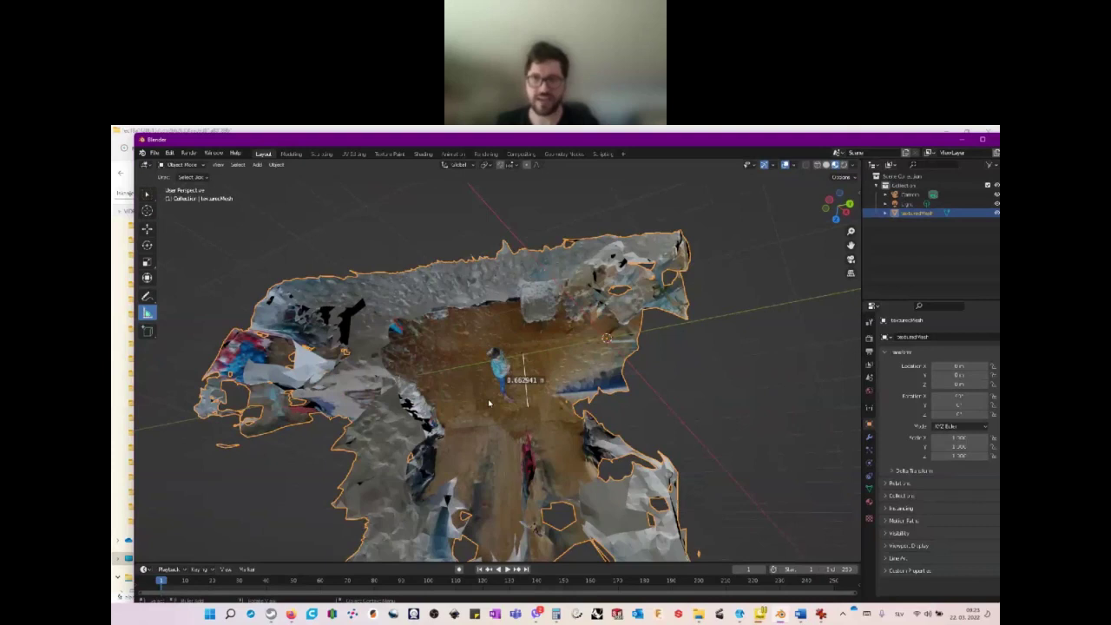
key("s")
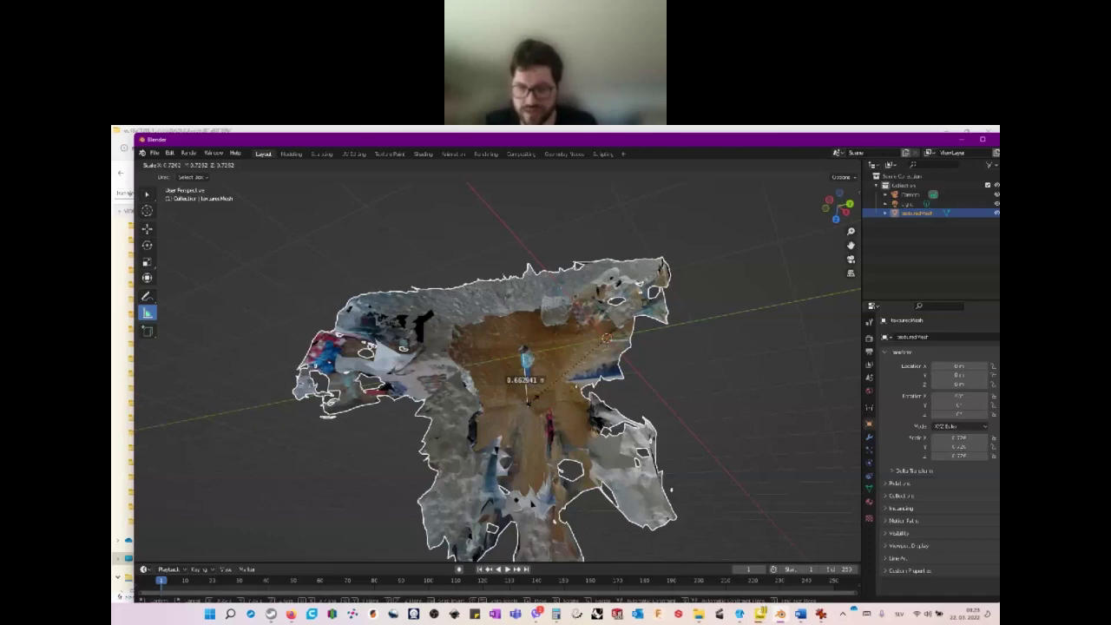
key("1")
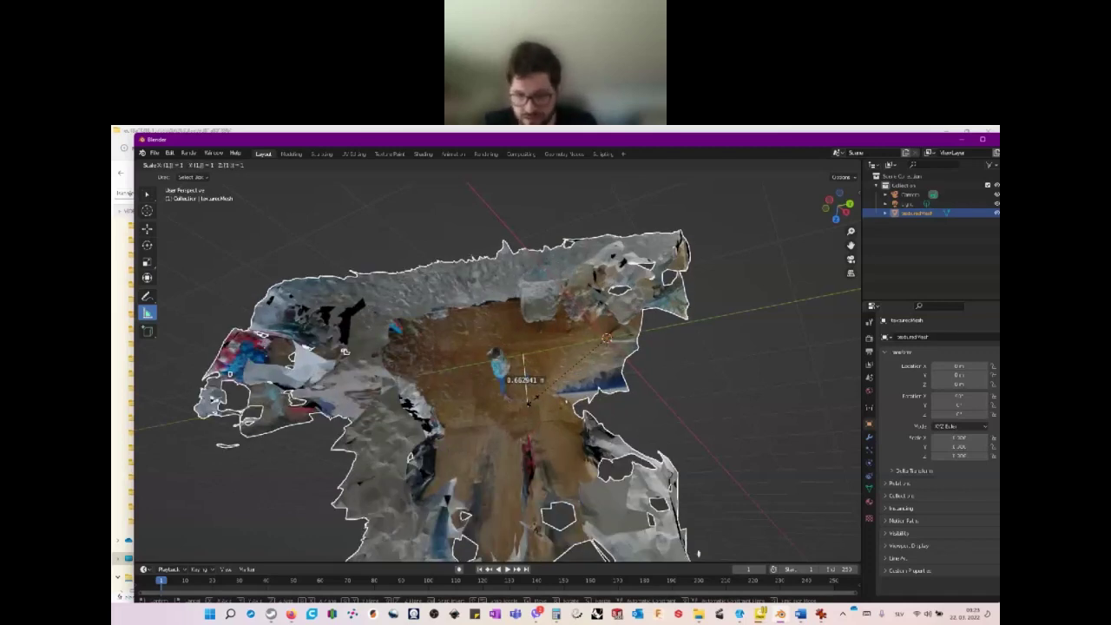
type(".81")
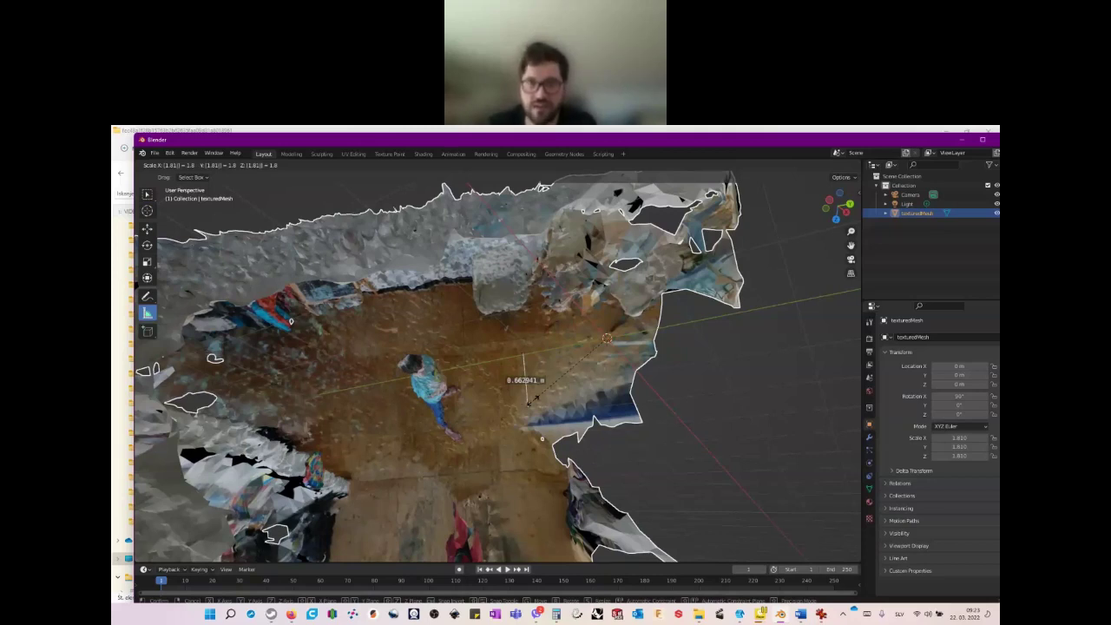
left_click(533, 399)
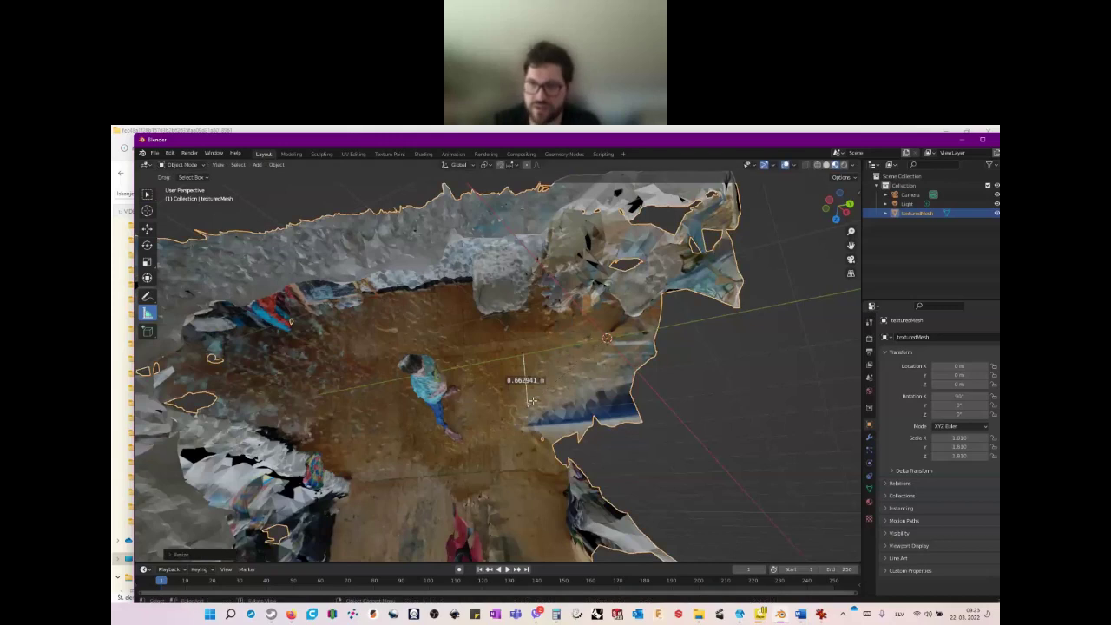
key("s")
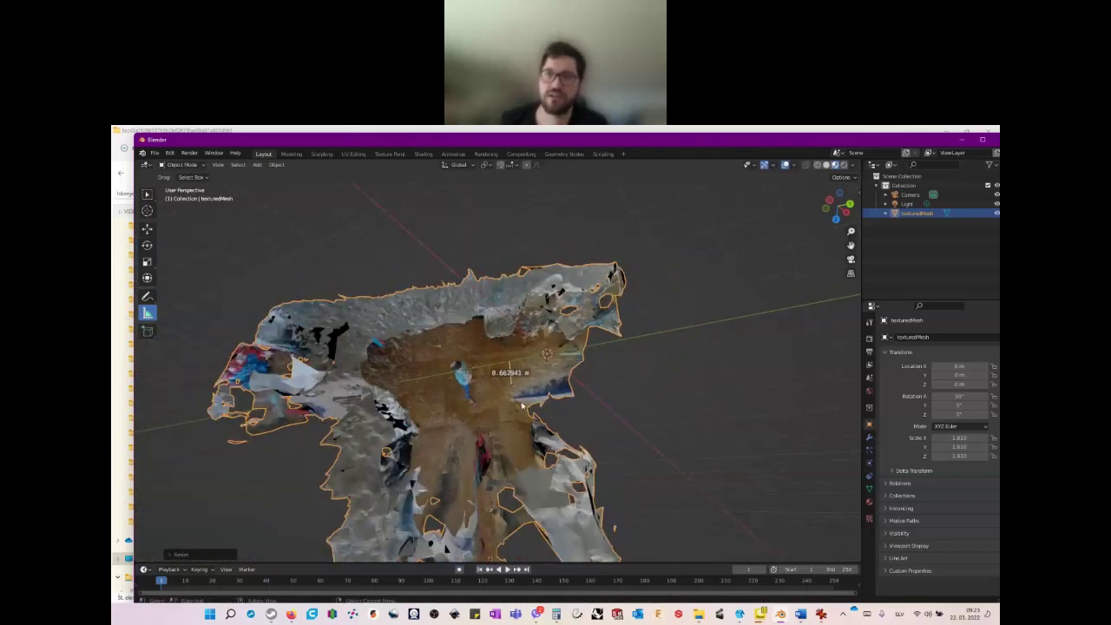
right_click(267, 277)
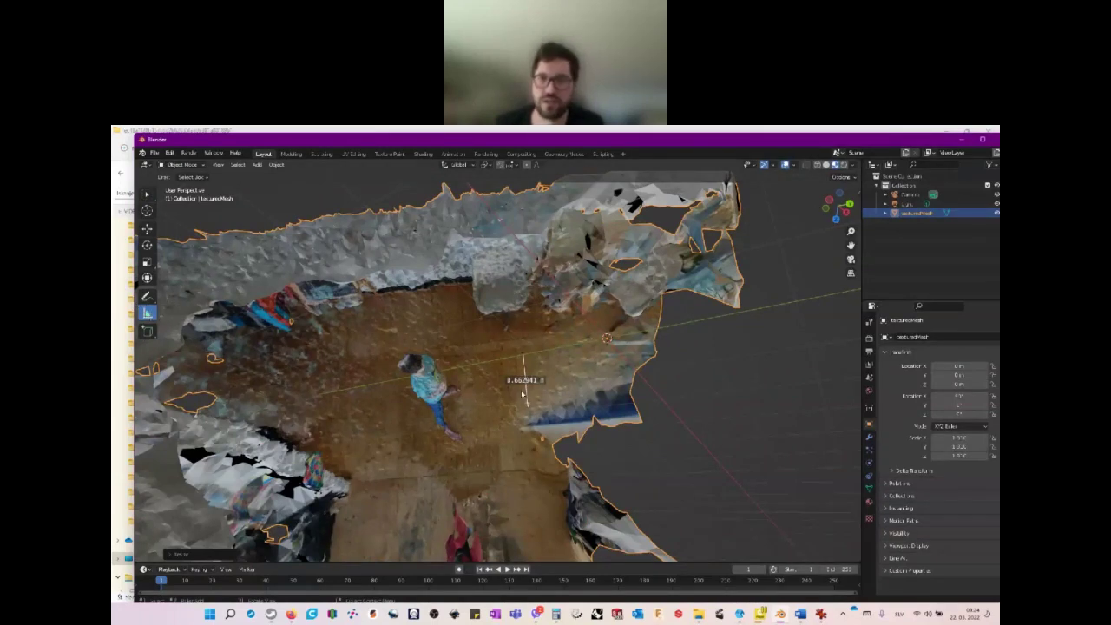
- Measure the reference distance across the wooden floor beside the person on the scaled mesh
left_click_drag(484, 355, 488, 474)
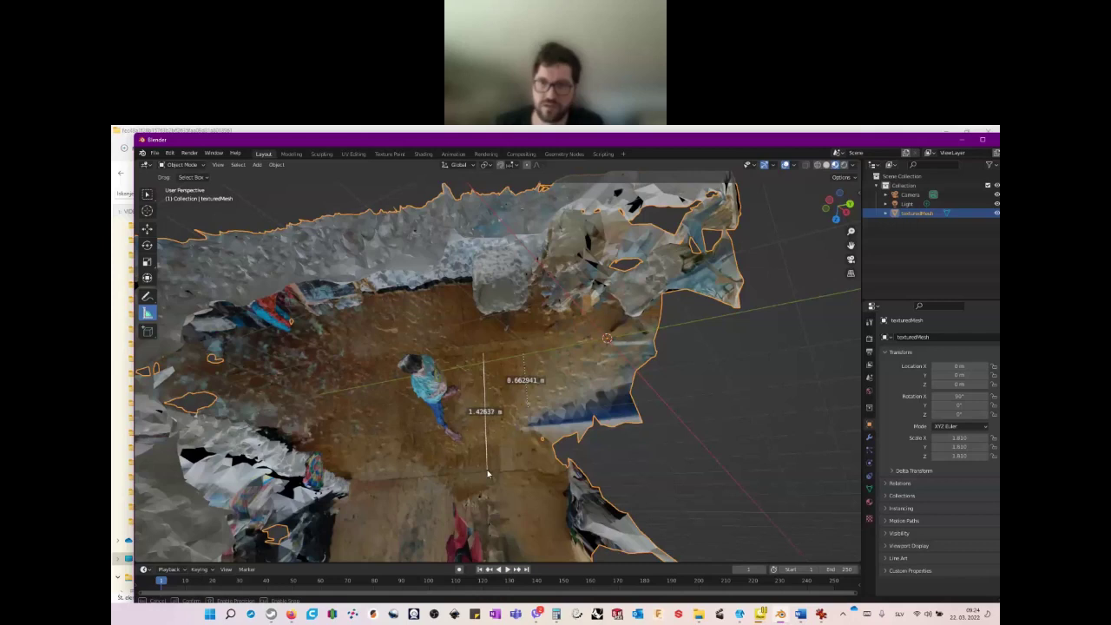
scroll(492, 396, "up", 2)
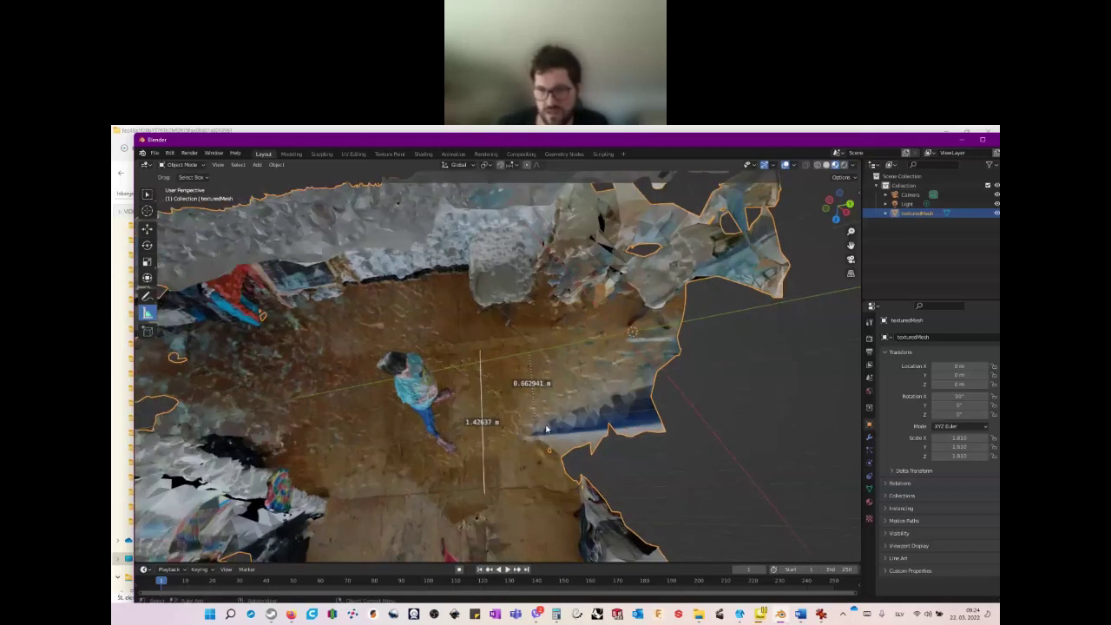
scroll(545, 422, "down", 1)
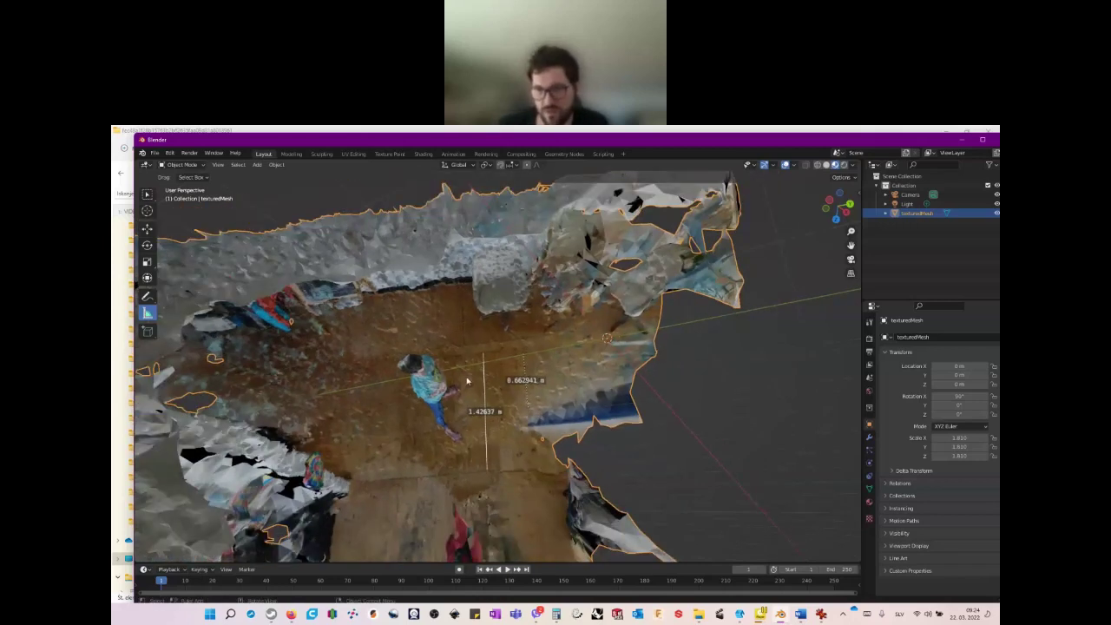
right_click(598, 438)
- Rotate the texturedMesh about 64.7° clockwise in the top orthographic view so its long side runs along the X axis
middle_click_drag(656, 373, 537, 491)
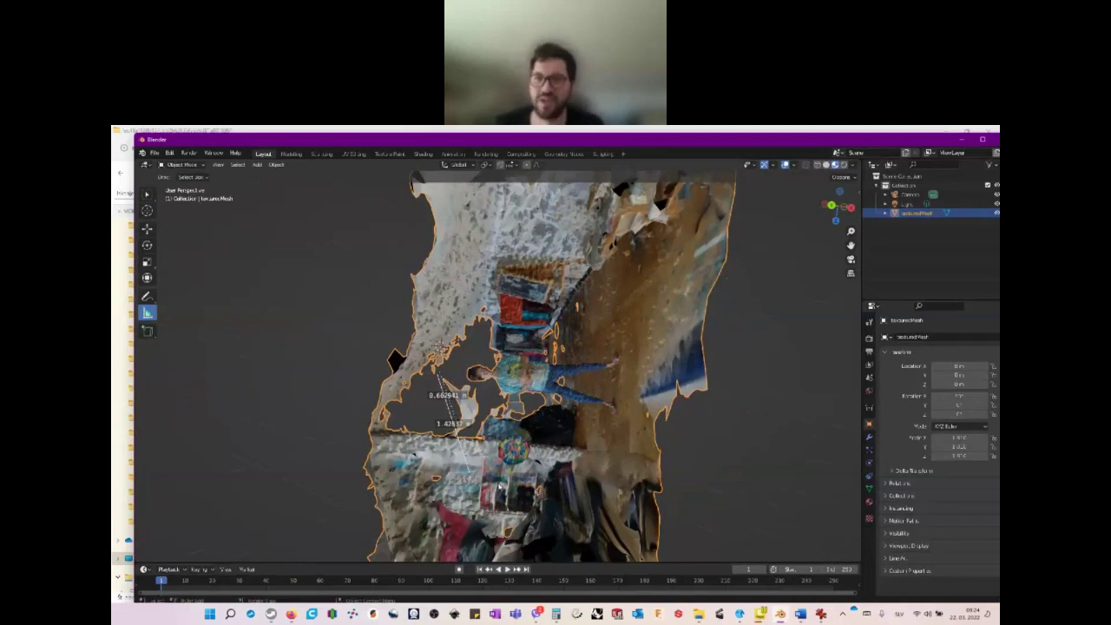
scroll(575, 380, "down", 5)
middle_click_drag(630, 471, 469, 486)
key("KP_1")
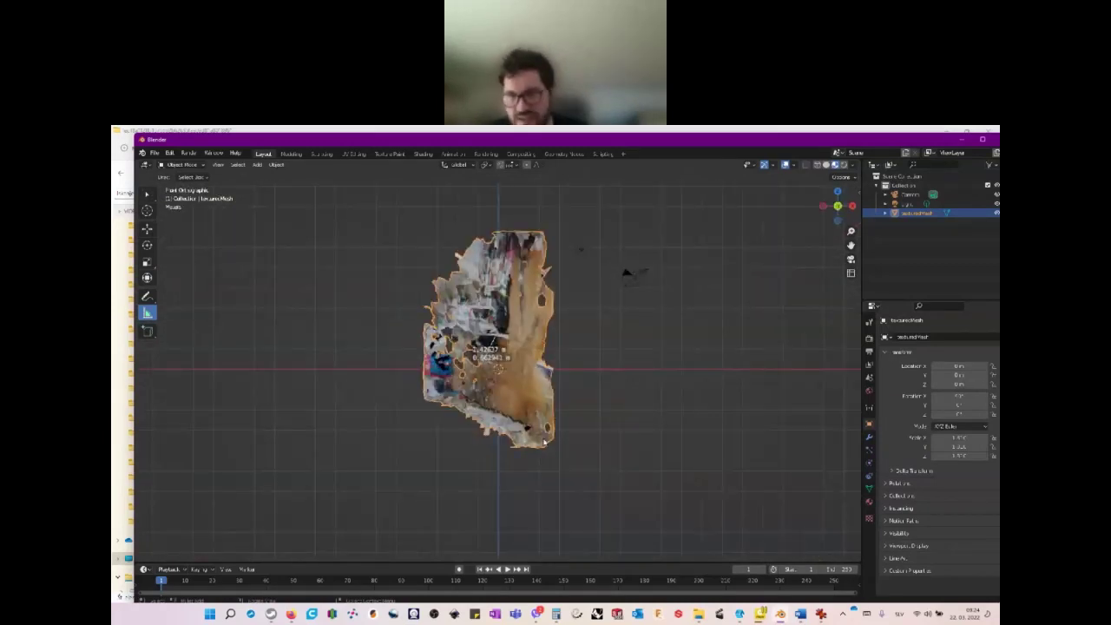
key("KP_3")
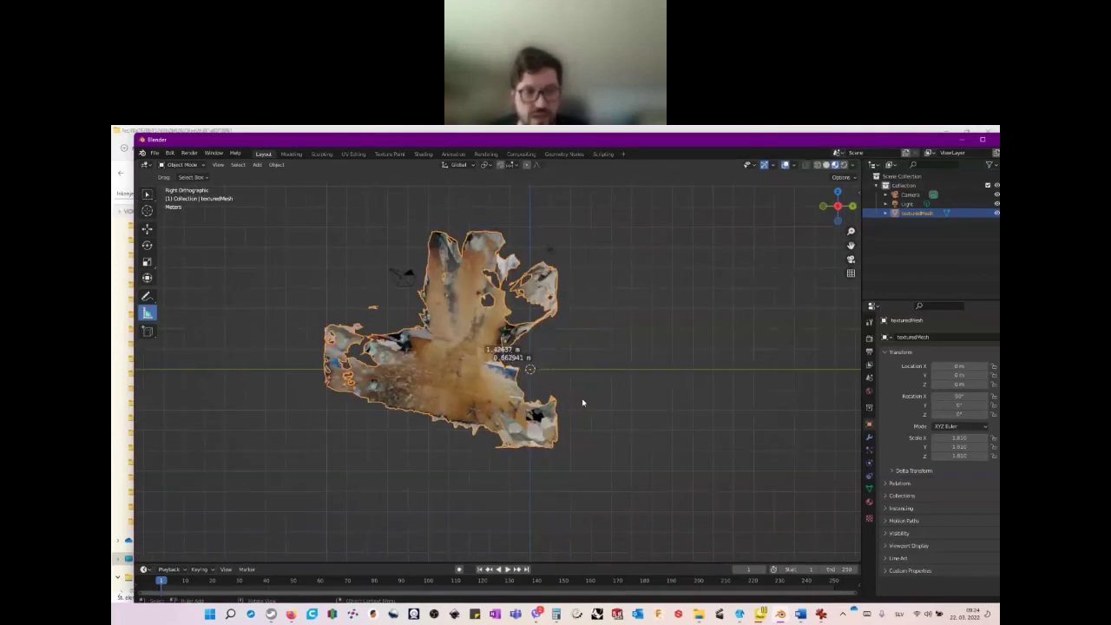
key("KP_7")
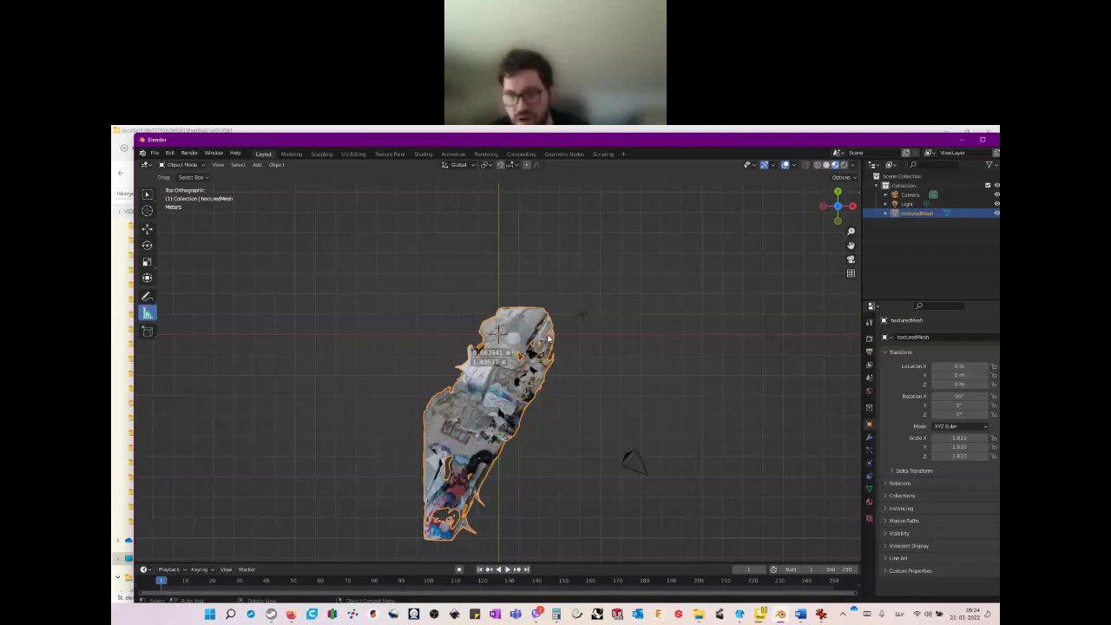
key("r")
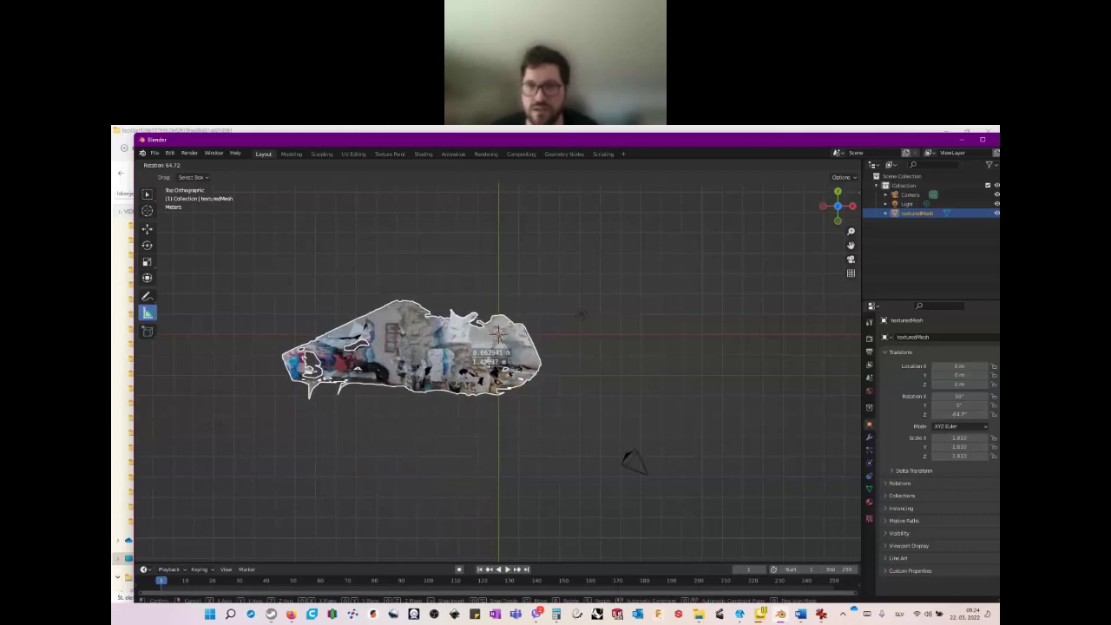
left_click(606, 380)
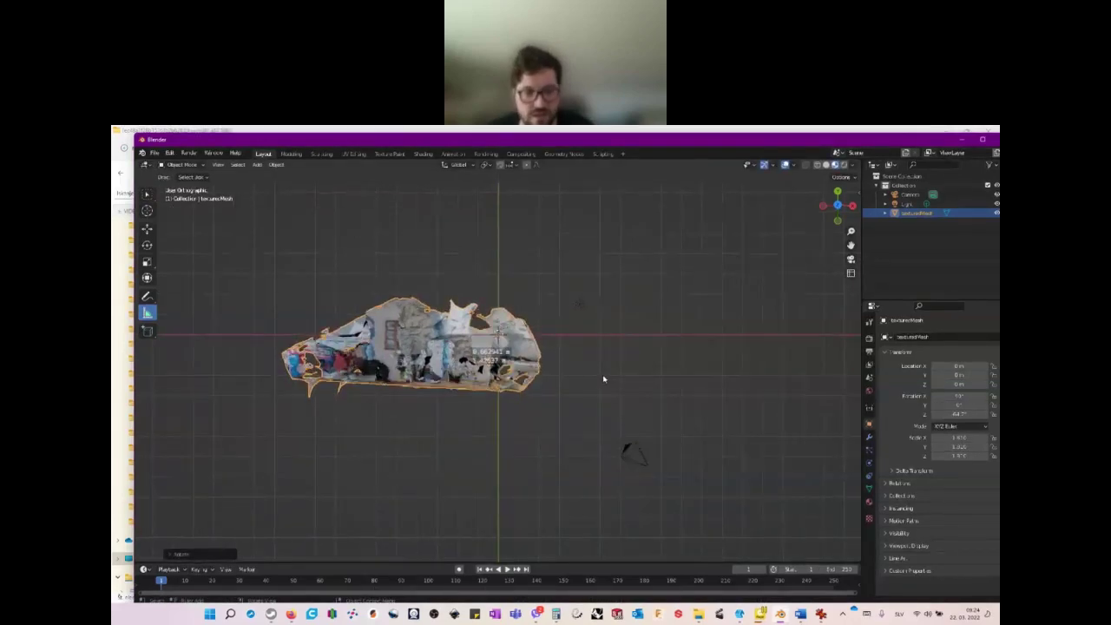
- Rotate the mesh in the front orthographic view until its long lower edge runs horizontally
key("KP_1")
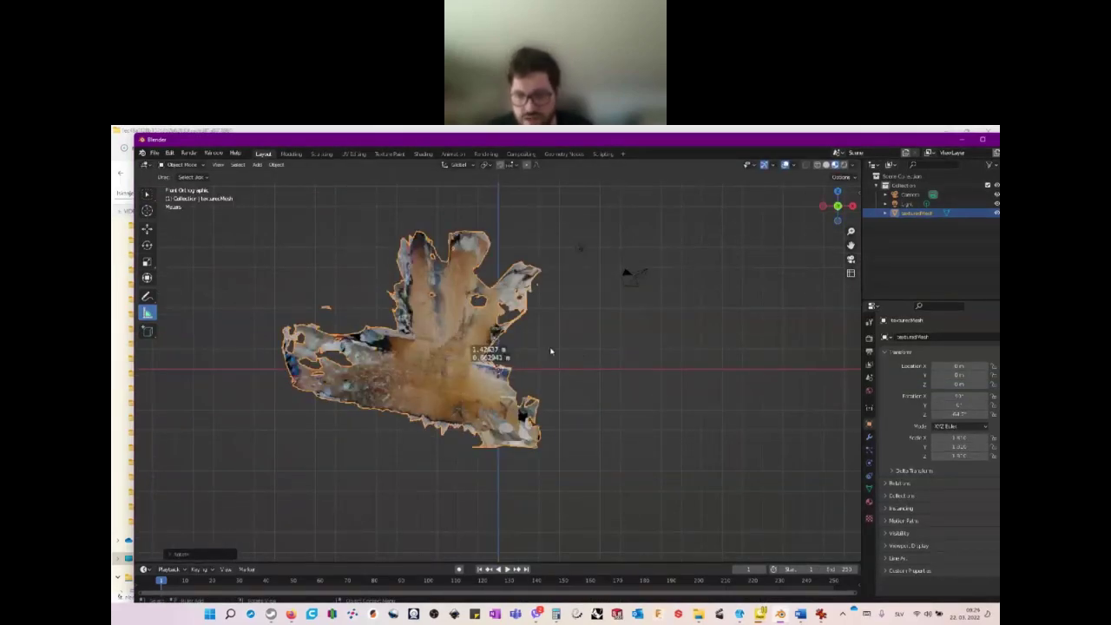
key("r")
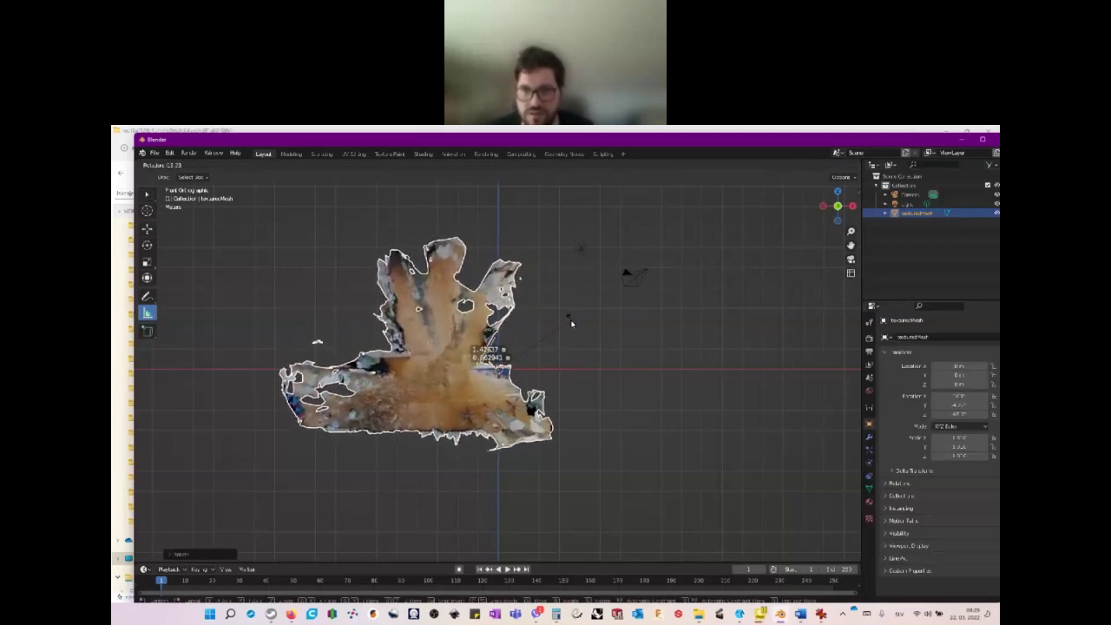
left_click(570, 330)
- Rotate the mesh in the right orthographic view until the floor lies level and the person stands upright
key("KP_3")
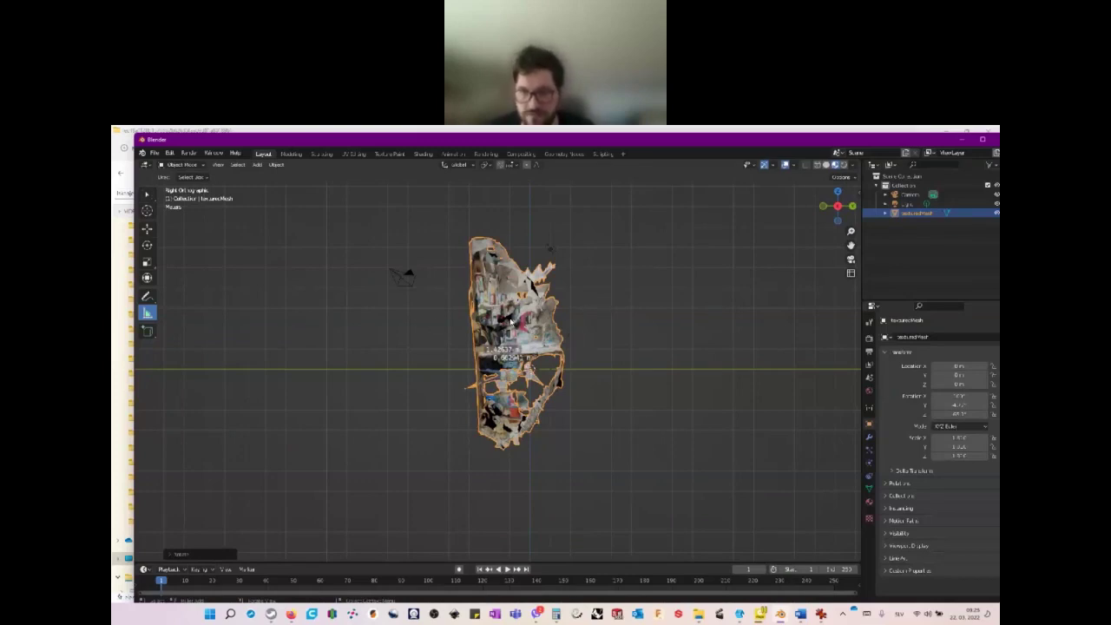
key("r")
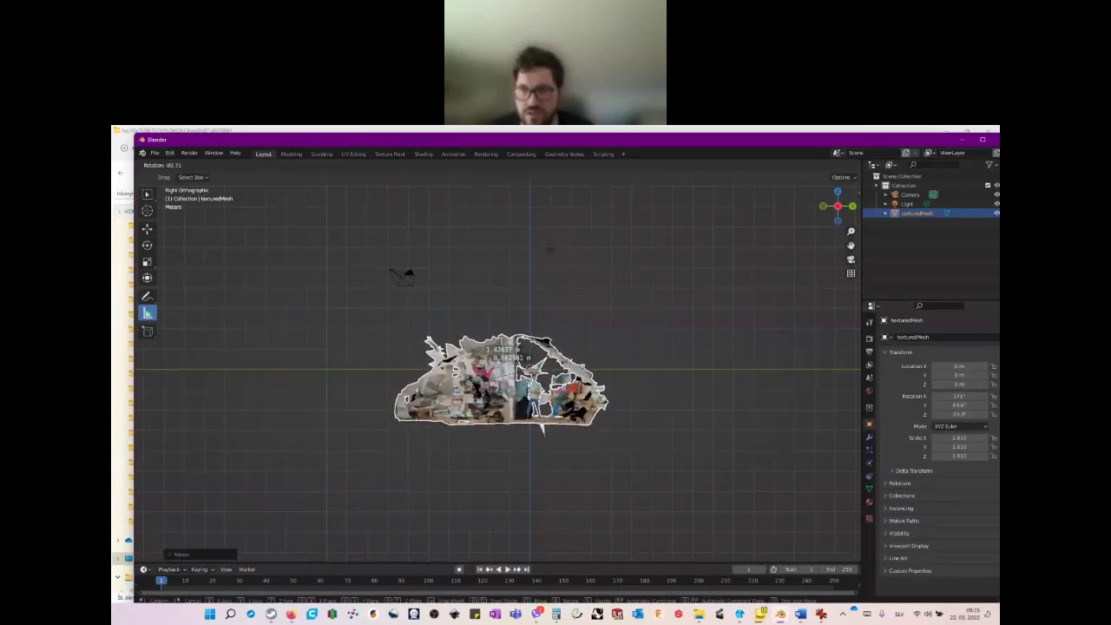
left_click(510, 396)
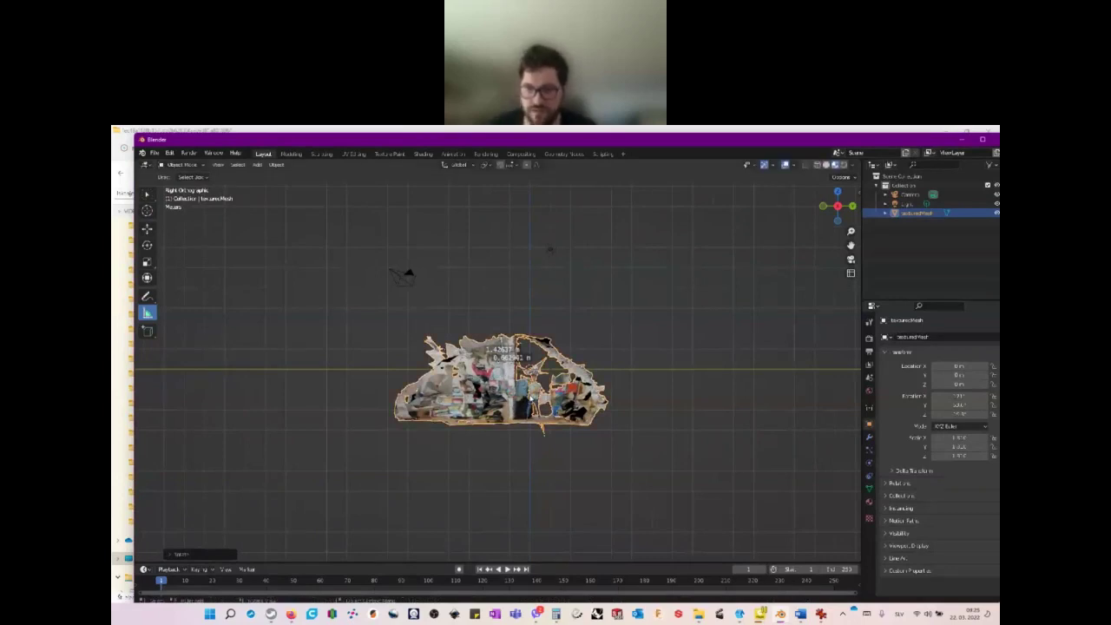
- Move the mesh up about 2.6 m in the right view so its floor rests on the ground line
scroll(533, 395, "up", 4)
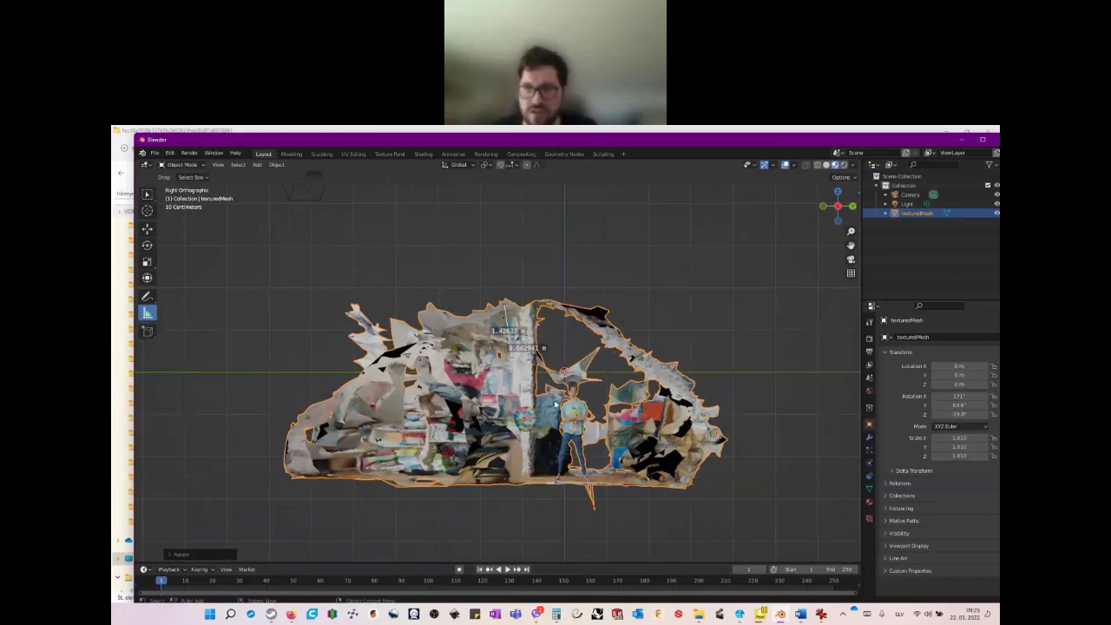
key("g")
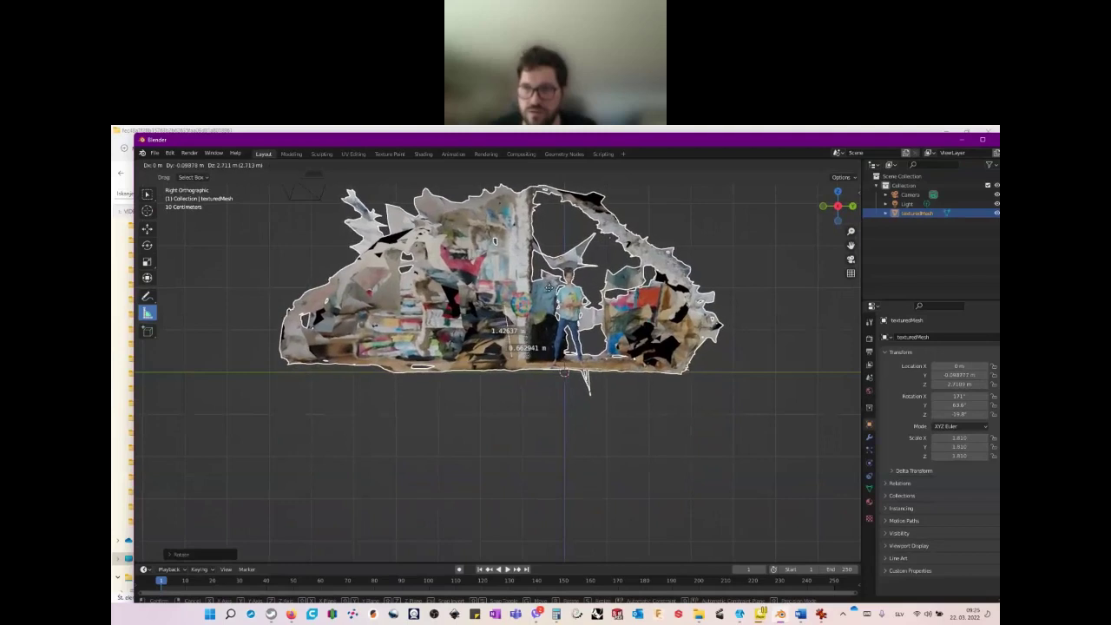
left_click(549, 292)
- Measure the floor beside the person from above on the levelled mesh and check the ruler from another angle
middle_click_drag(722, 337, 422, 287)
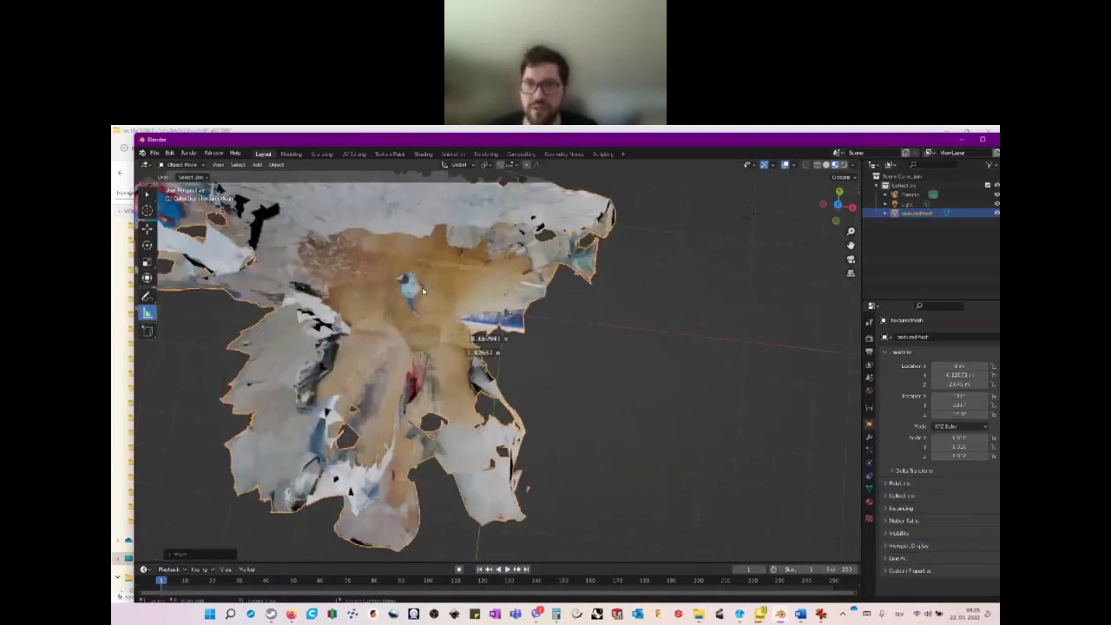
scroll(422, 292, "up", 3)
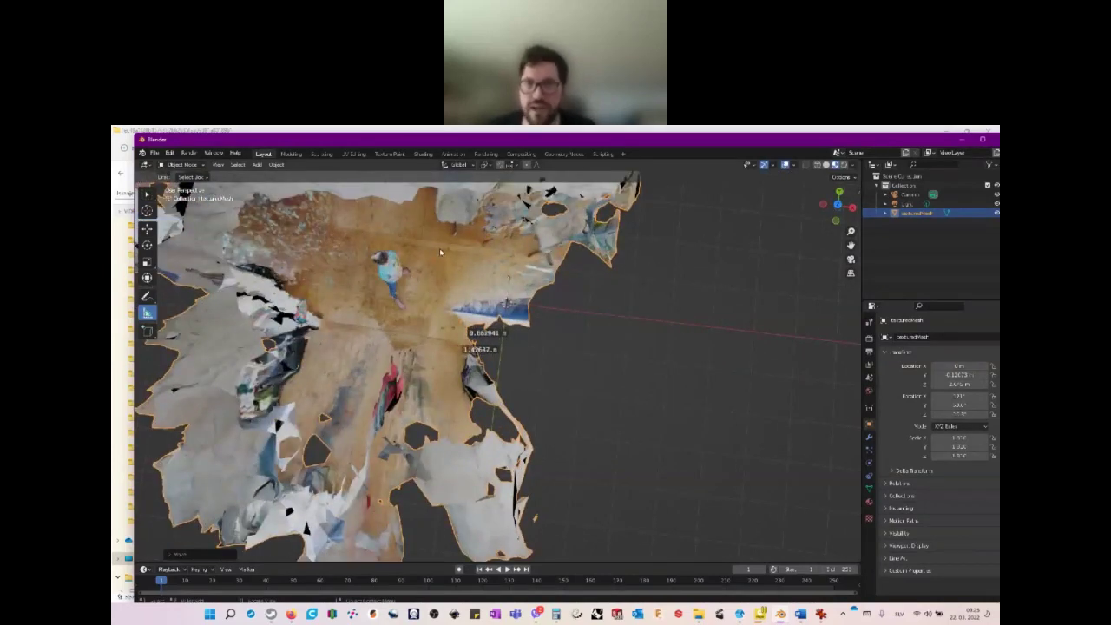
left_click_drag(433, 249, 420, 337)
middle_click_drag(543, 364, 564, 320)
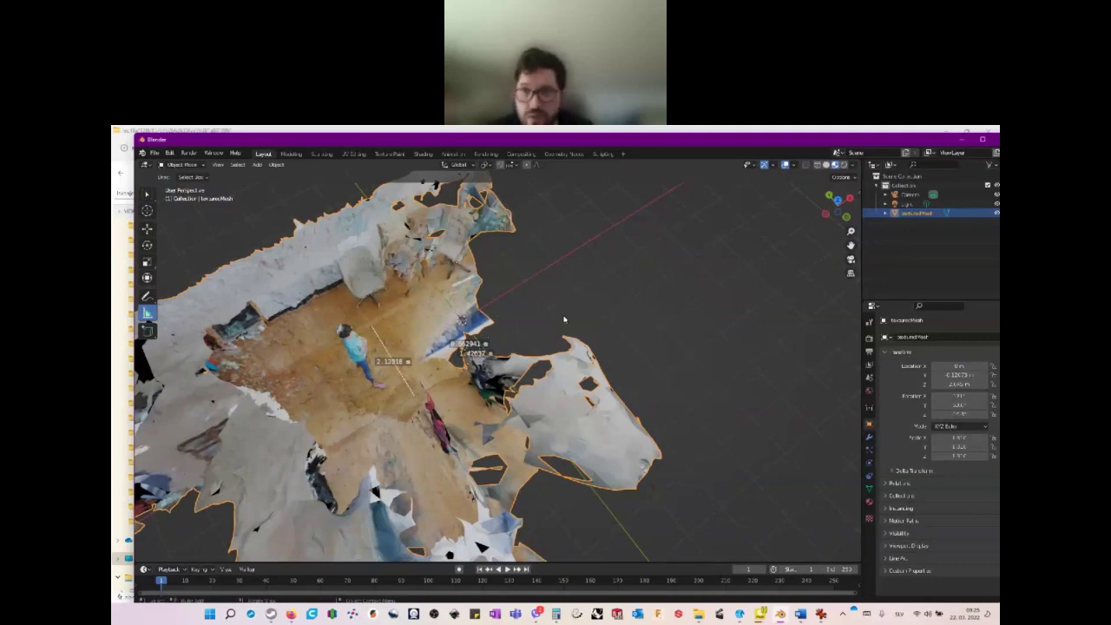
middle_click_drag(486, 329, 438, 375)
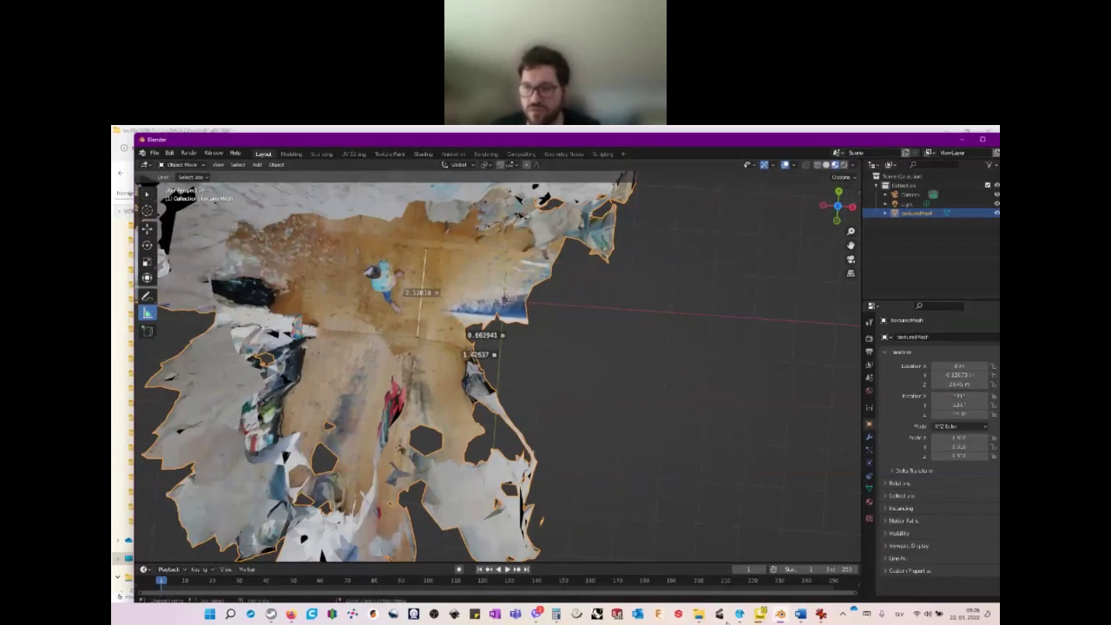
- Switch to the calculator and clear the previous calculation
left_click(556, 613)
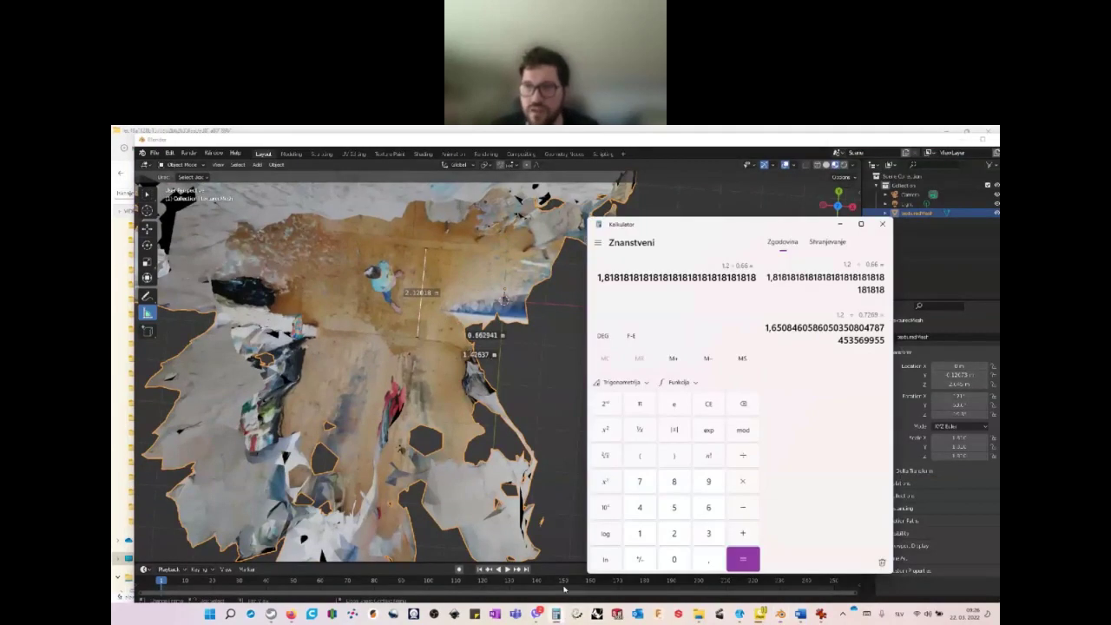
key("Escape")
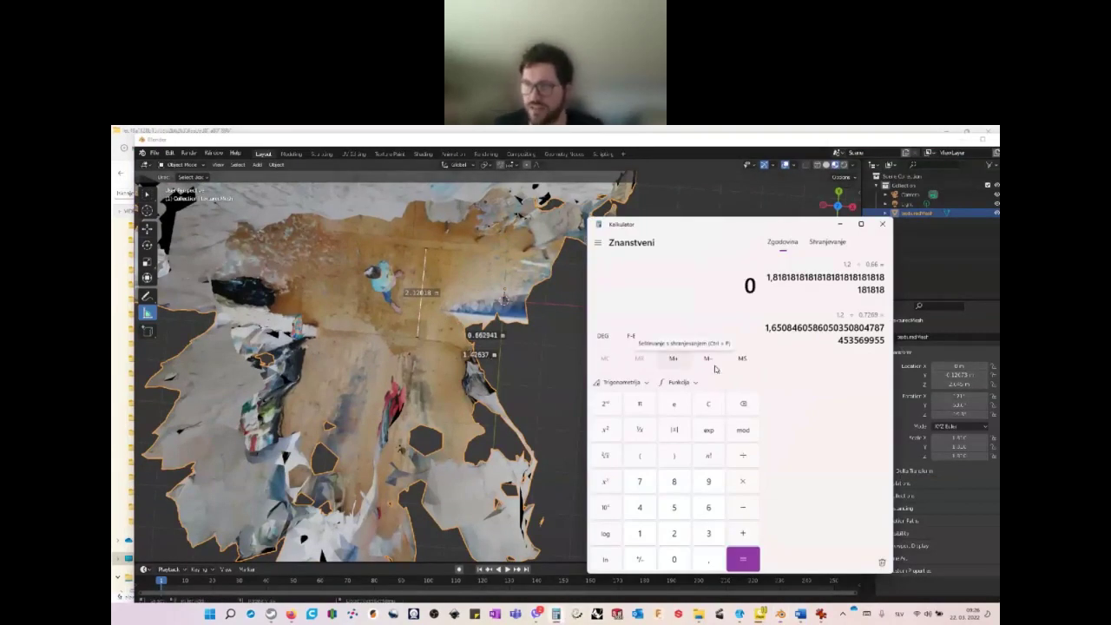
type("1,2")
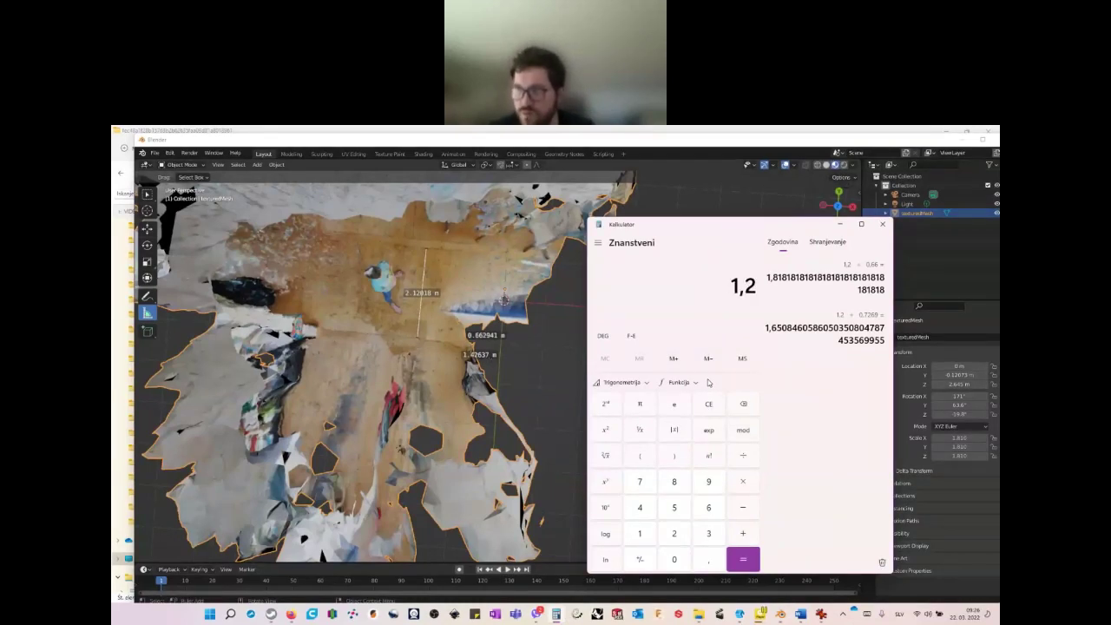
type("21201")
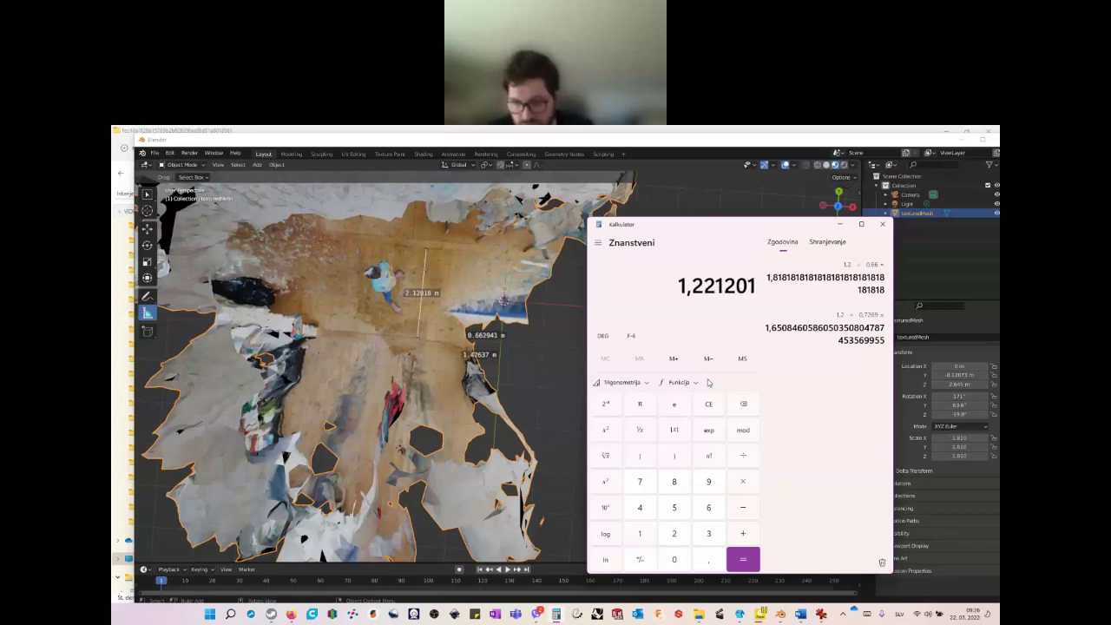
type("8/0,66")
key("Return")
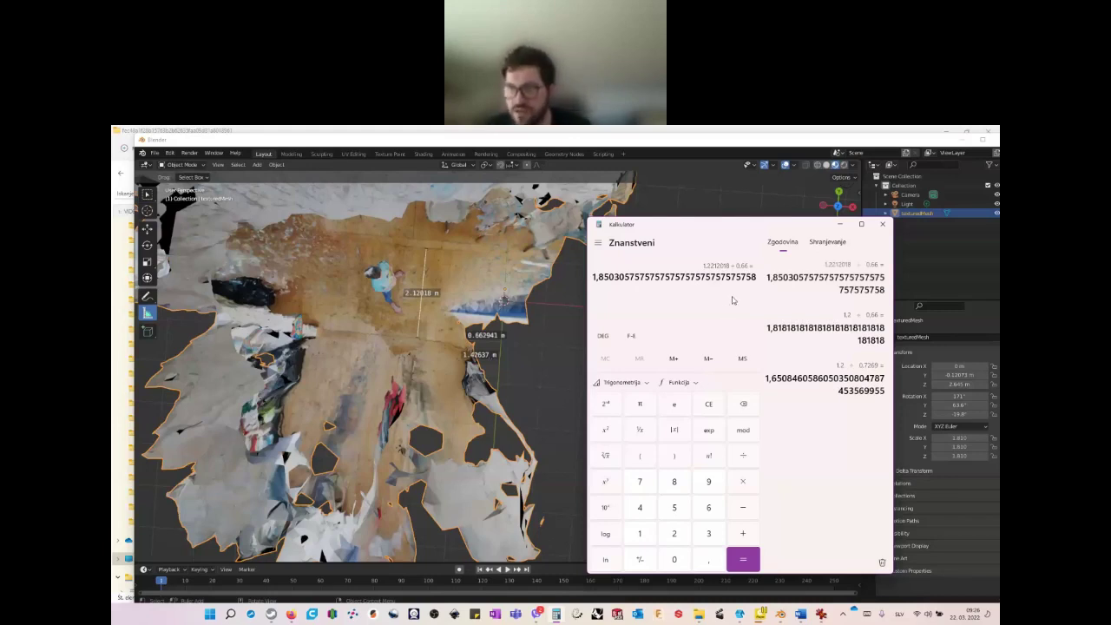
key("Escape")
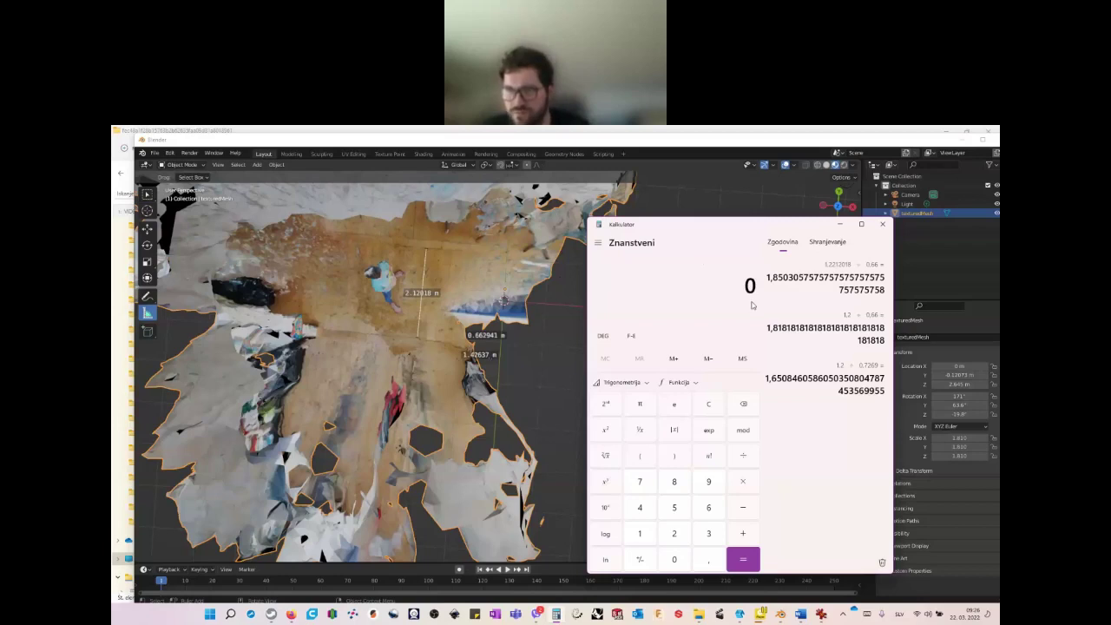
- Divide 1.2 by 2.12 to obtain the correction factor for the mesh's scale
type("1,2")
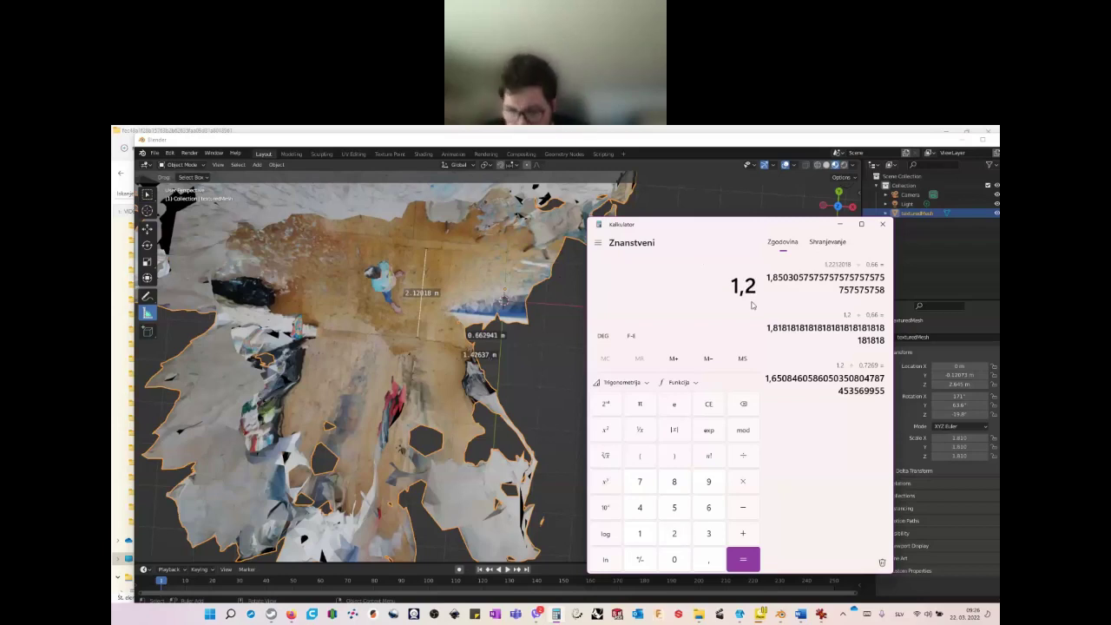
key("slash")
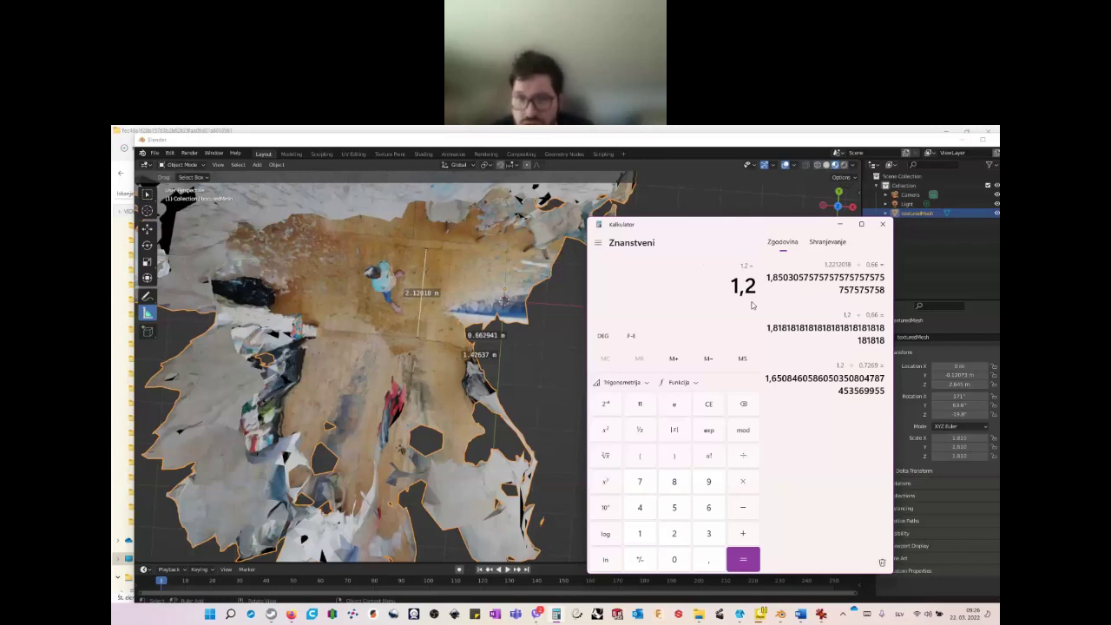
type("2,12")
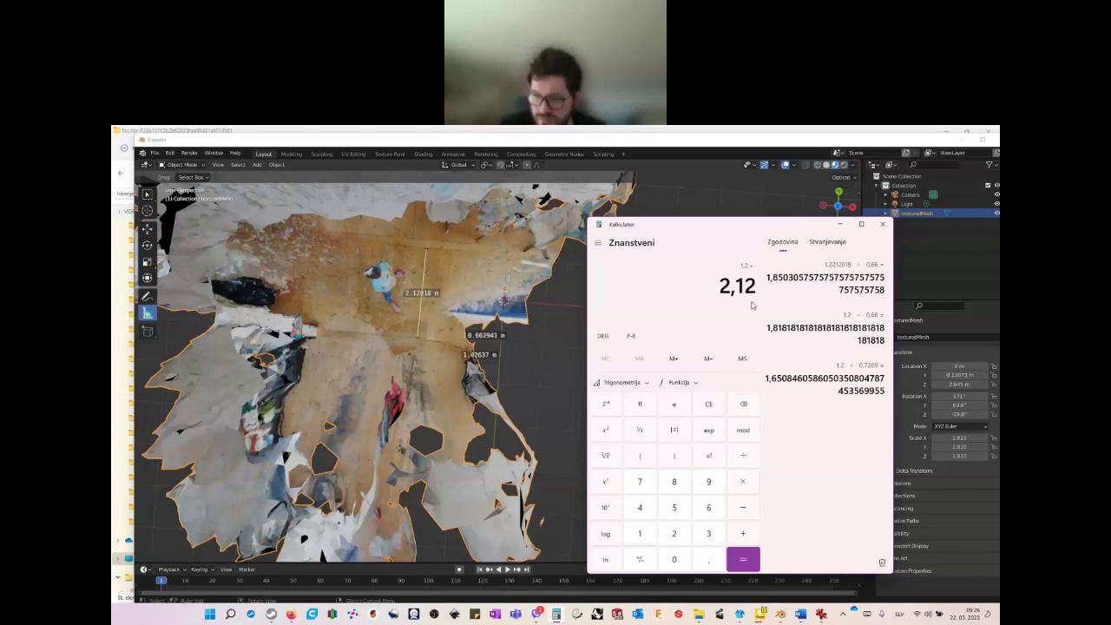
key("Return")
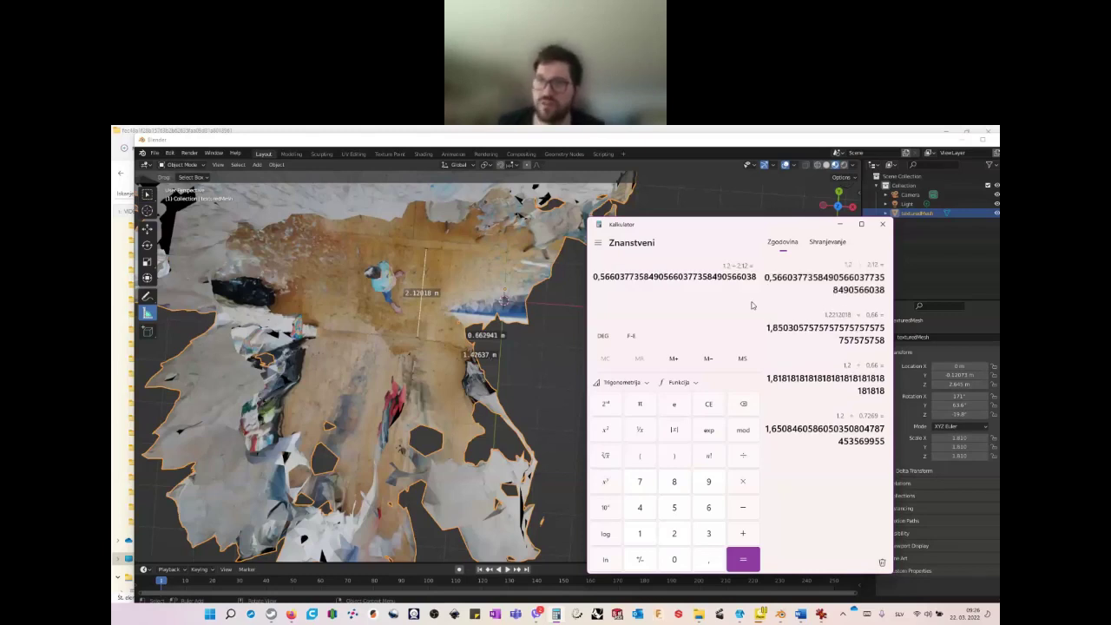
- Switch back to Blender, select the textured mesh and scale it uniformly by 0.566
left_click(668, 193)
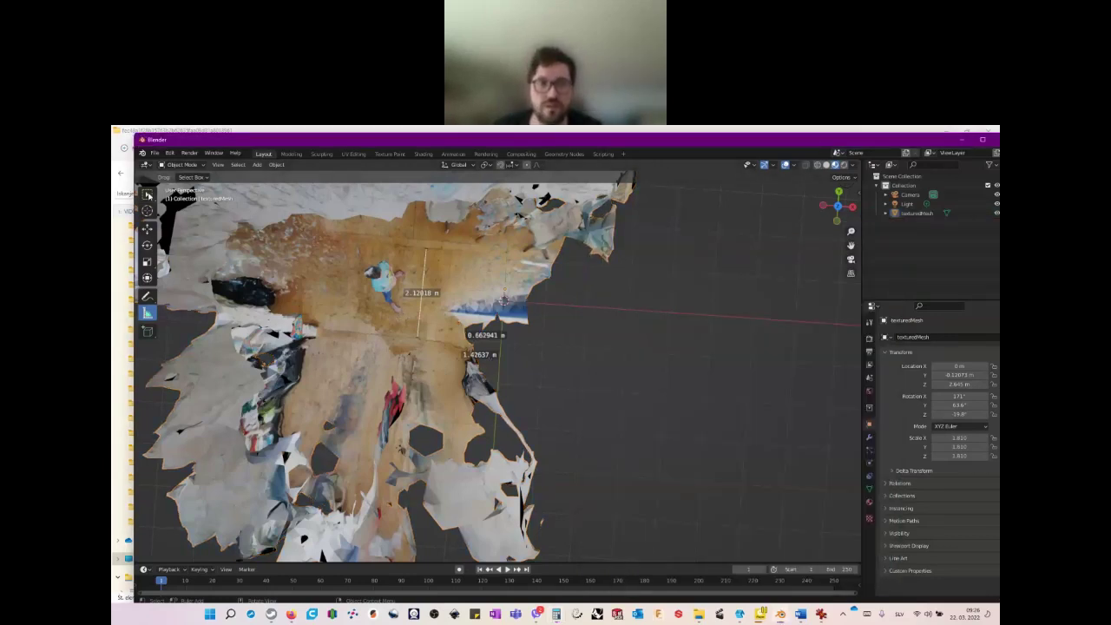
left_click(148, 194)
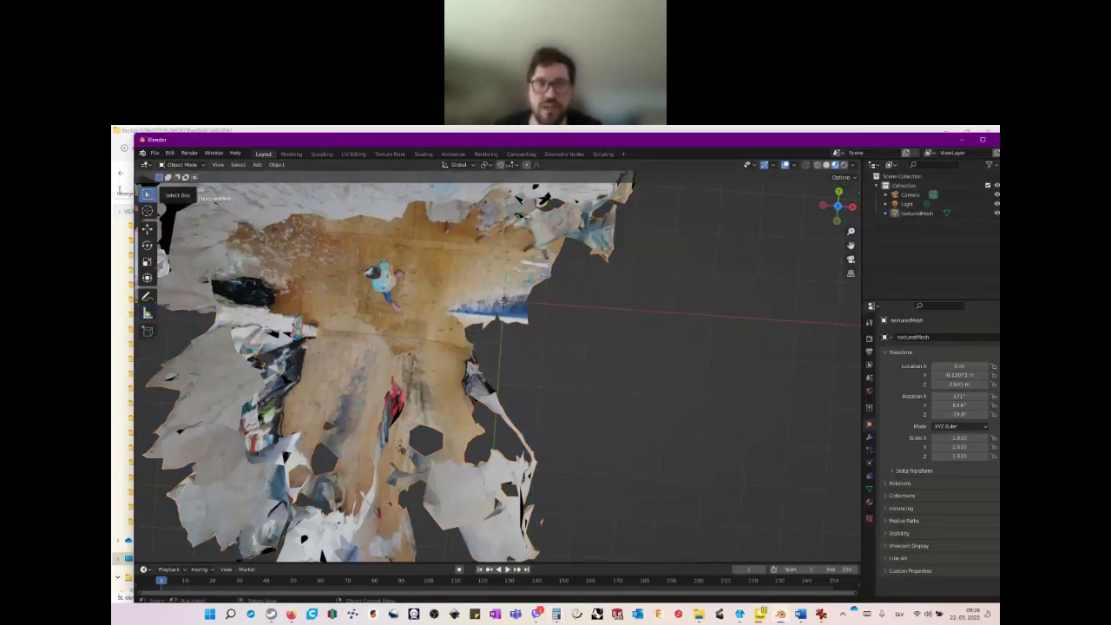
left_click(341, 331)
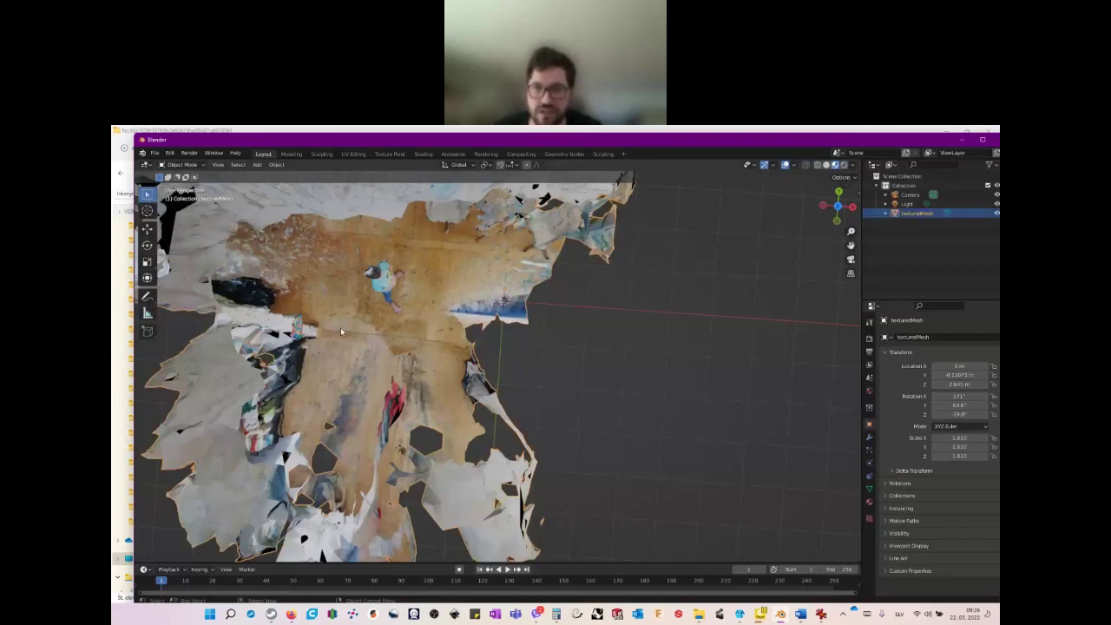
middle_click_drag(590, 377, 426, 300)
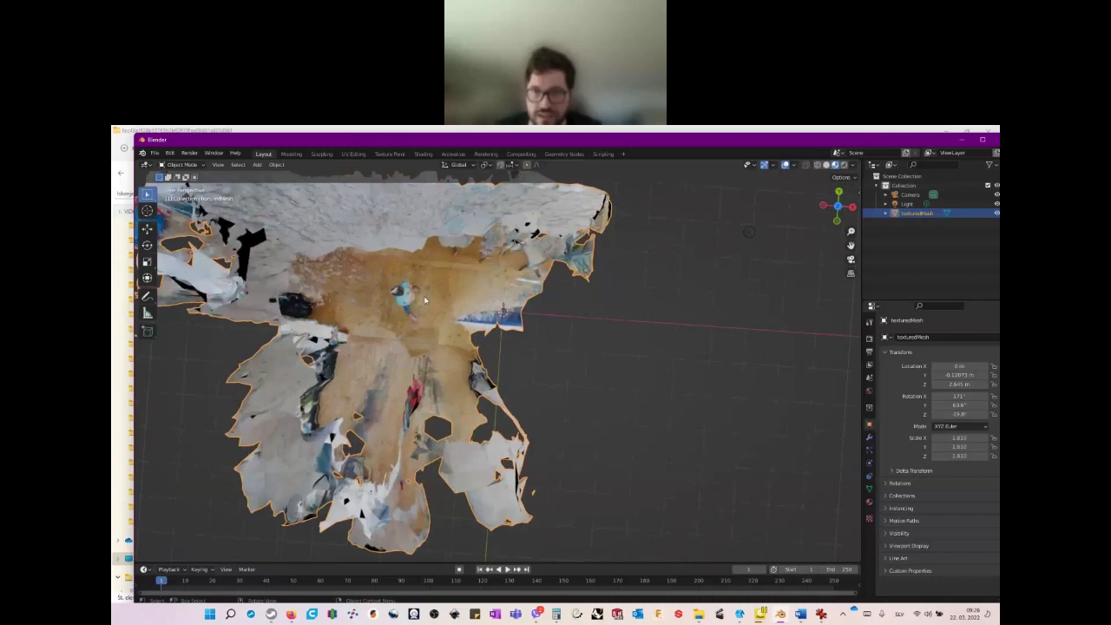
key("s")
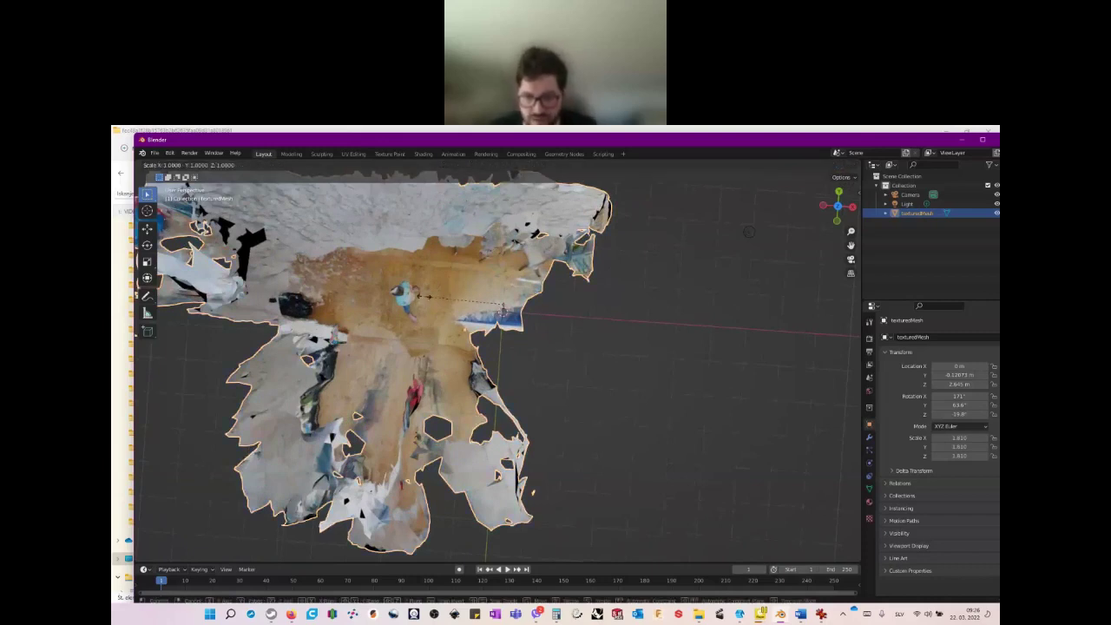
key("alt+Tab")
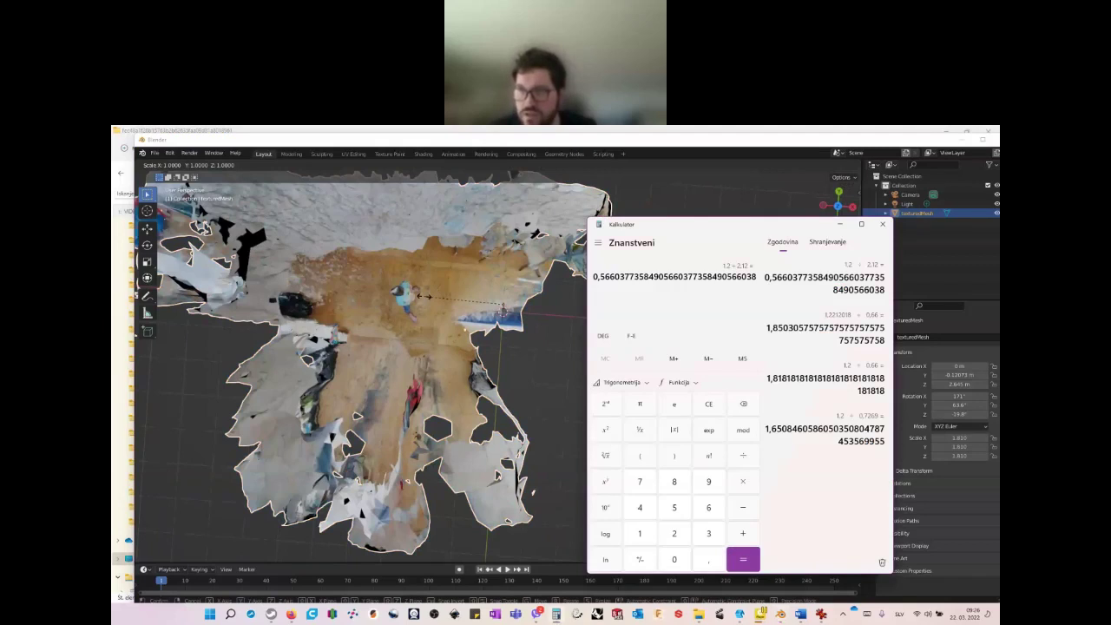
key("alt+Tab")
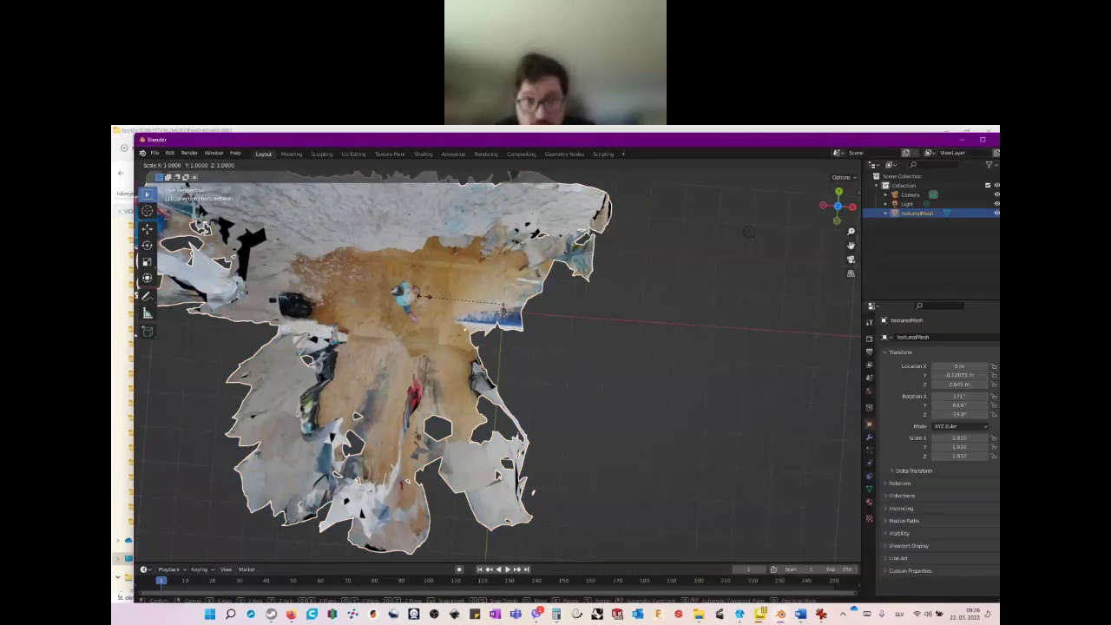
type("0")
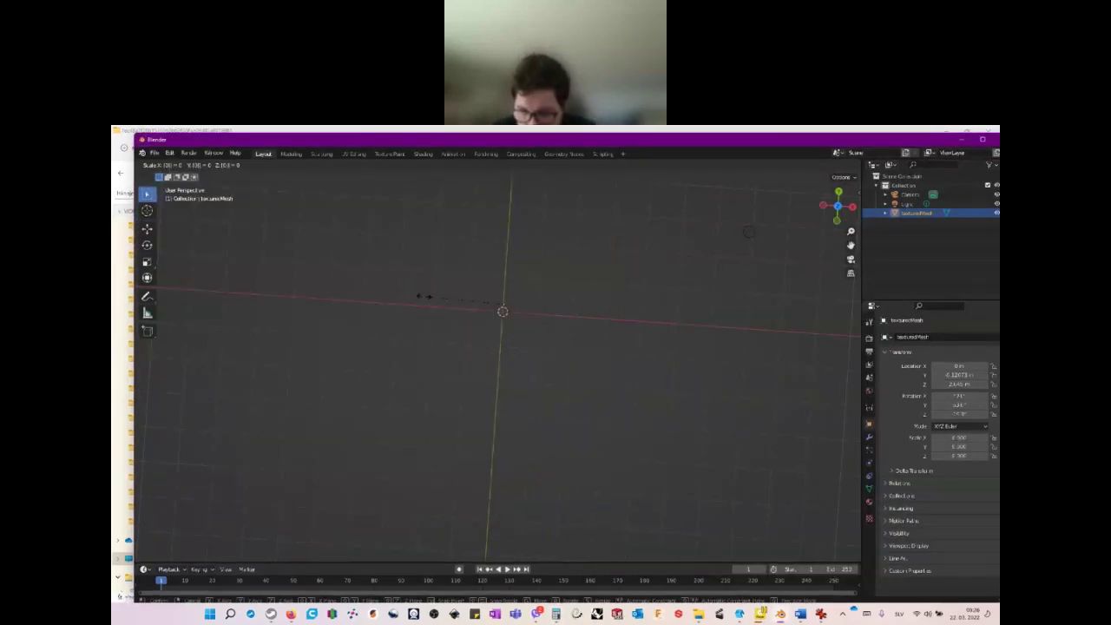
type(".")
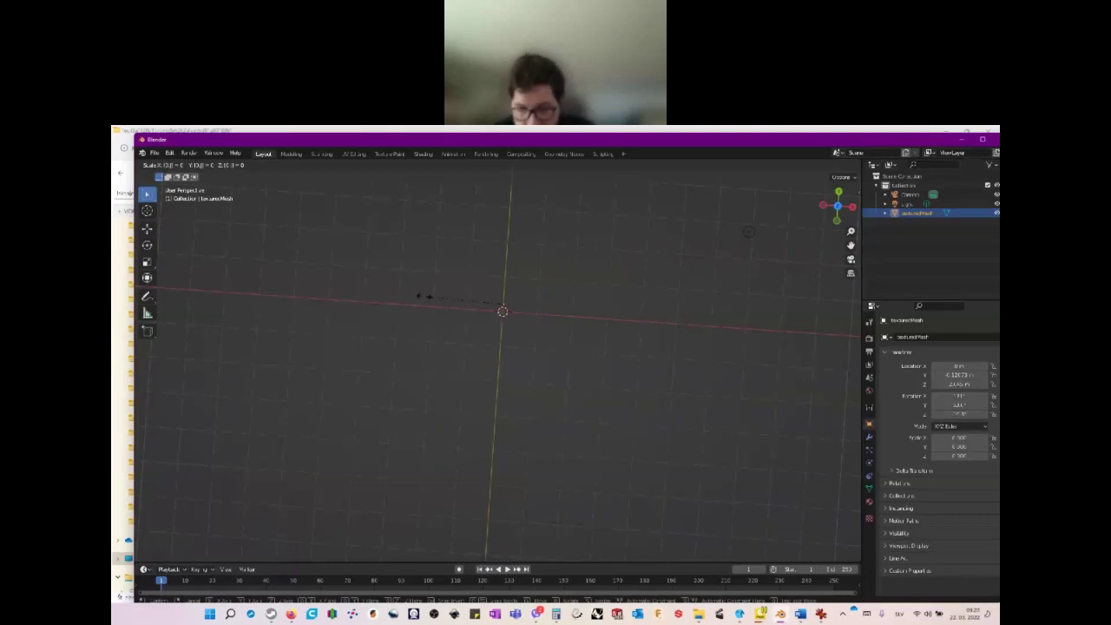
type("5669")
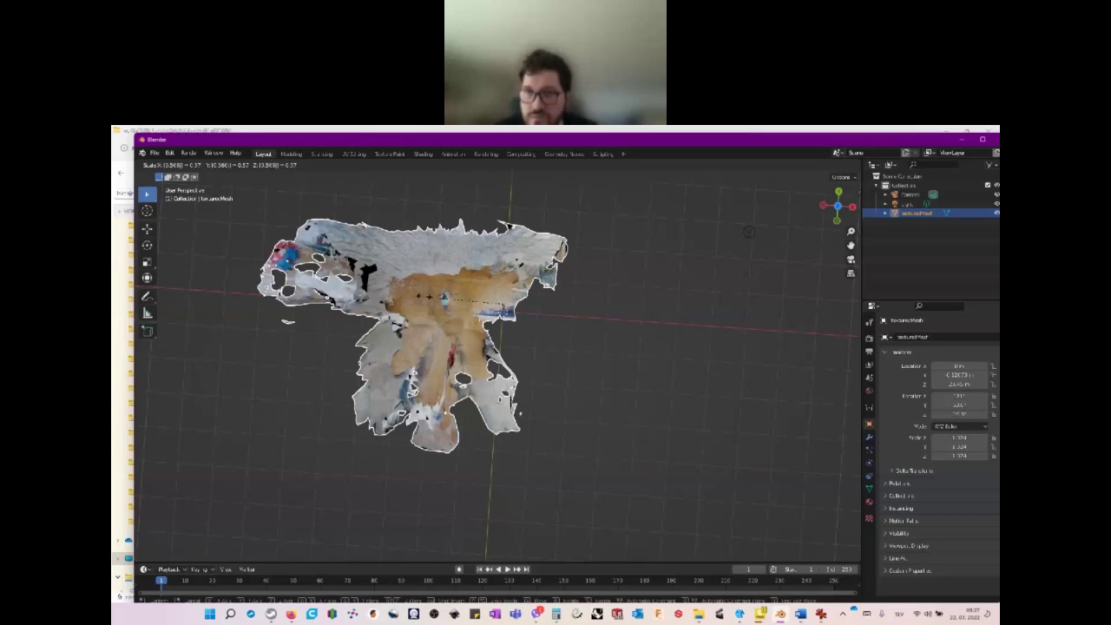
key("Return")
- Measure across the floor beside the person on the rescaled mesh and check the ruler from other angles
scroll(488, 274, "up", 5)
middle_click_drag(488, 274, 347, 295)
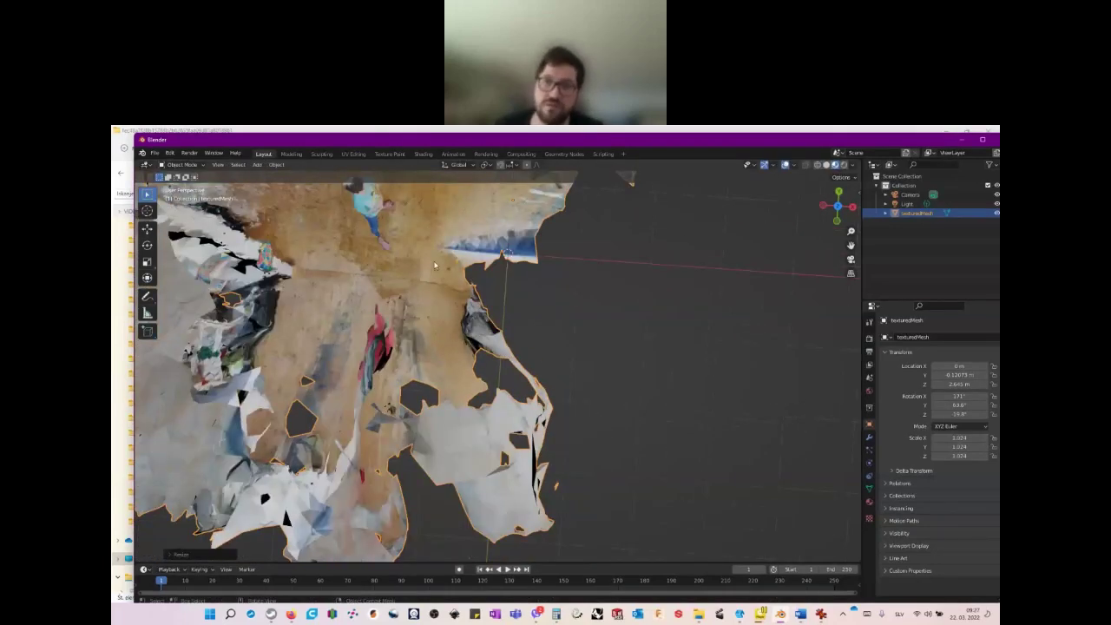
scroll(347, 295, "down", 4)
left_click(147, 312)
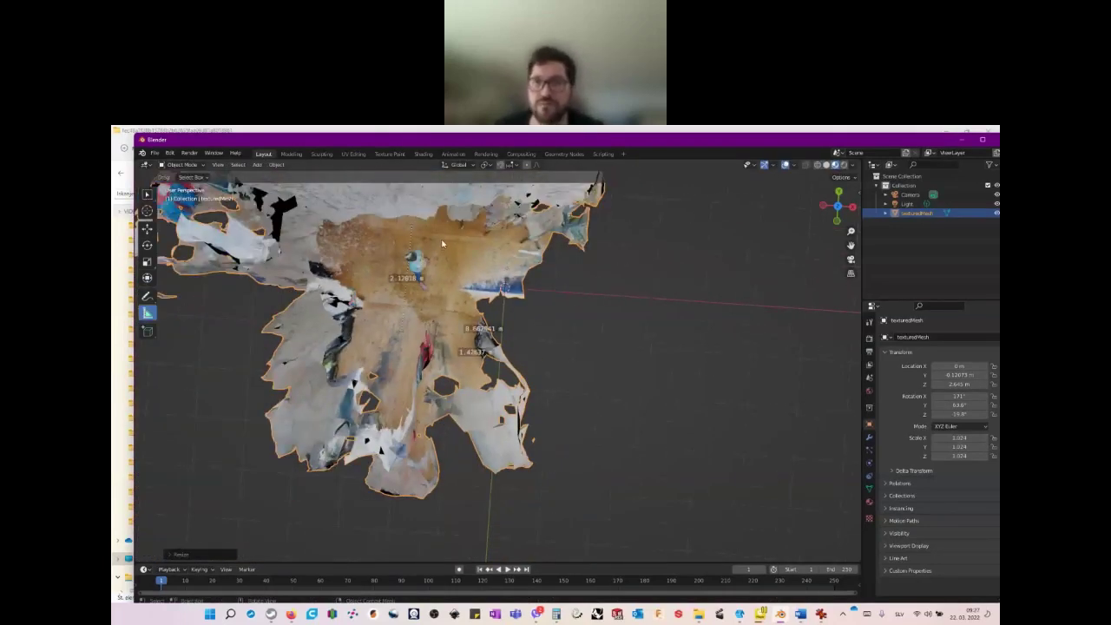
left_click_drag(444, 245, 440, 310)
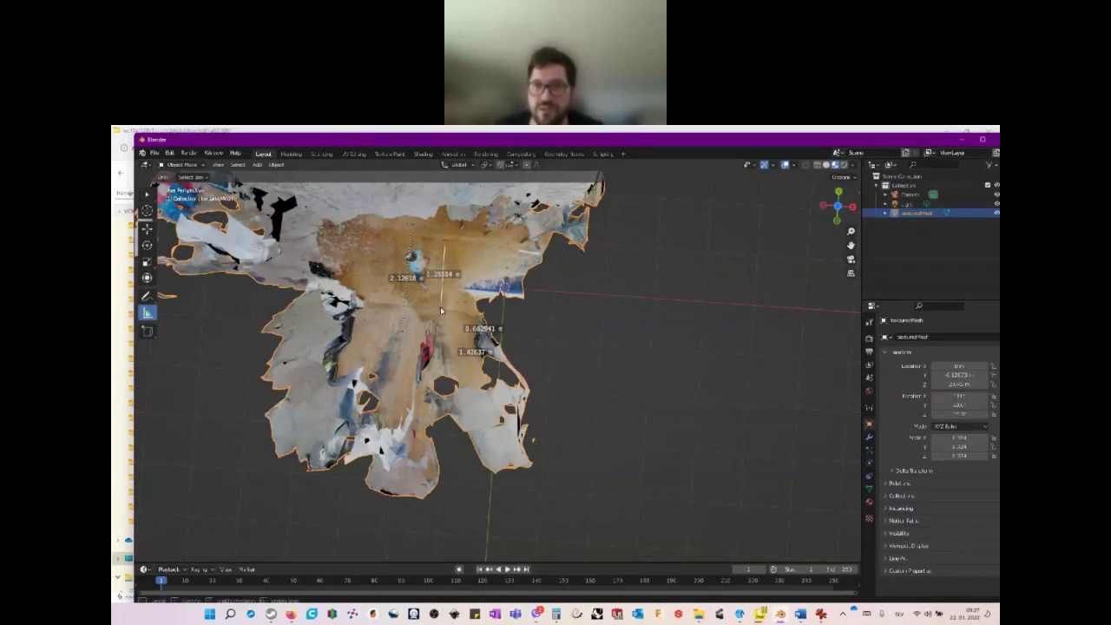
middle_click_drag(521, 338, 608, 227)
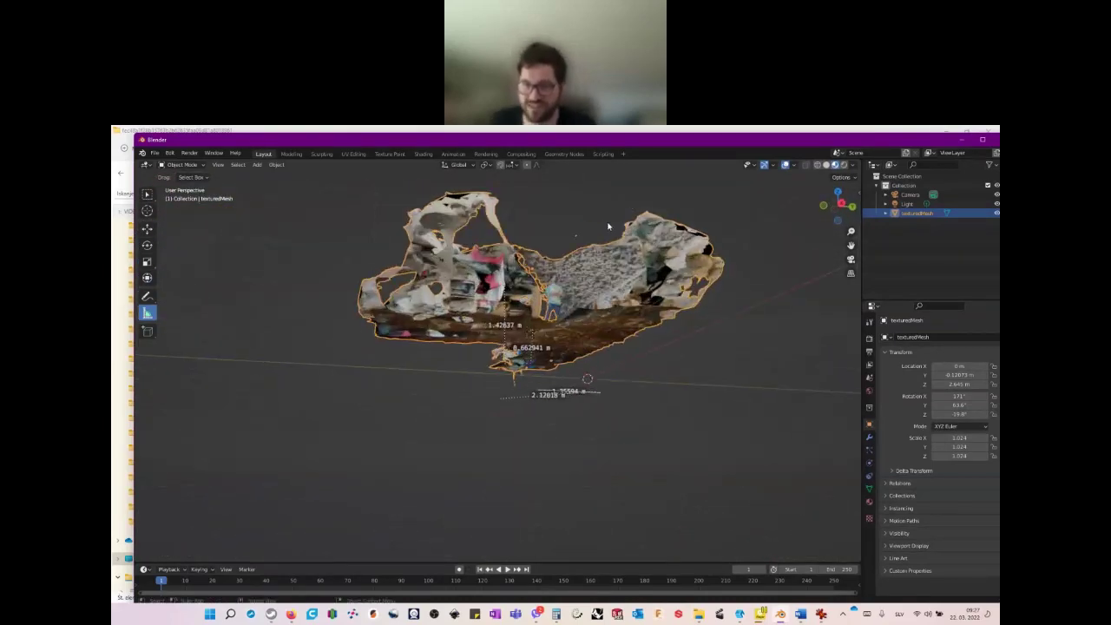
middle_click_drag(607, 226, 545, 296)
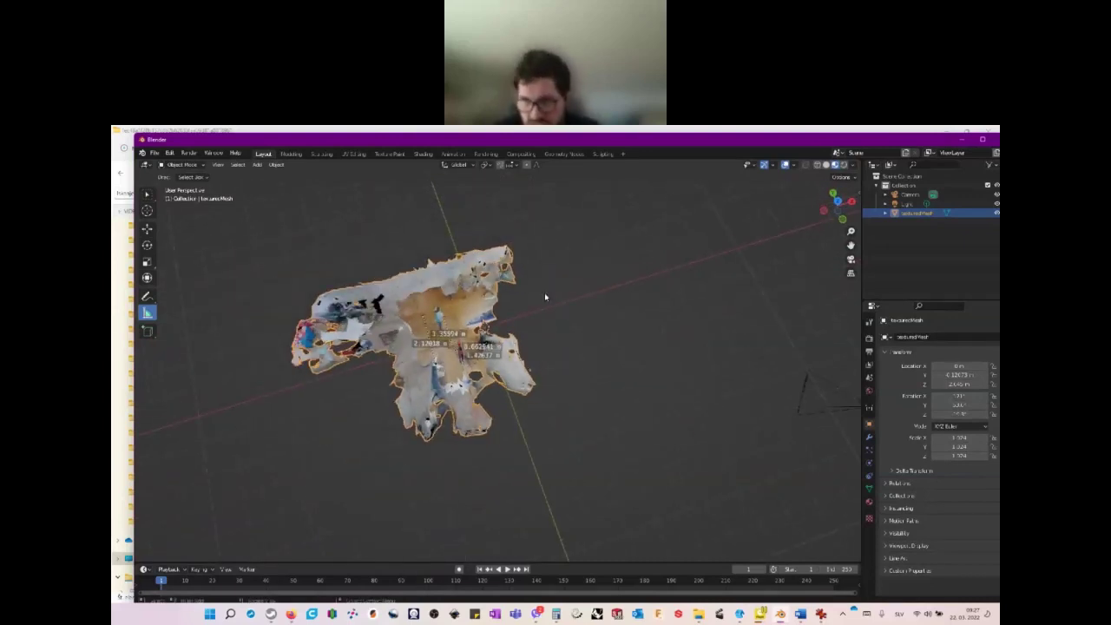
- Move the mesh in the front orthographic view about 1.27 m along X and 1.2 m down so its floor rests on the ground line
scroll(544, 296, "up", 4)
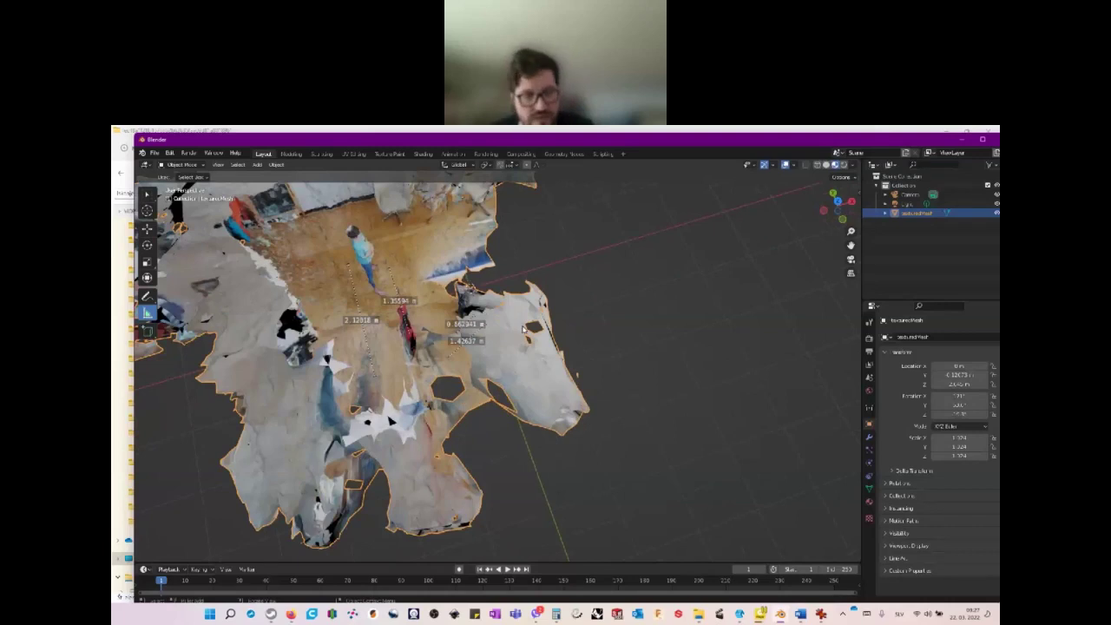
key("KP_1")
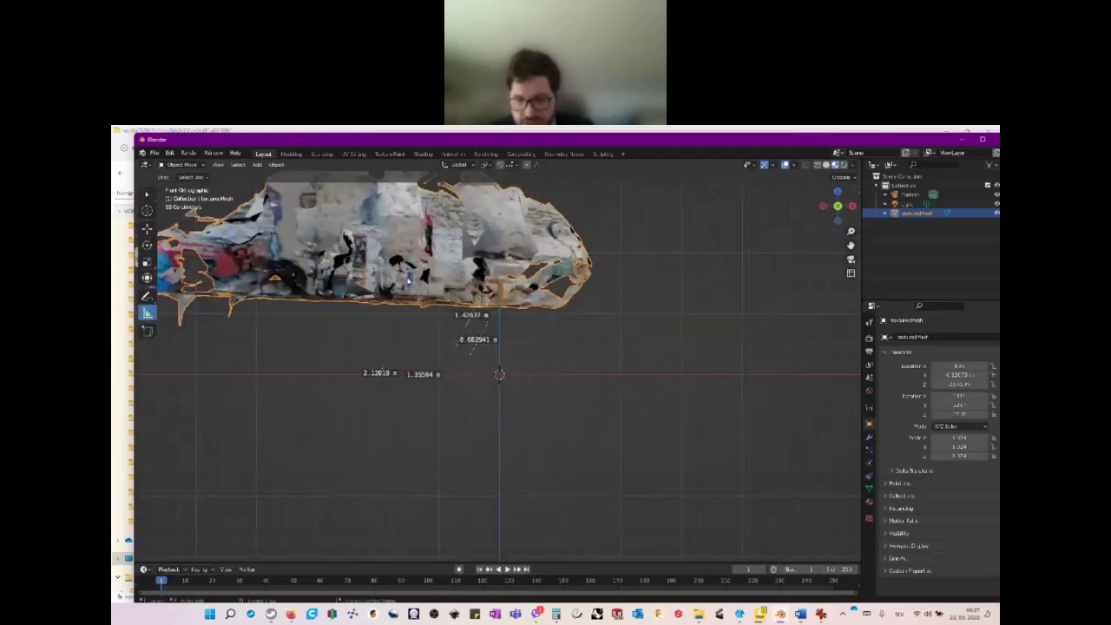
key("g")
left_click(487, 352)
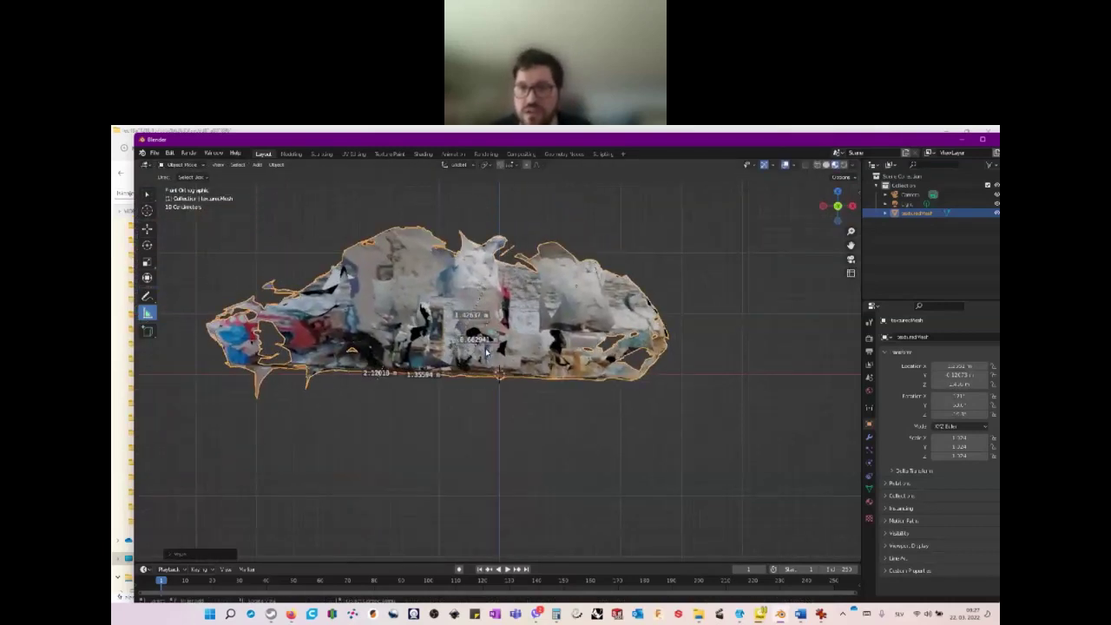
- Inspect the grounded mesh from several sides and measure across the floor beside the person in the top orthographic view
middle_click_drag(486, 352, 538, 357)
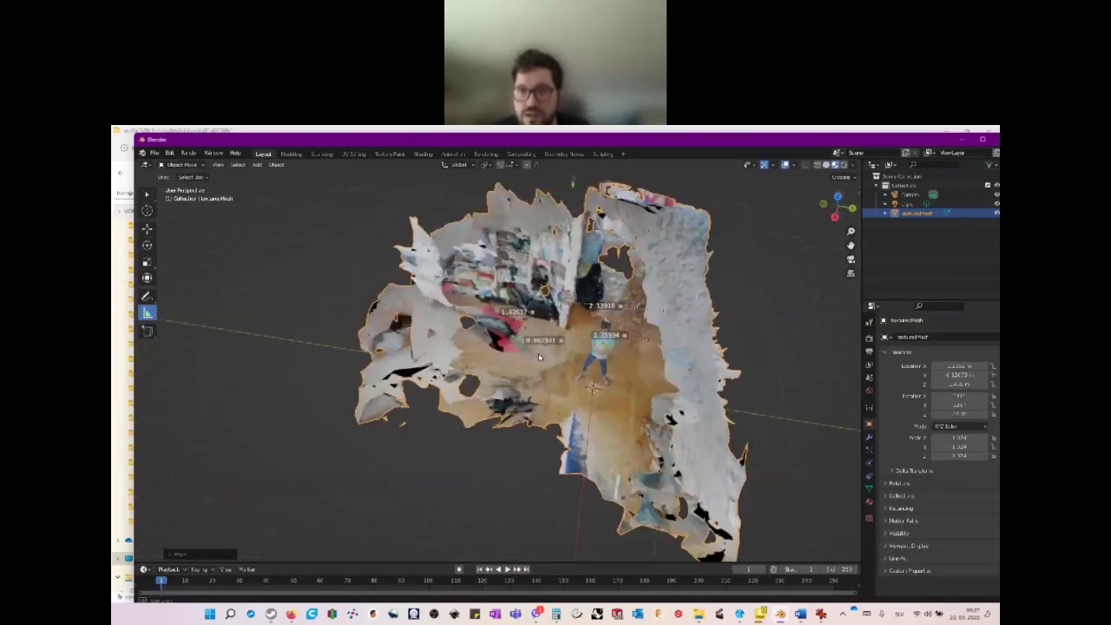
scroll(538, 356, "up", 3)
scroll(659, 402, "down", 1)
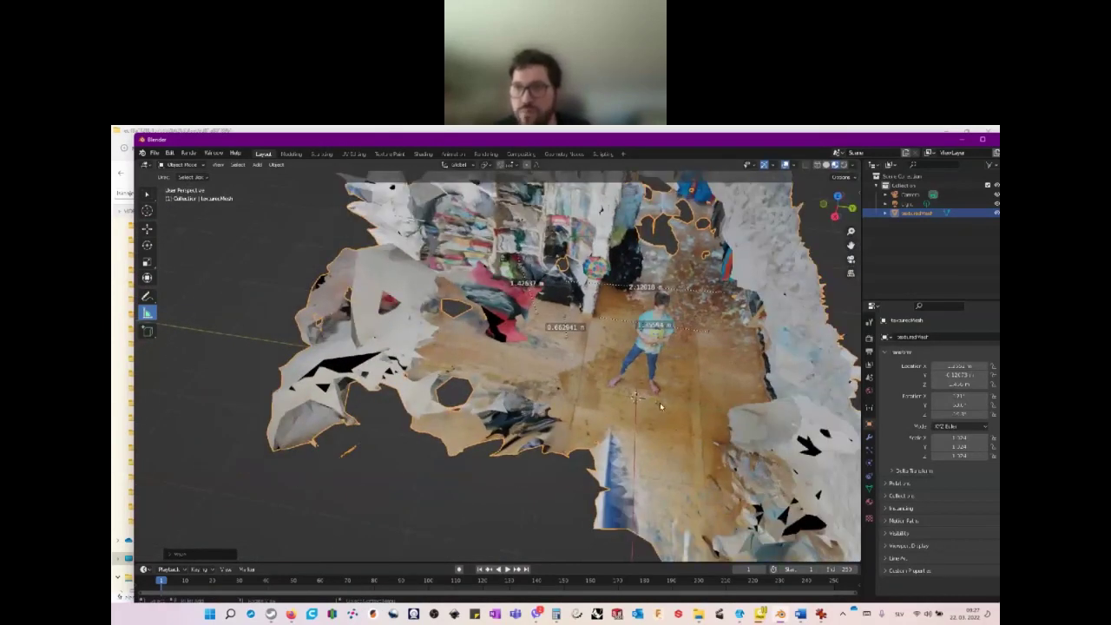
middle_click_drag(498, 399, 533, 345)
middle_click_drag(605, 349, 630, 483)
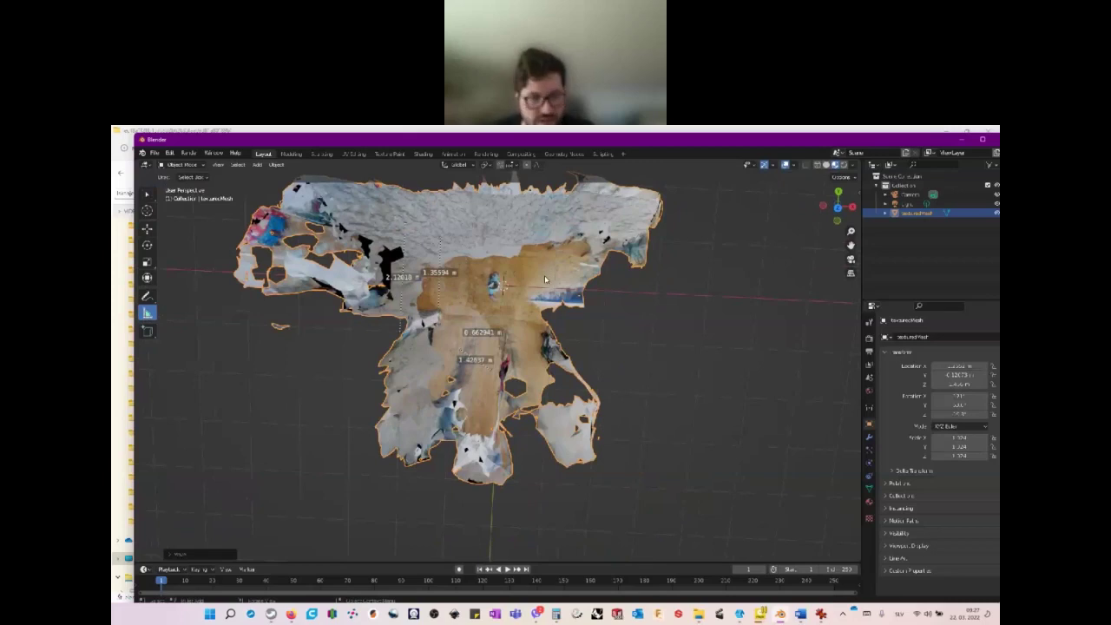
key("KP_3")
key("ctrl+KP_3")
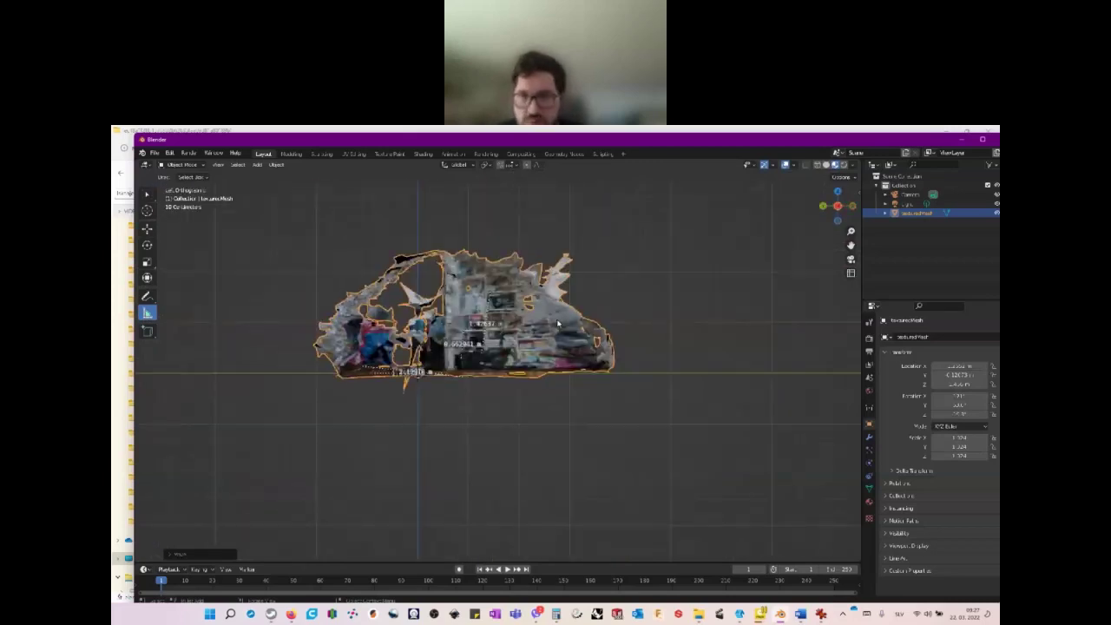
key("KP_8")
key("KP_4")
key("KP_7")
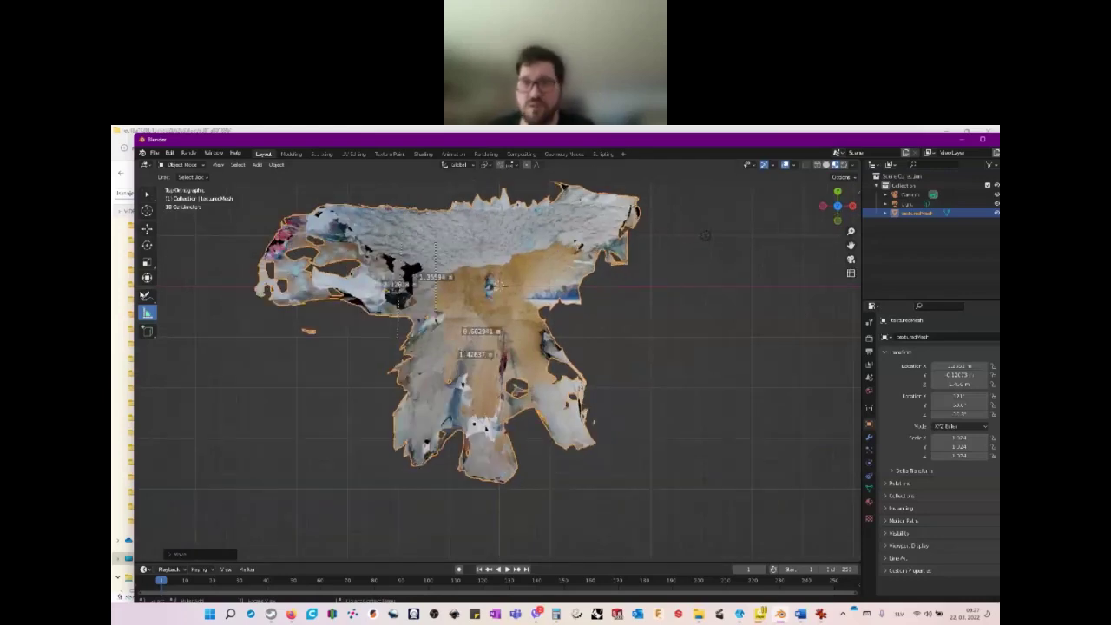
left_click_drag(522, 256, 521, 323)
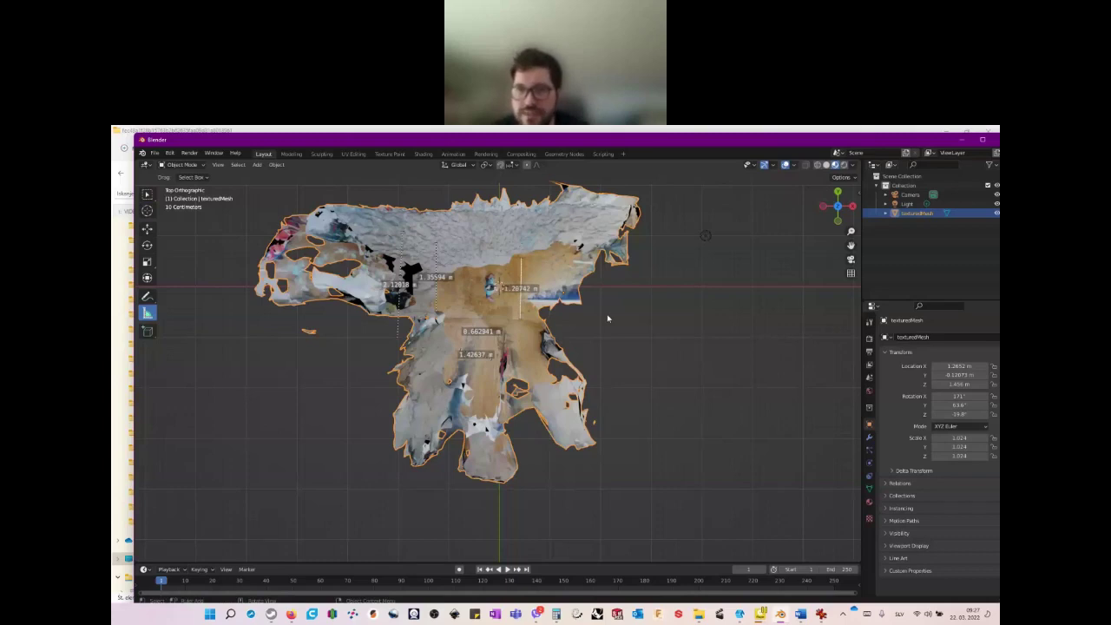
middle_click_drag(566, 318, 614, 334)
middle_click_drag(545, 354, 506, 415)
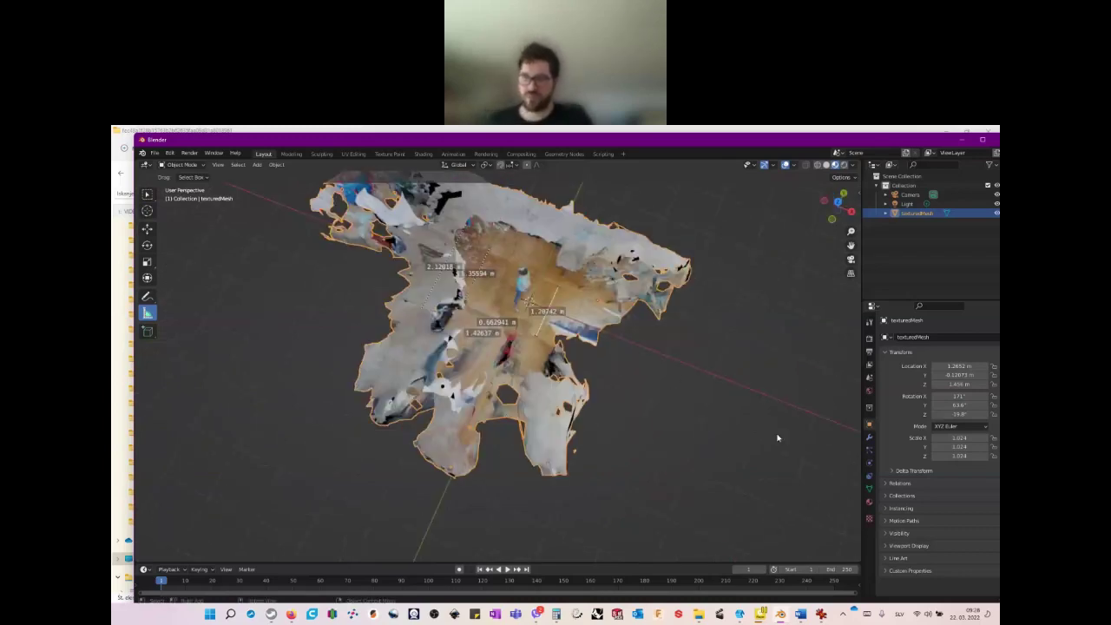
- Show the textured mesh in solid shading from the top, enter Edit Mode with nothing selected and turn on X-ray
left_click(825, 164)
mouse_move(642, 422)
middle_mouse_down()
mouse_move(596, 366)
mouse_move(646, 425)
middle_mouse_up()
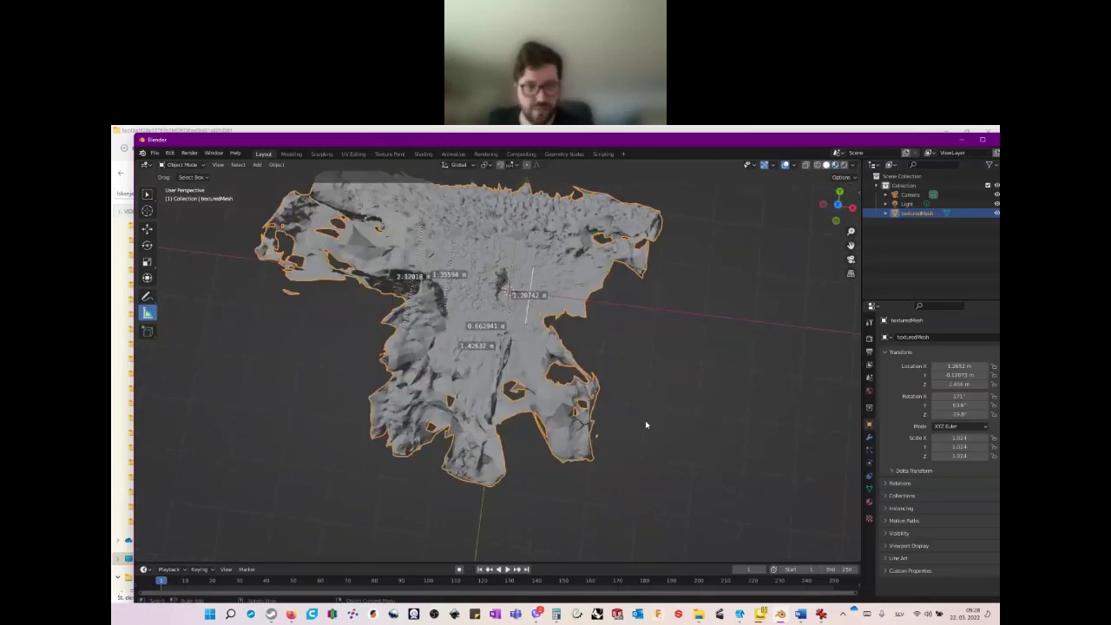
key("KP_7")
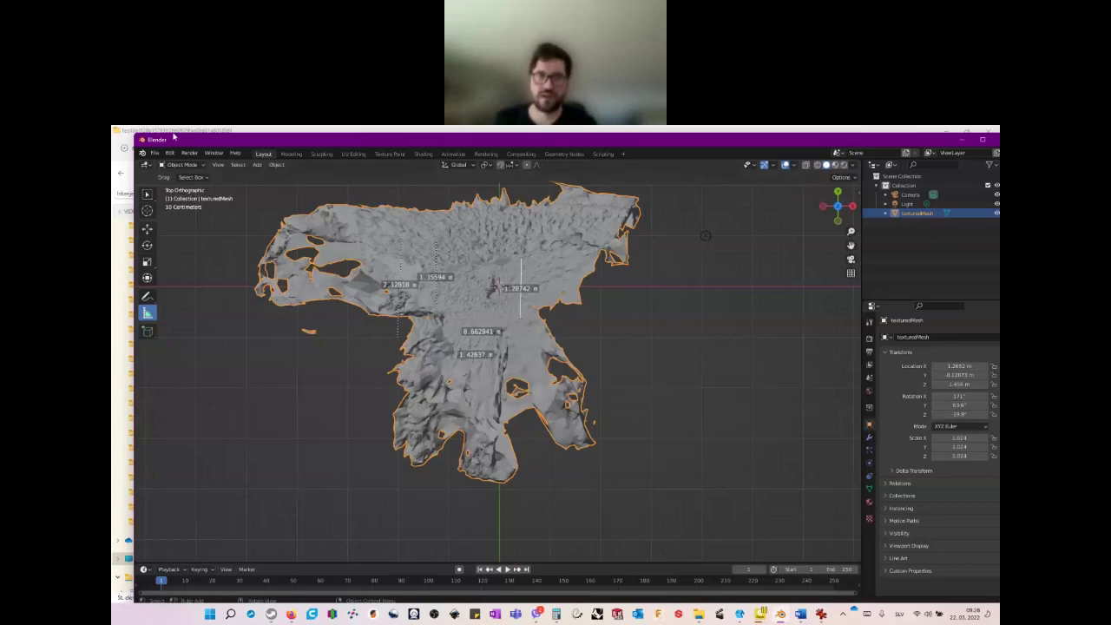
left_click(201, 165)
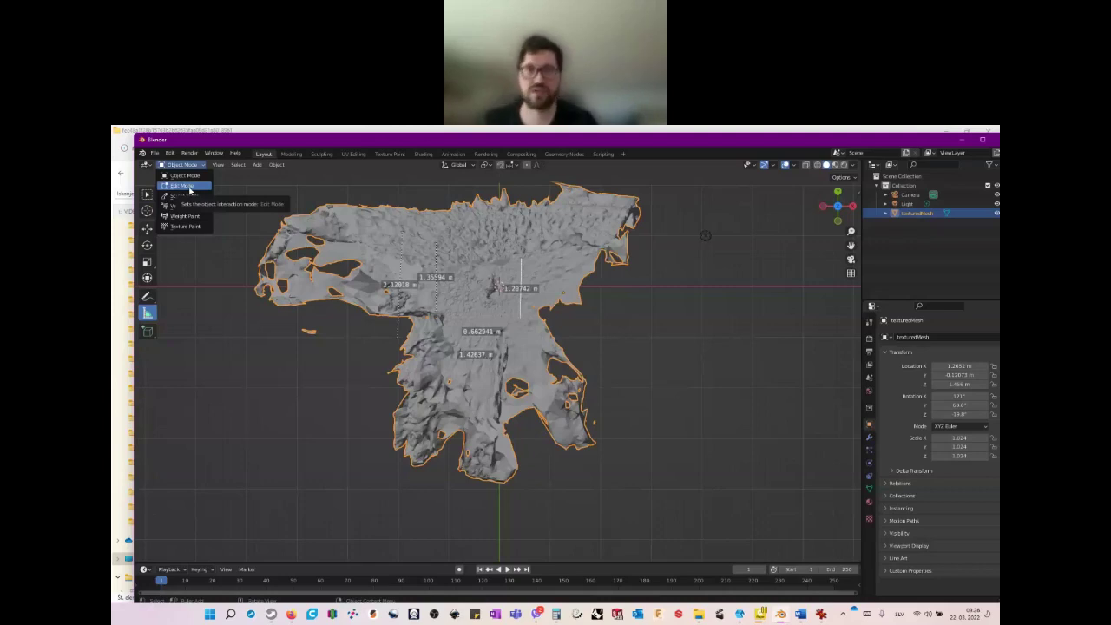
left_click(184, 185)
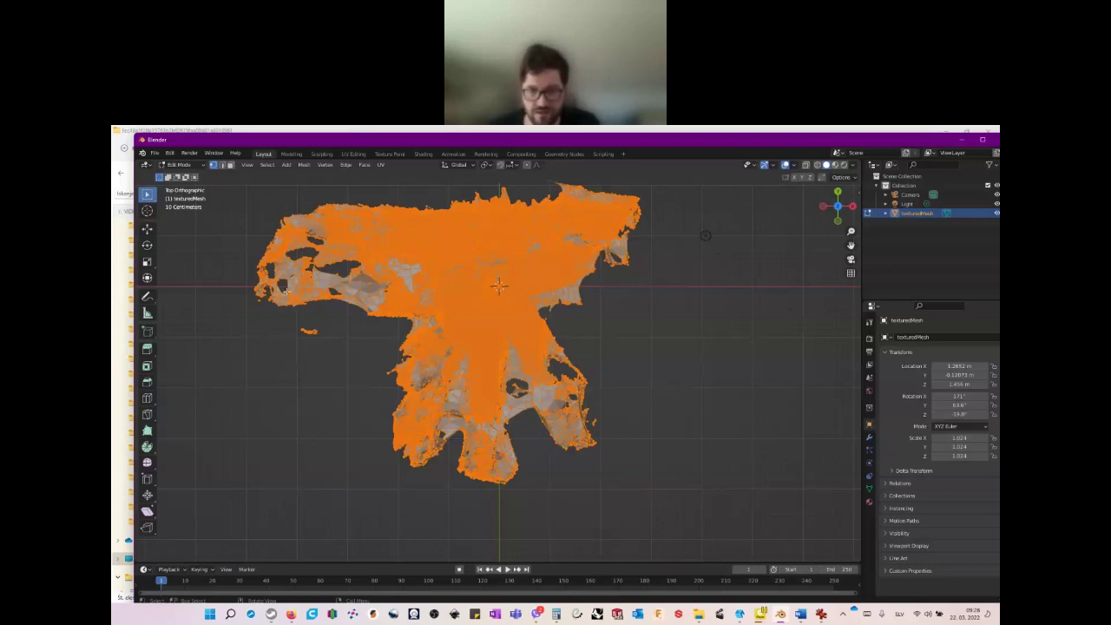
key("alt+a")
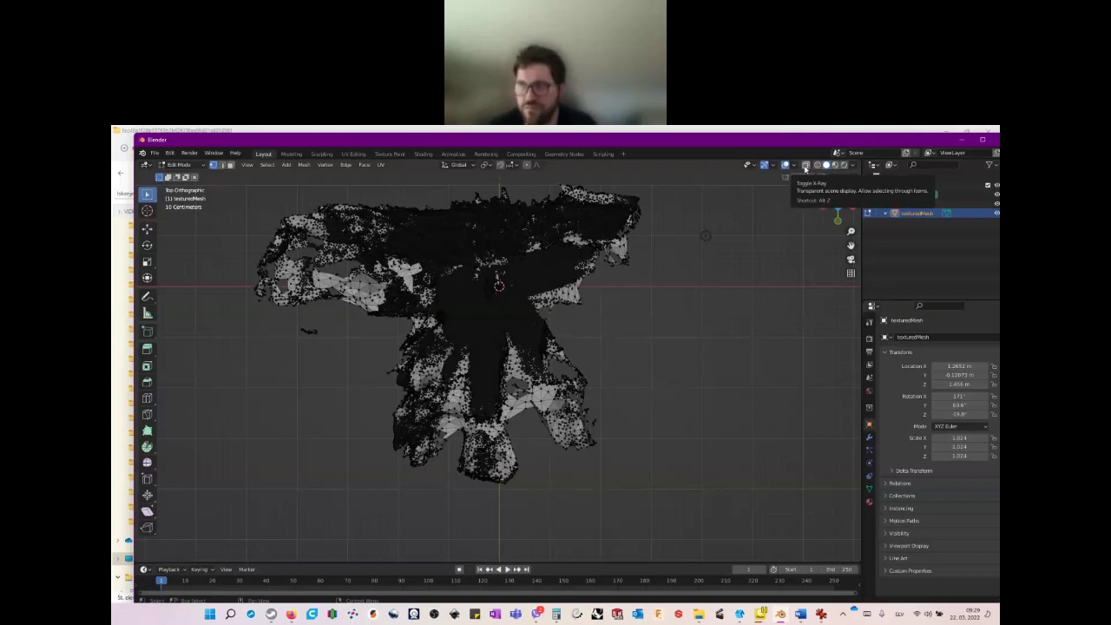
left_click(804, 167)
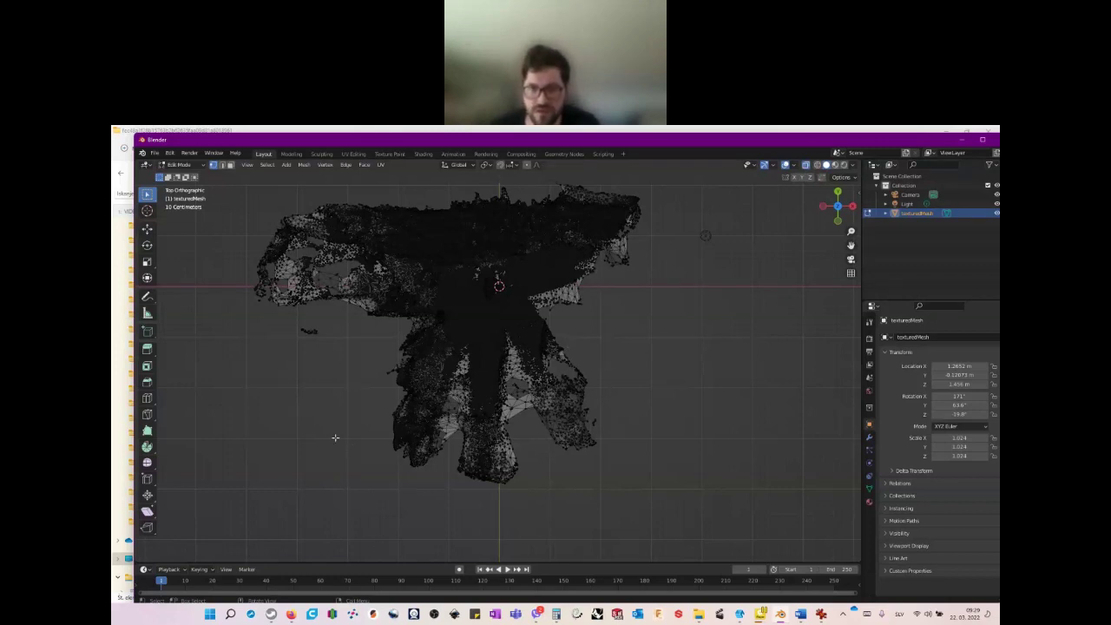
- Delete all mesh vertices on the negative X side of the person up to just beside the body
key("b")
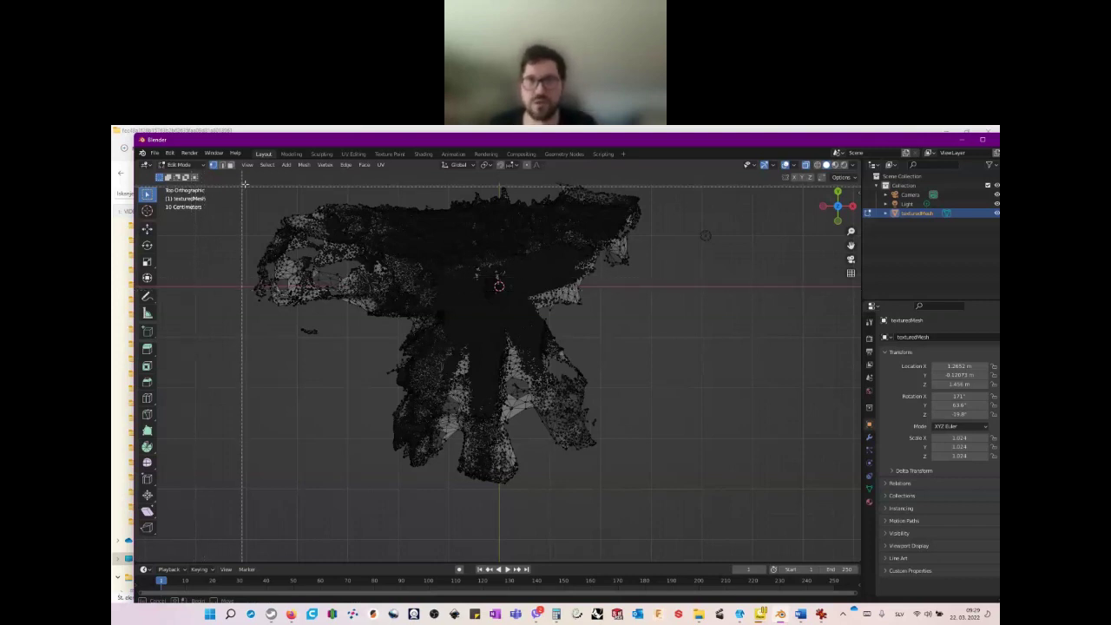
left_click_drag(241, 184, 462, 501)
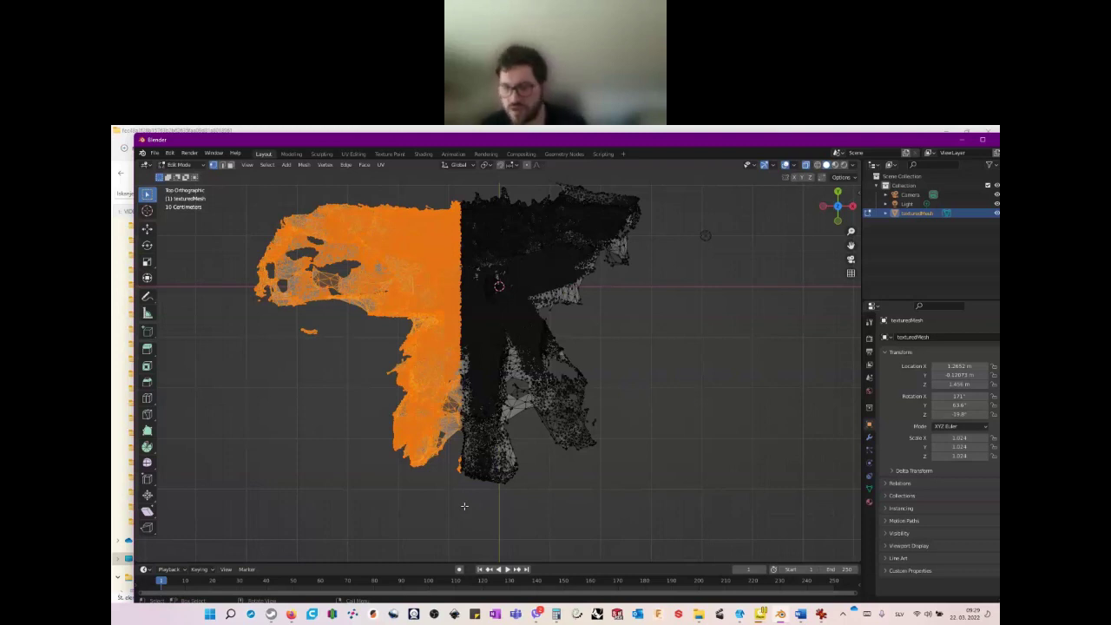
key("x")
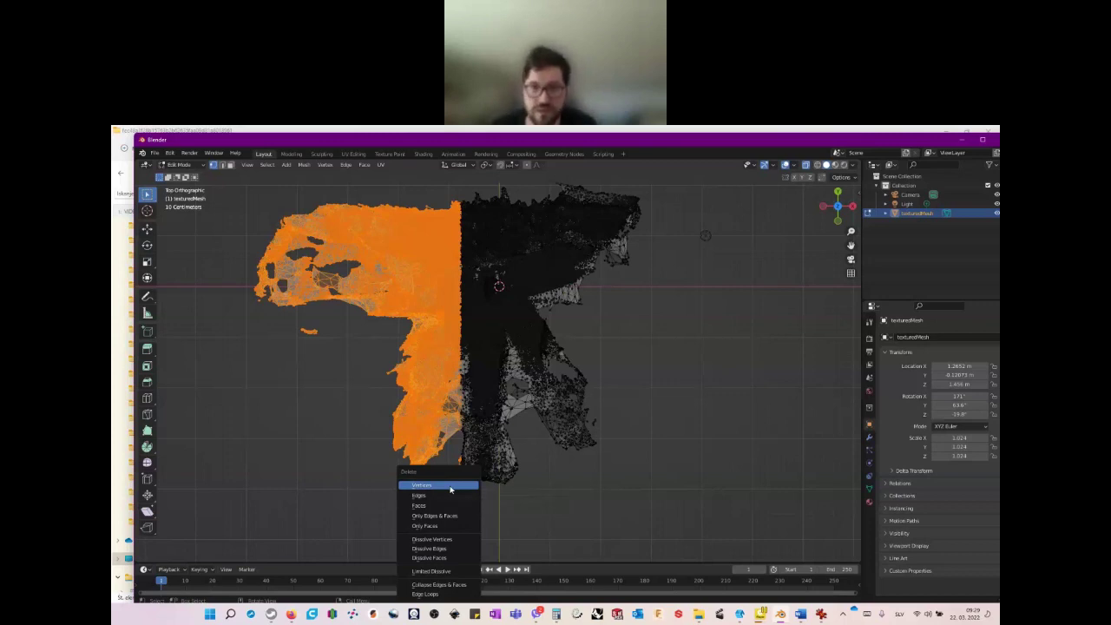
left_click(449, 487)
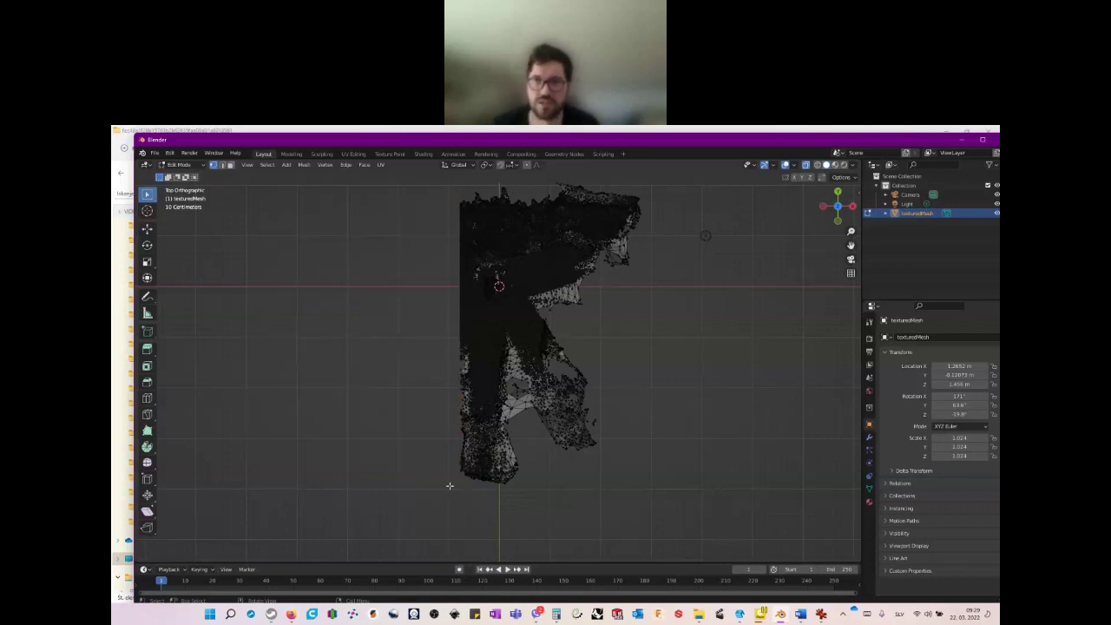
- Delete all mesh vertices on the positive X side of the person, keeping only a narrow strip along Y
scroll(596, 382, "down", 1)
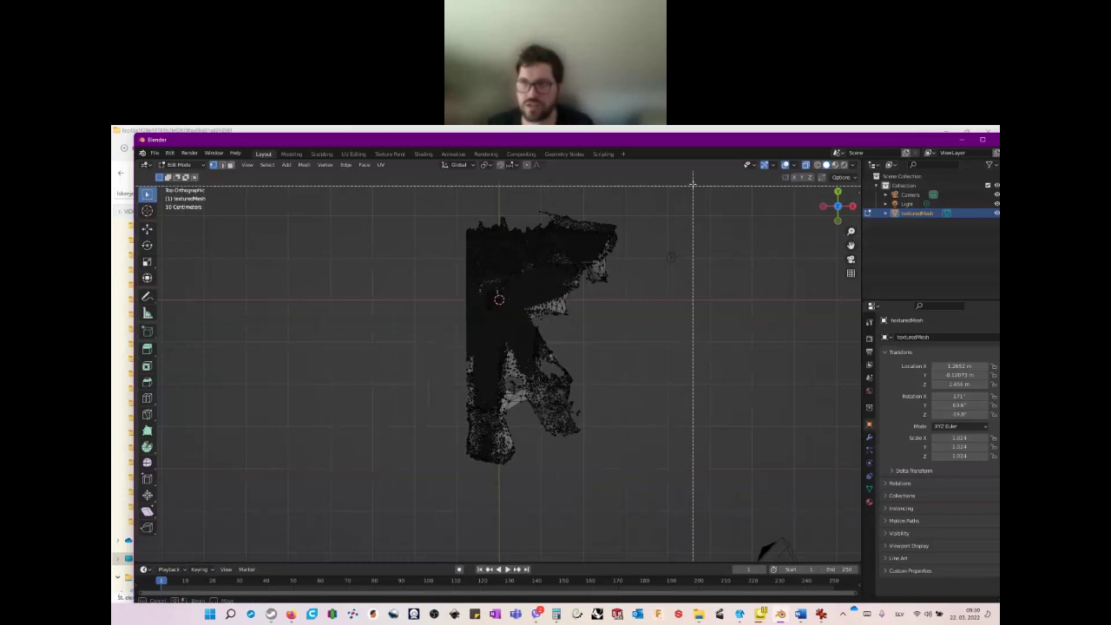
left_click_drag(689, 192, 521, 466)
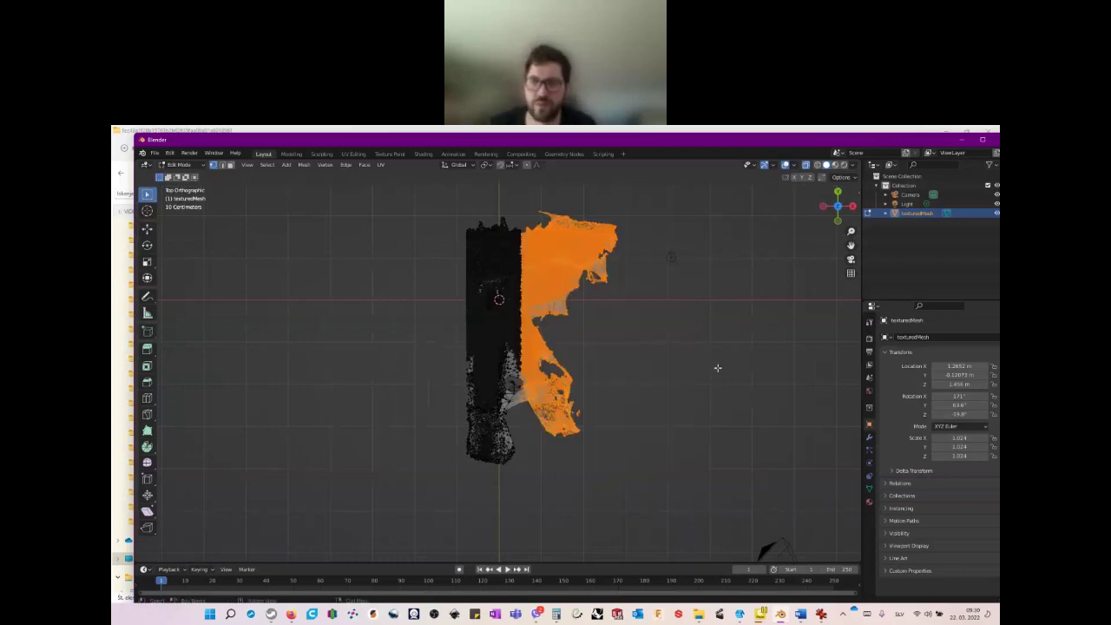
key("x")
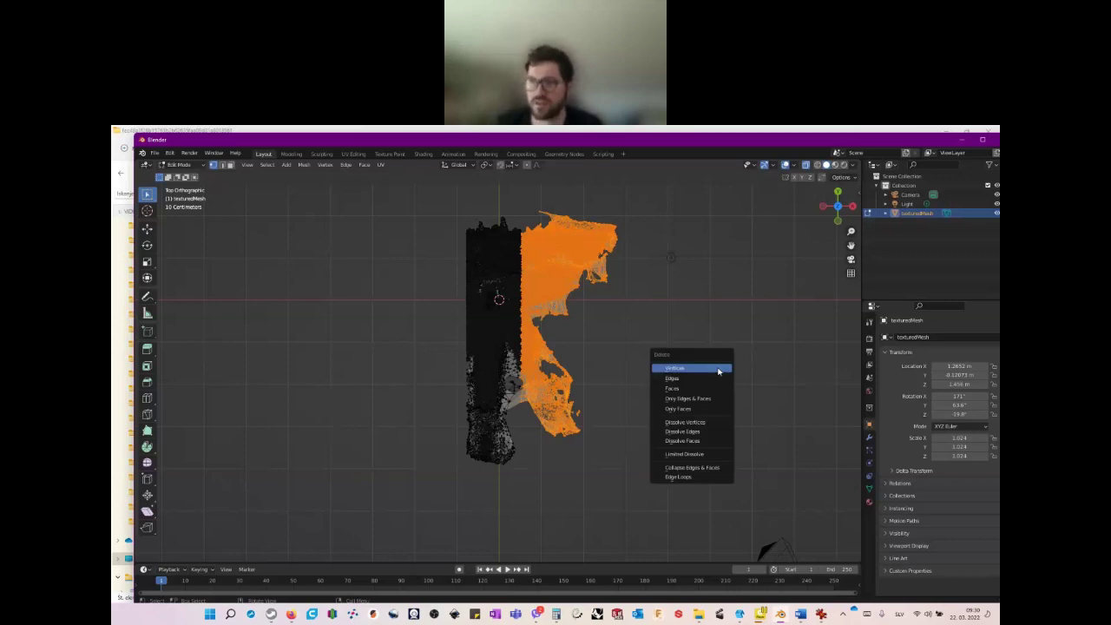
left_click(702, 368)
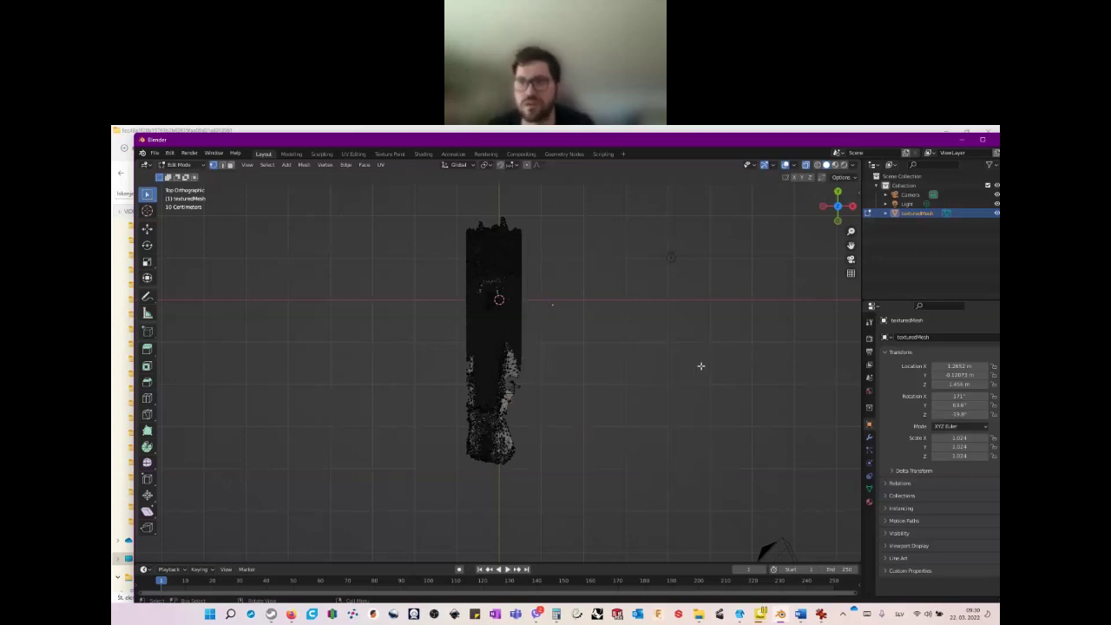
- From a side perspective, delete the strip's vertices on the negative Y side of the person, including the surrounding background
middle_click_drag(500, 484, 615, 390)
scroll(407, 329, "down", 1)
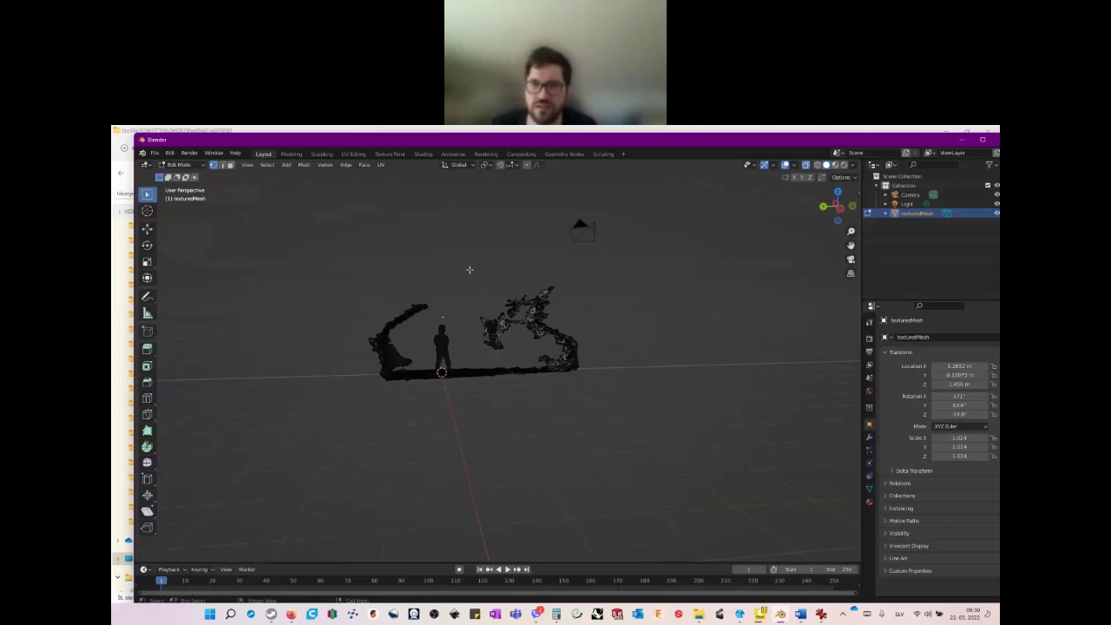
left_click_drag(463, 265, 621, 423)
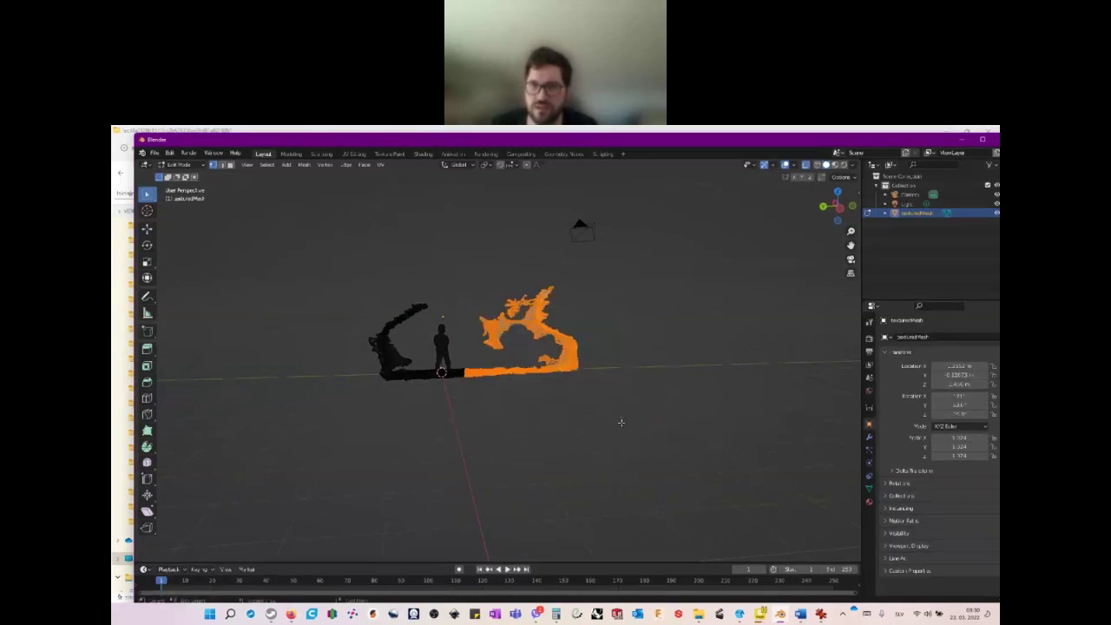
key("x")
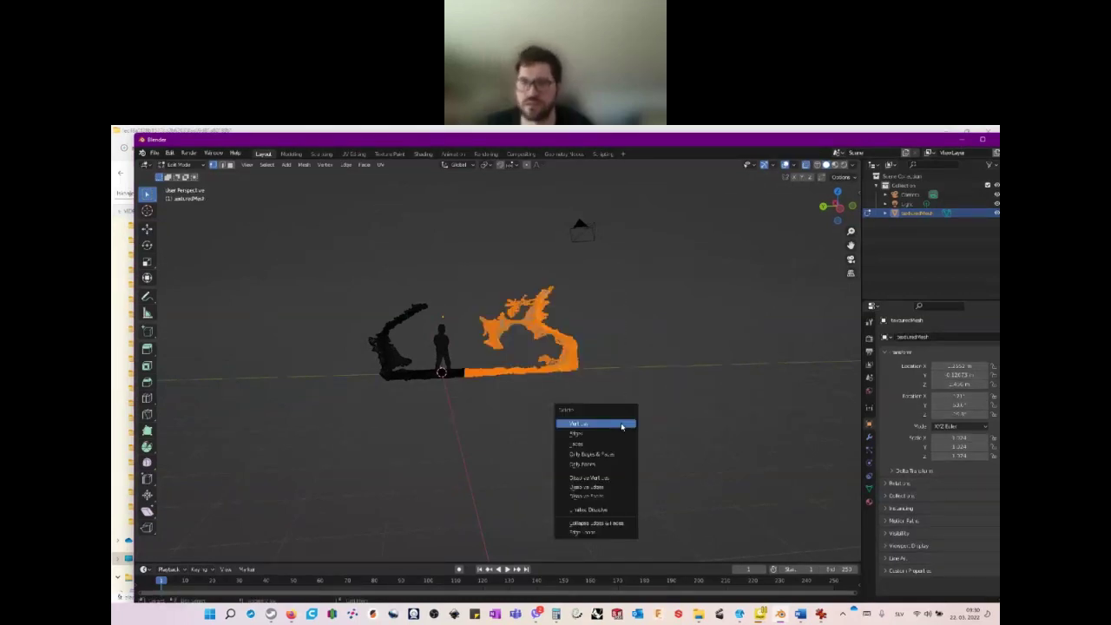
left_click(622, 425)
- Delete the remaining background vertices on the positive Y side of the person and return to Object Mode
left_click_drag(339, 278, 429, 418)
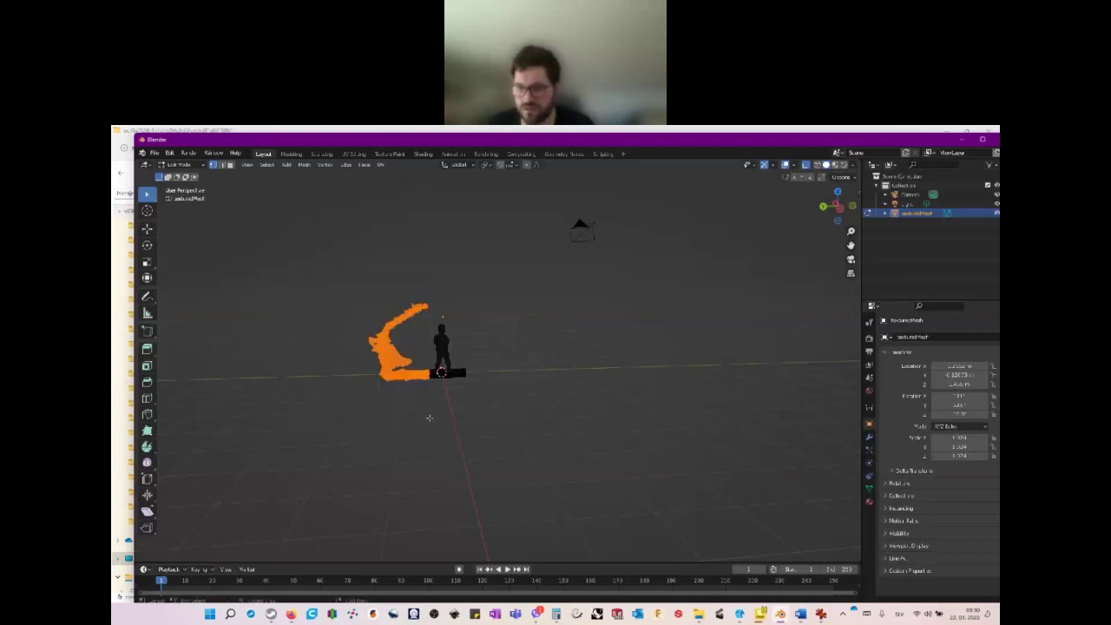
key("x")
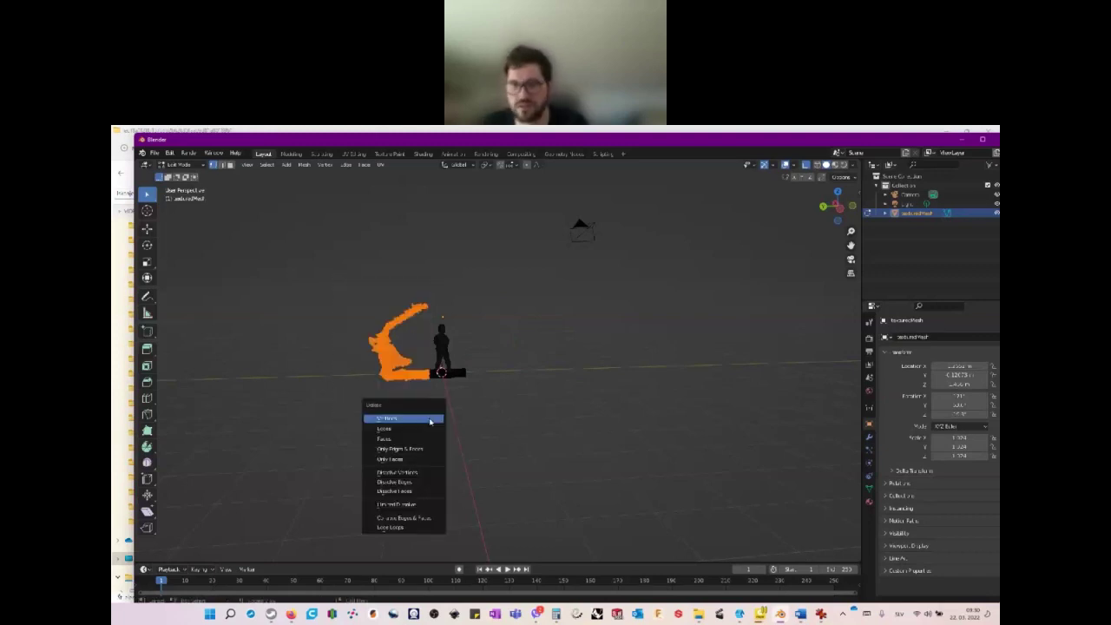
left_click(429, 419)
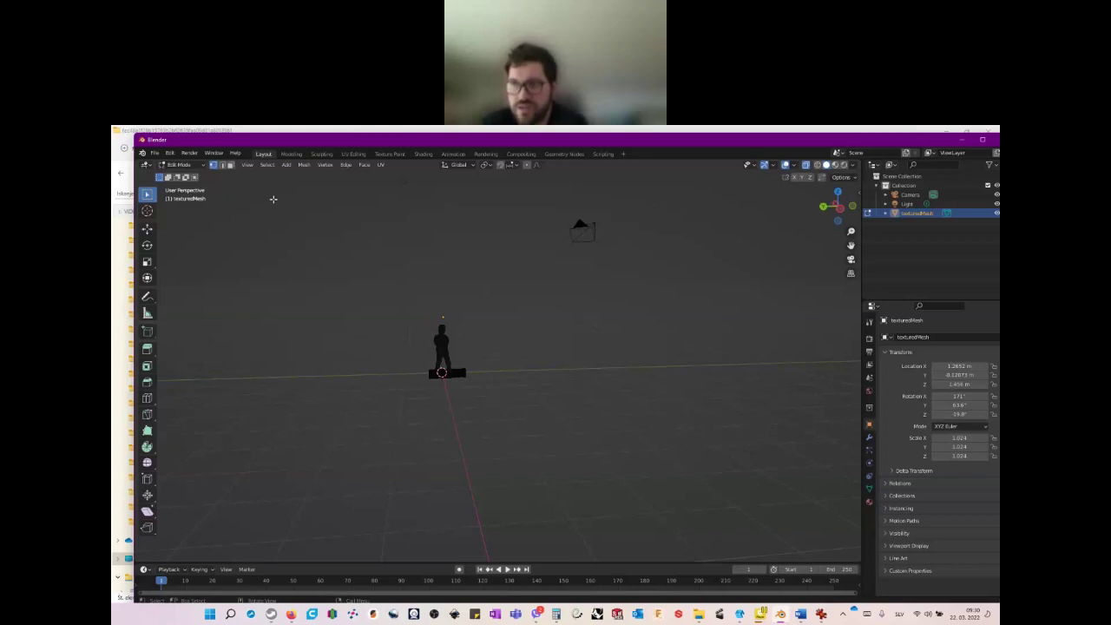
left_click(198, 165)
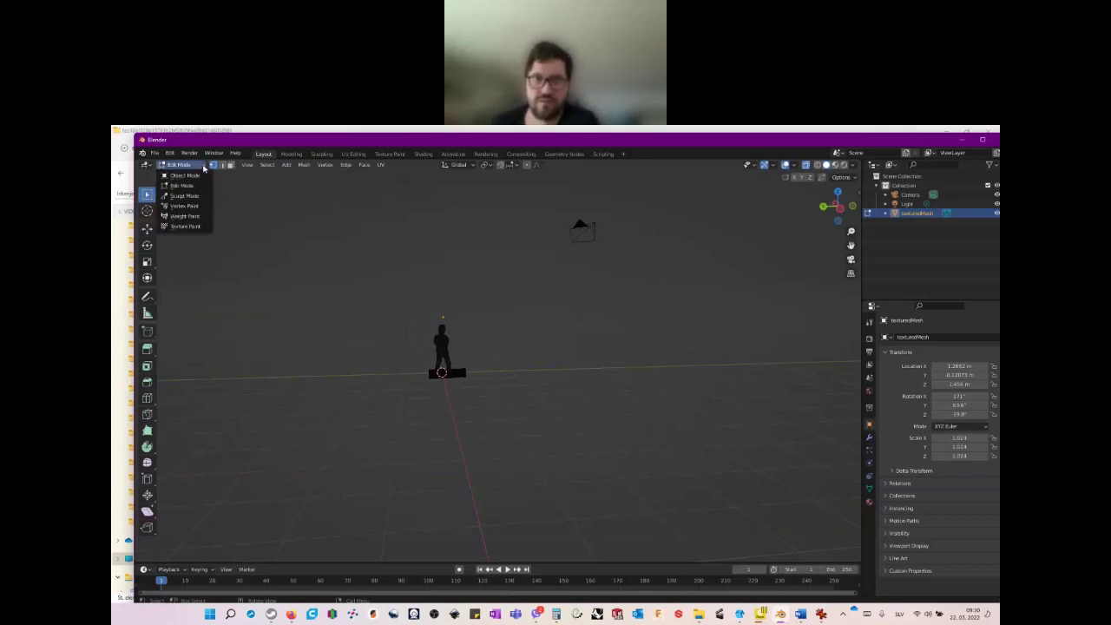
left_click(198, 177)
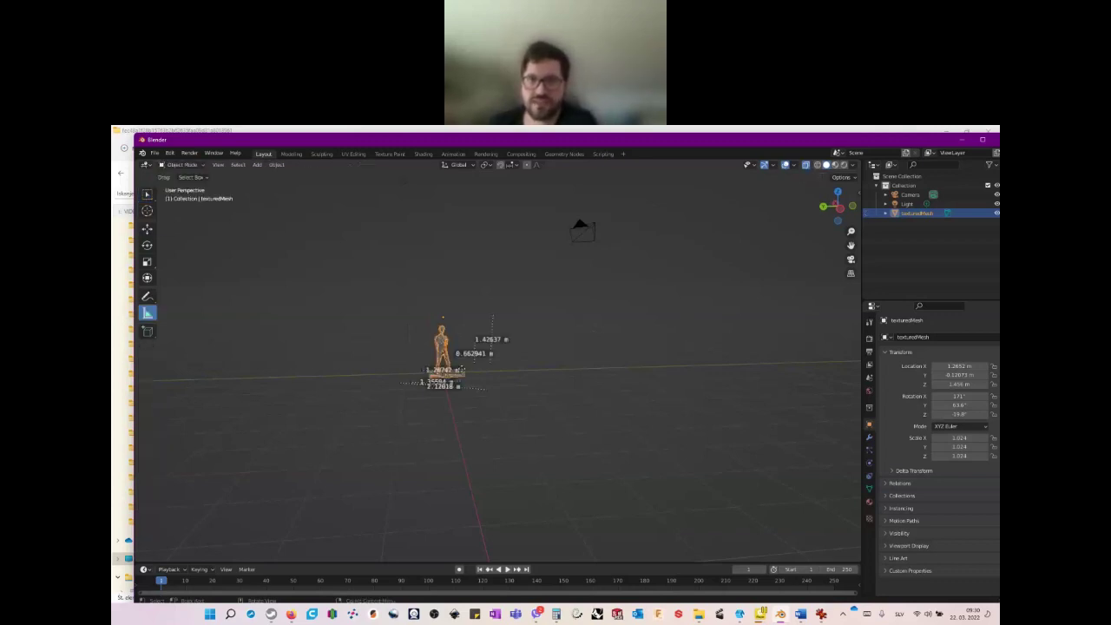
- Examine the cropped figure on its floor patch from several sides and switch from Measure to the Select Box tool
middle_click_drag(426, 432, 556, 358)
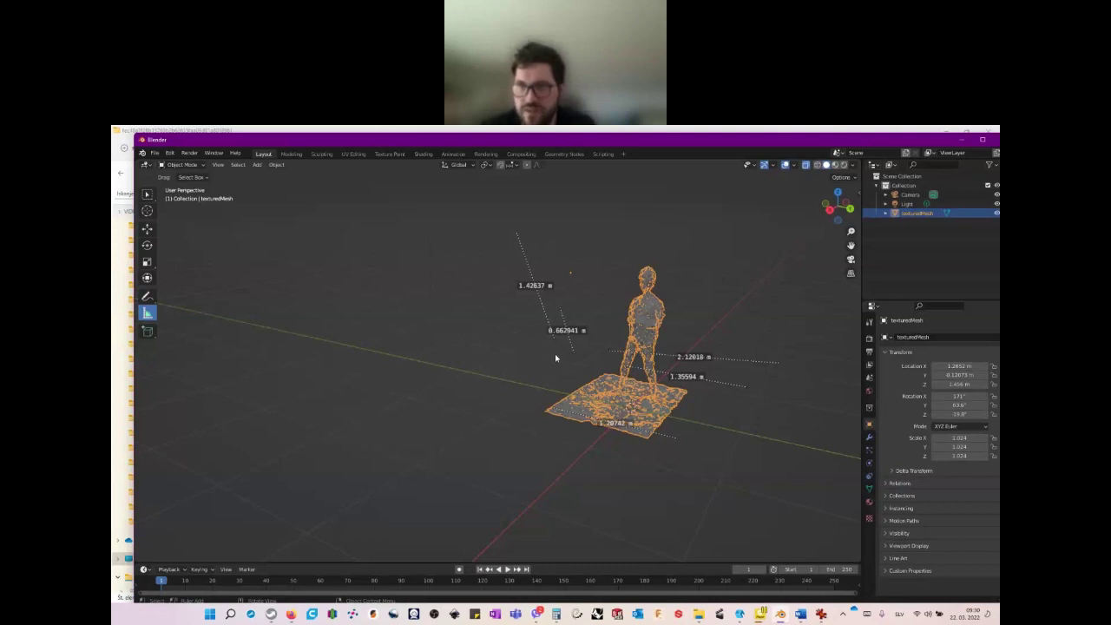
scroll(728, 302, "up", 2)
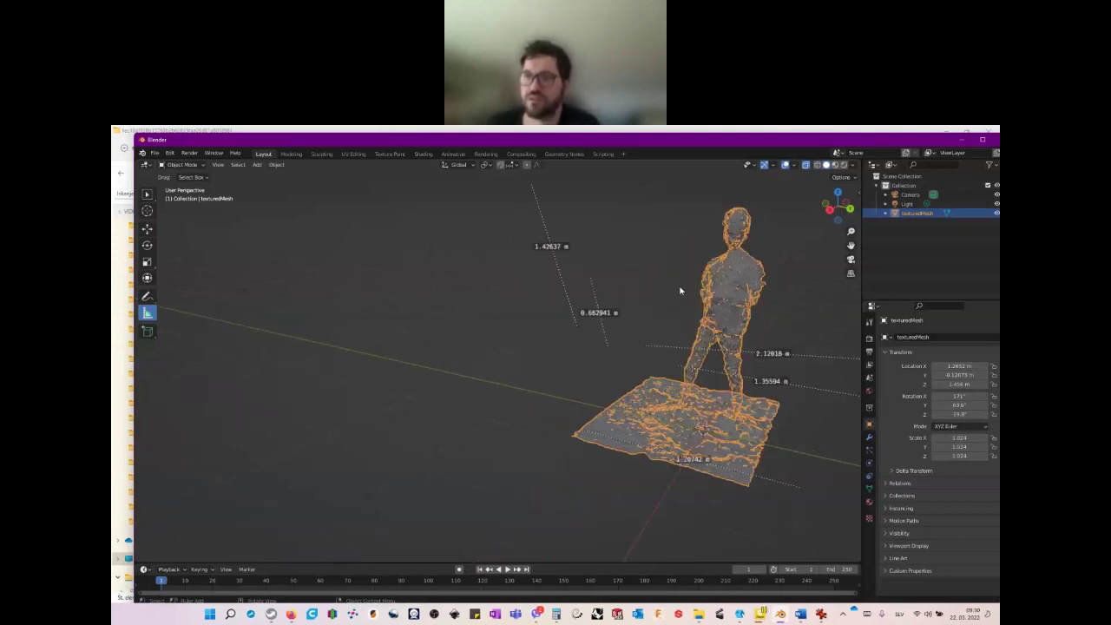
middle_click_drag(635, 281, 513, 358)
middle_click_drag(588, 361, 539, 346)
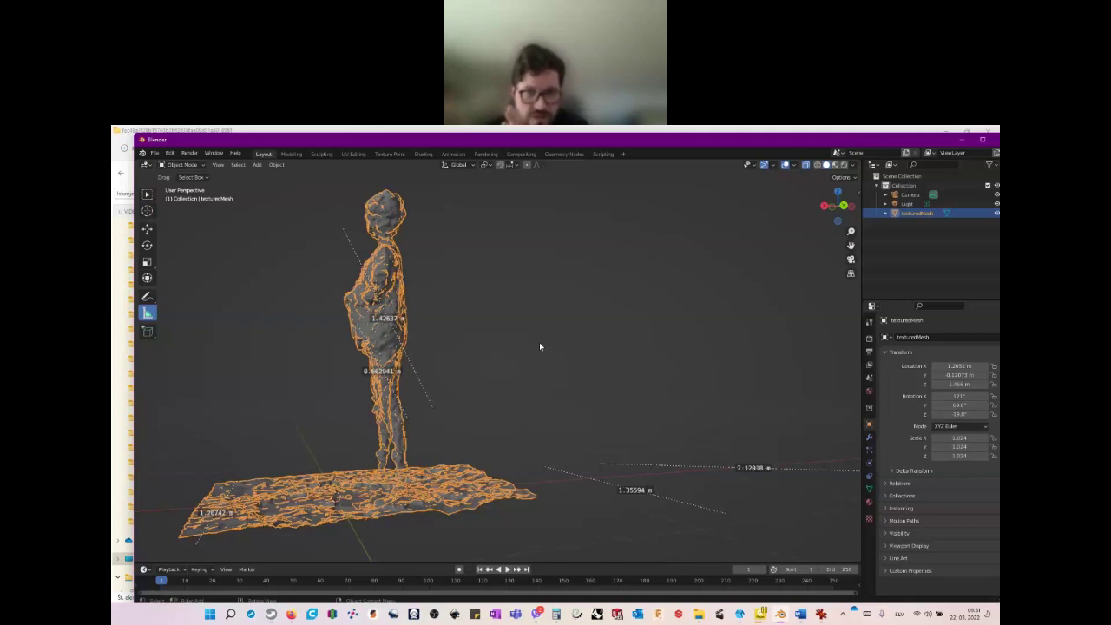
left_click_drag(315, 384, 292, 414)
left_click(147, 195)
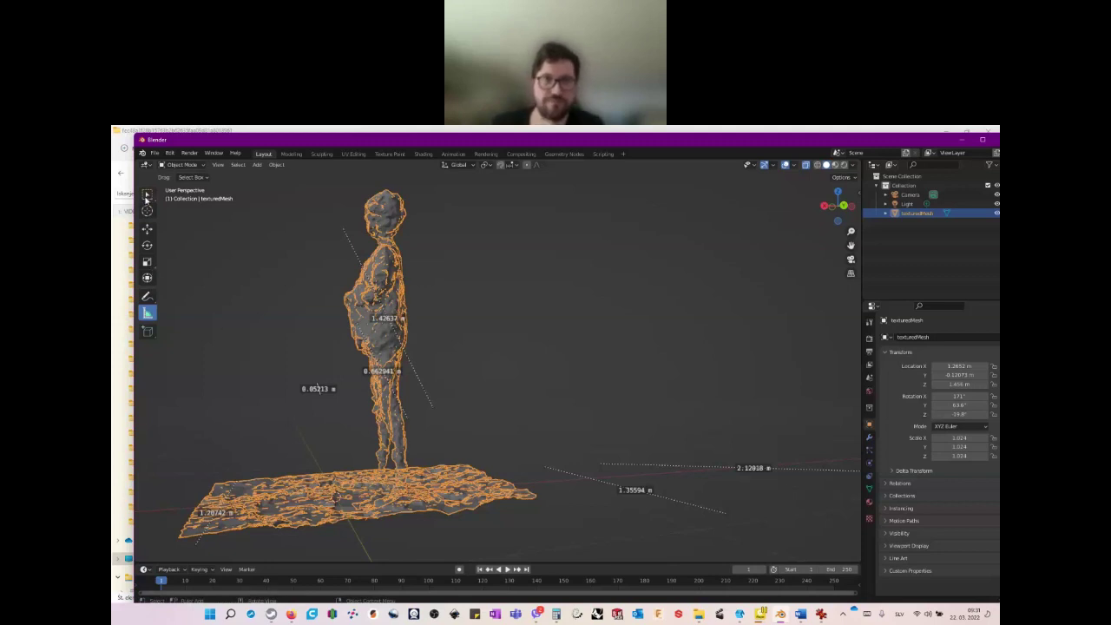
- Examine the cropped figure and floor patch from several sides, first in solid shading and also textured in Material Preview
middle_click_drag(310, 434, 426, 433)
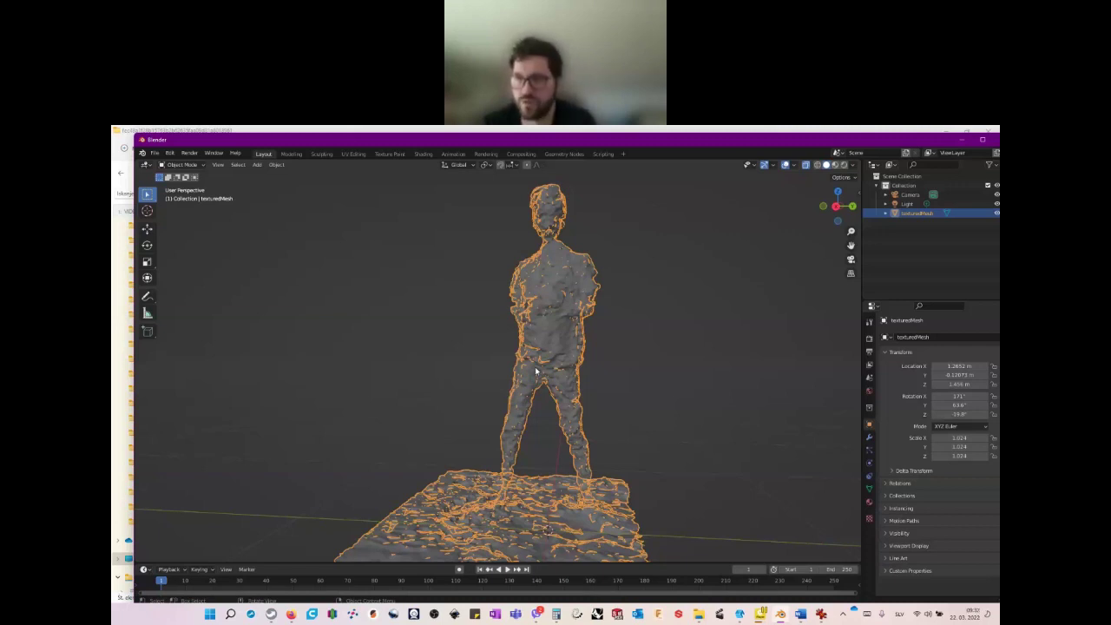
scroll(481, 347, "down", 3)
middle_click_drag(480, 347, 445, 389)
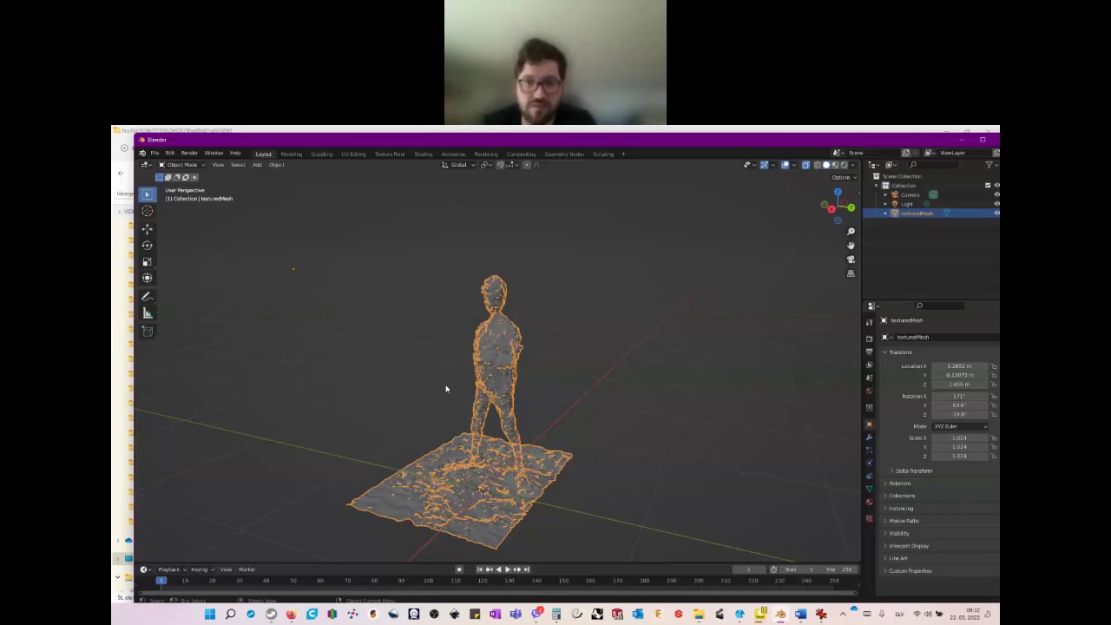
middle_click_drag(545, 411, 574, 378)
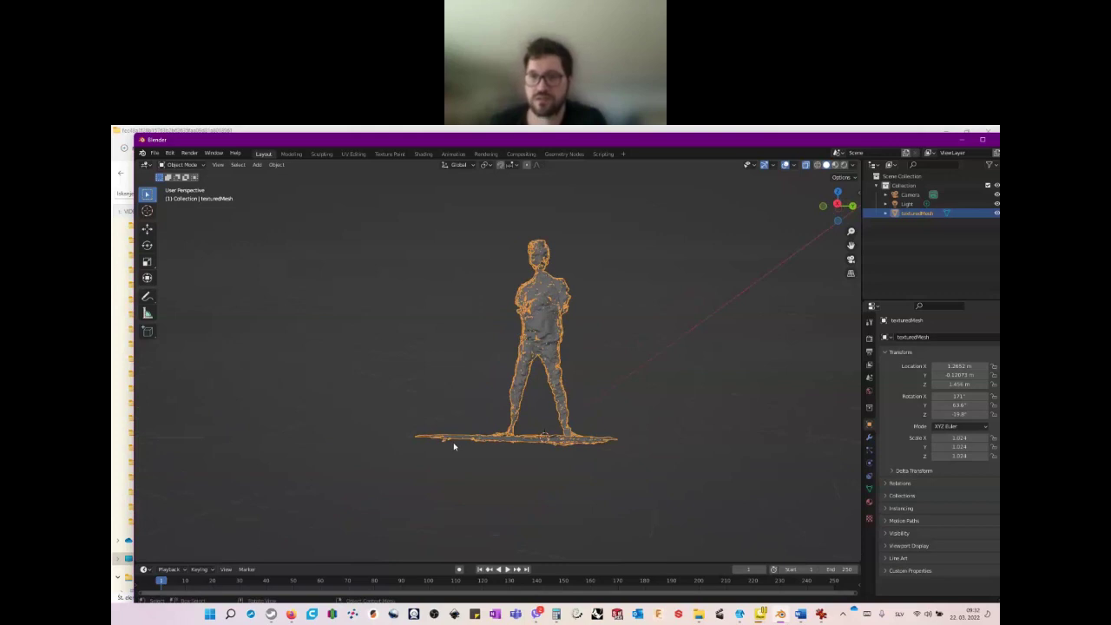
middle_click_drag(605, 459, 545, 486)
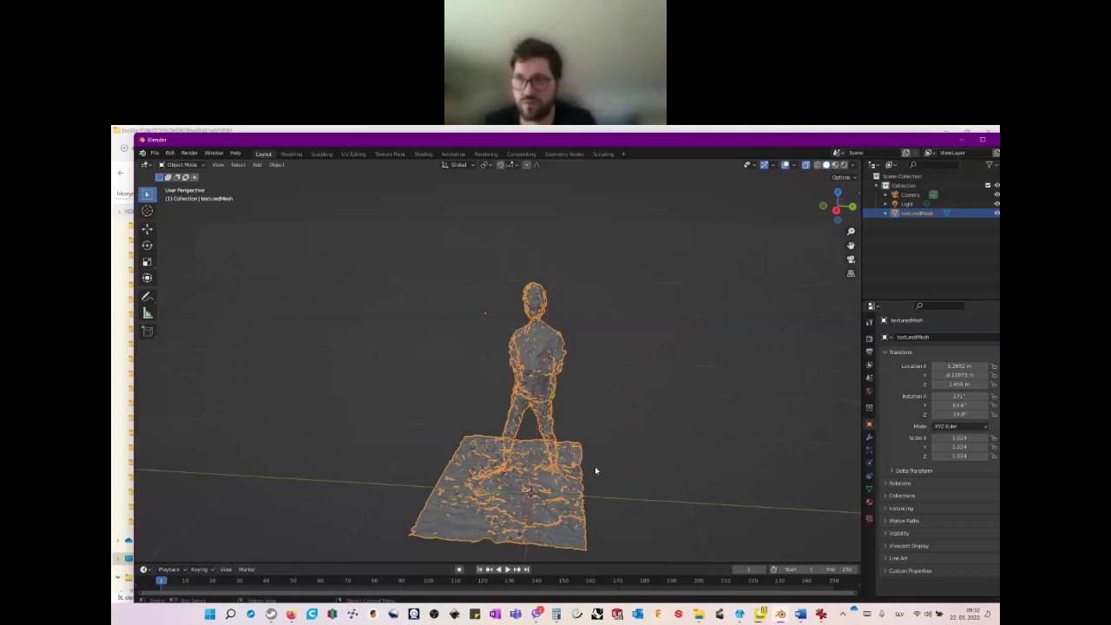
left_click(834, 165)
middle_click_drag(648, 413, 672, 404)
scroll(518, 352, "up", 3)
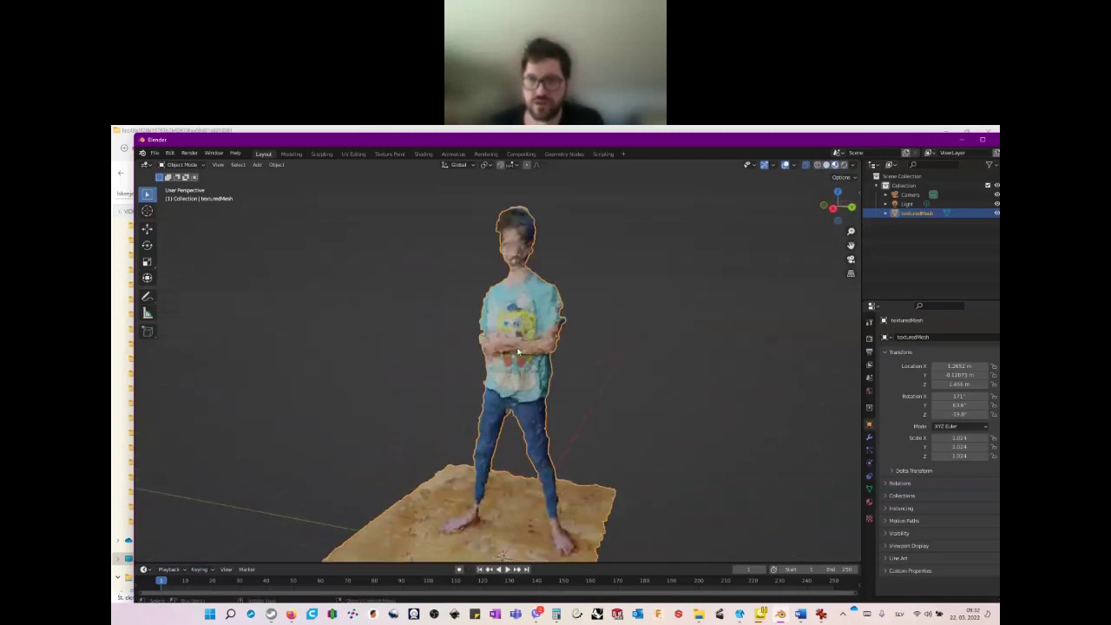
scroll(545, 390, "down", 3)
mouse_move(545, 390)
middle_mouse_down()
mouse_move(509, 387)
mouse_move(525, 386)
middle_mouse_up()
scroll(519, 383, "up", 3)
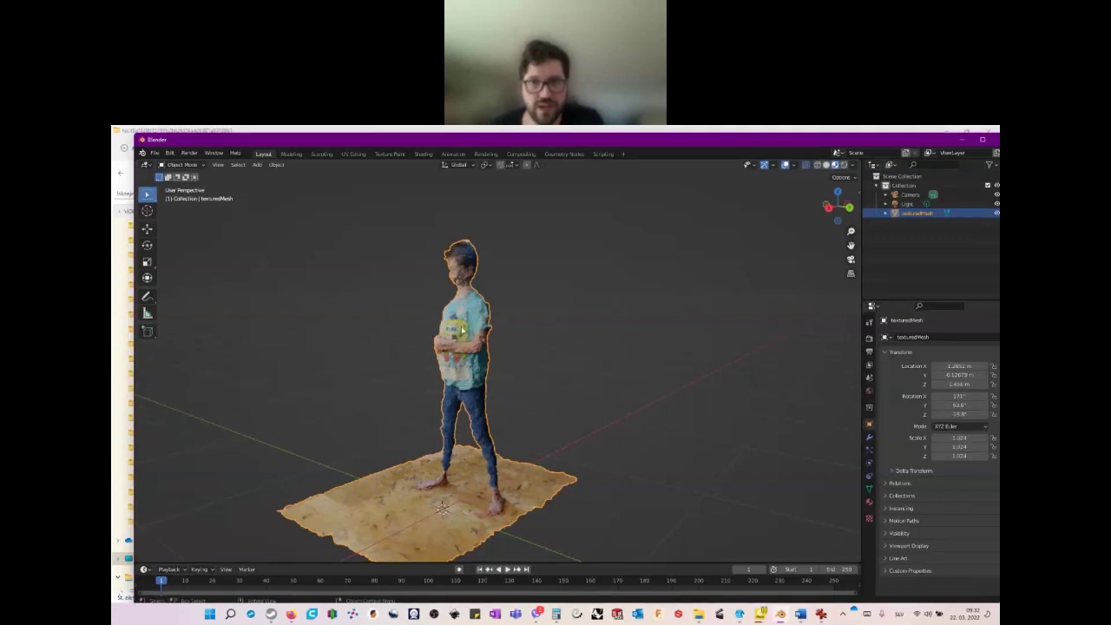
- Switch the viewport from Material Preview to solid shading for the cropped textured mesh
left_click(155, 152)
mouse_move(206, 290)
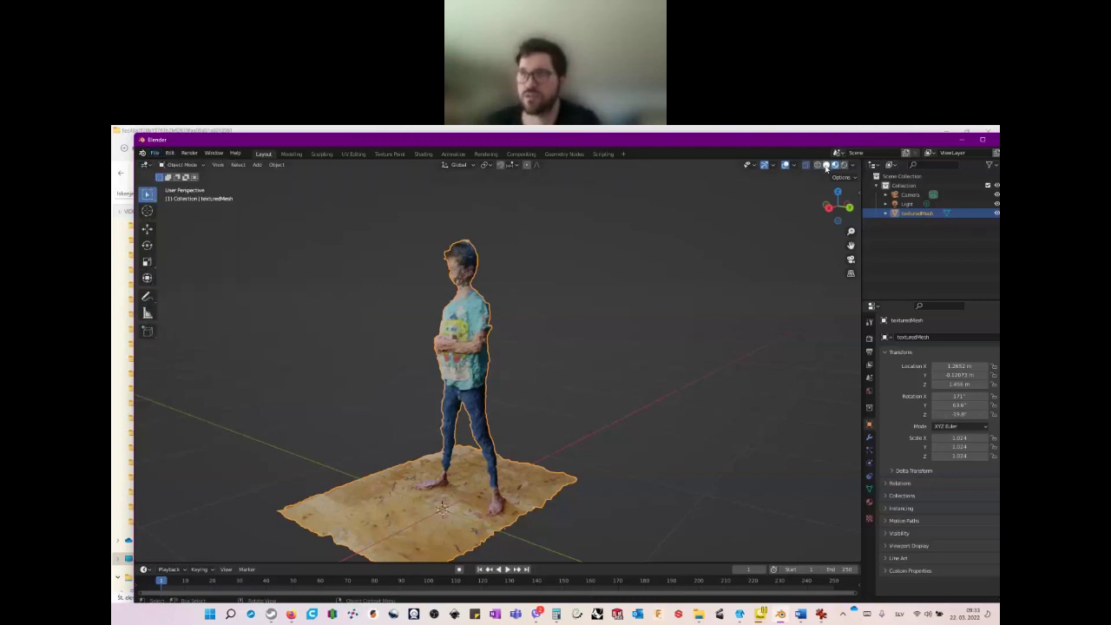
left_click(825, 166)
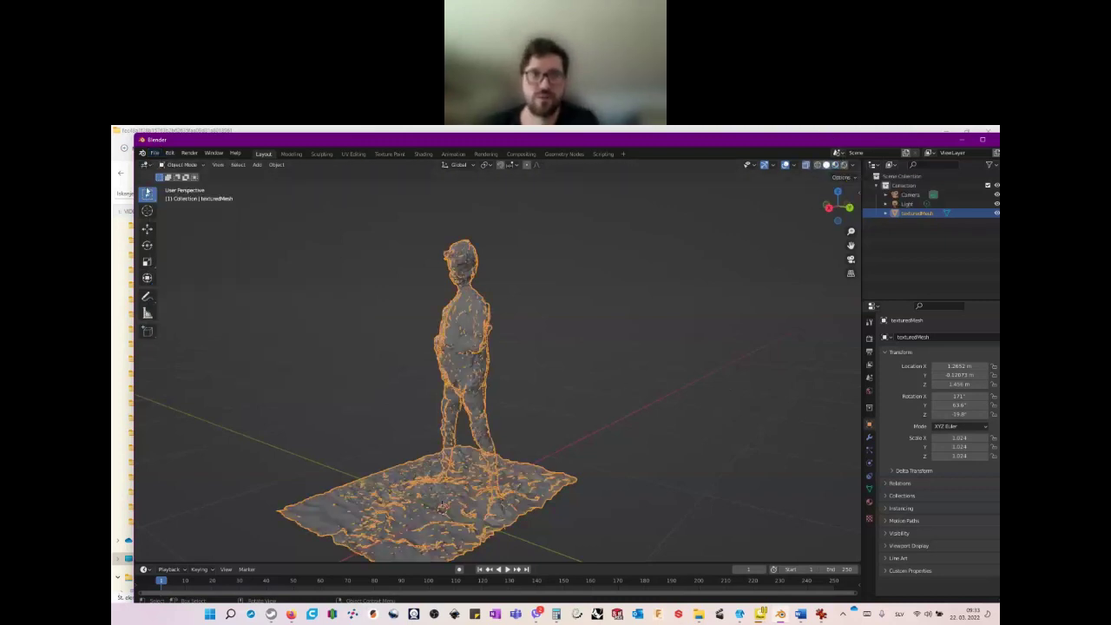
- Open the Wavefront (.obj) export dialog, examine its Transform scale setting, and close it without exporting
left_click(155, 153)
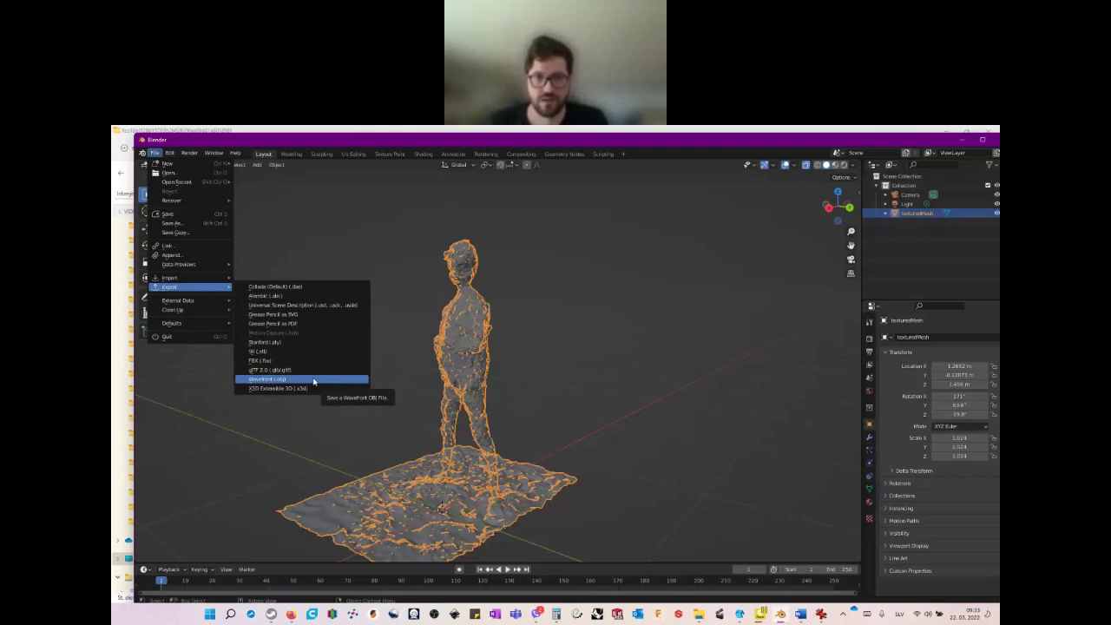
left_click(323, 380)
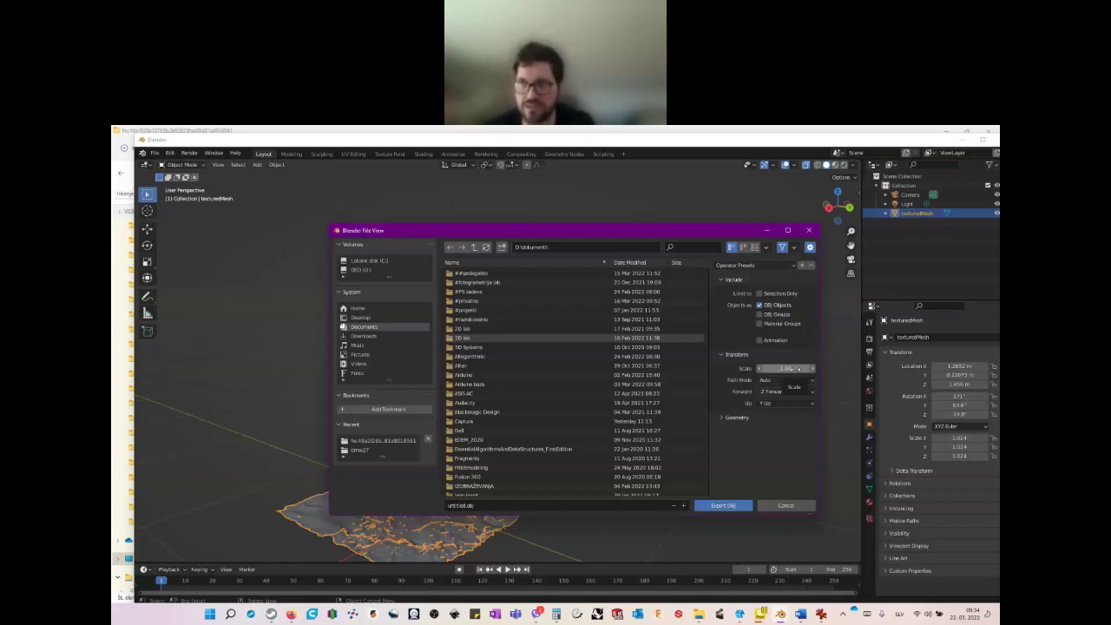
left_click(792, 369)
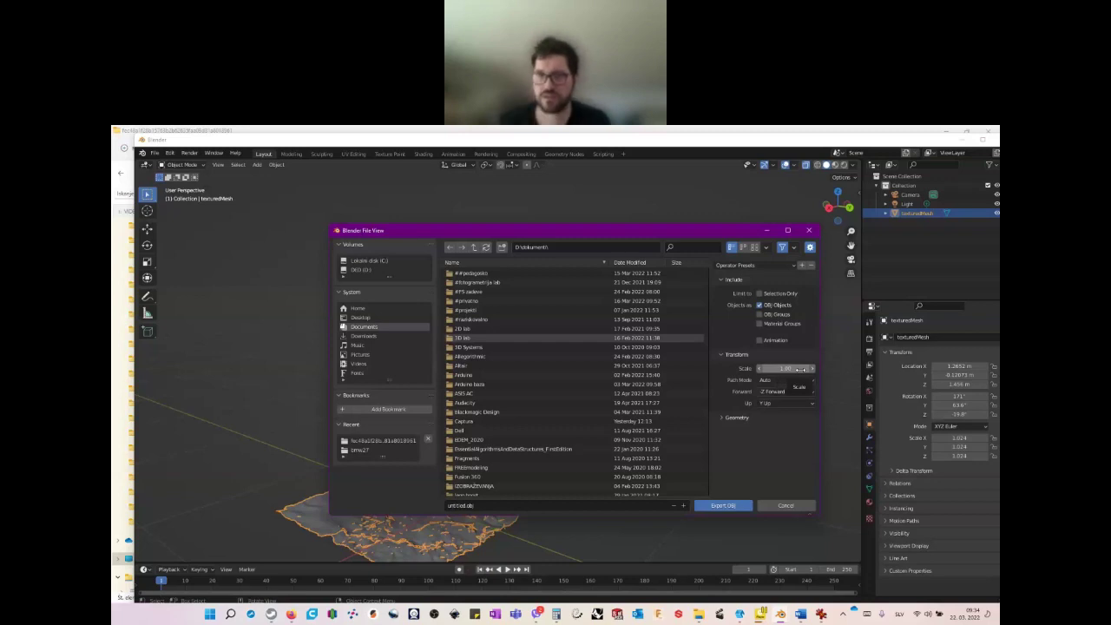
key("super")
left_click(677, 235)
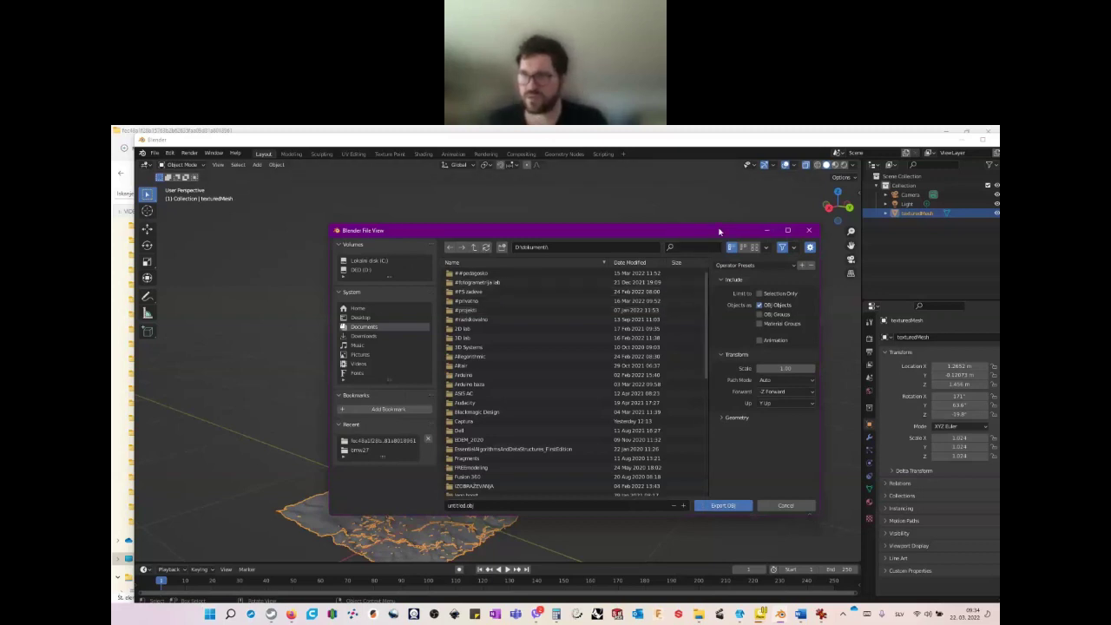
left_click_drag(719, 231, 593, 192)
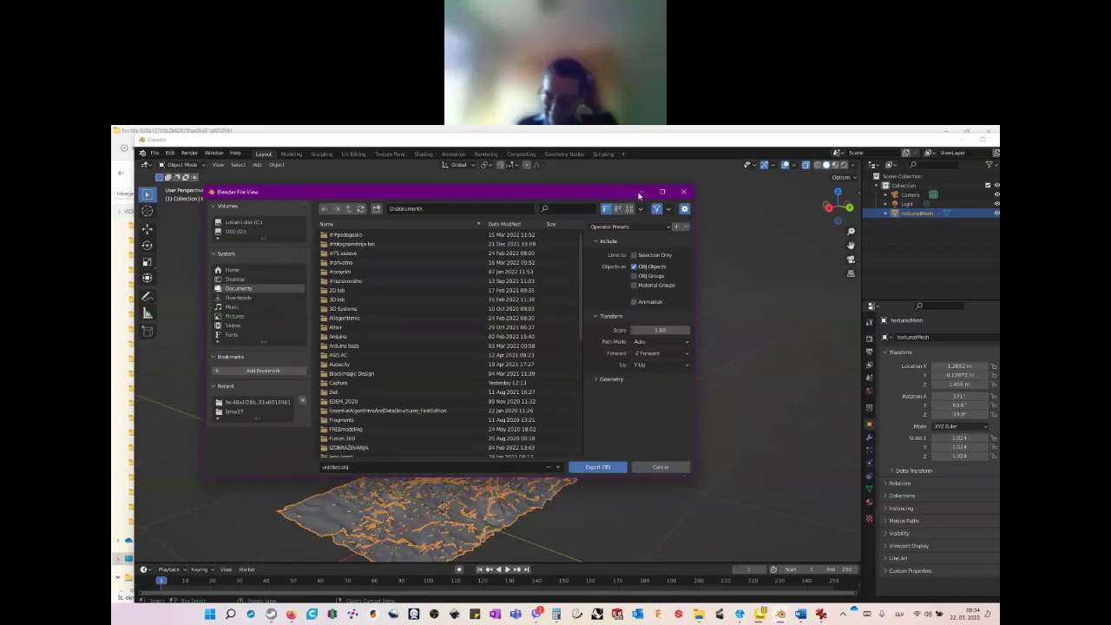
left_click(685, 193)
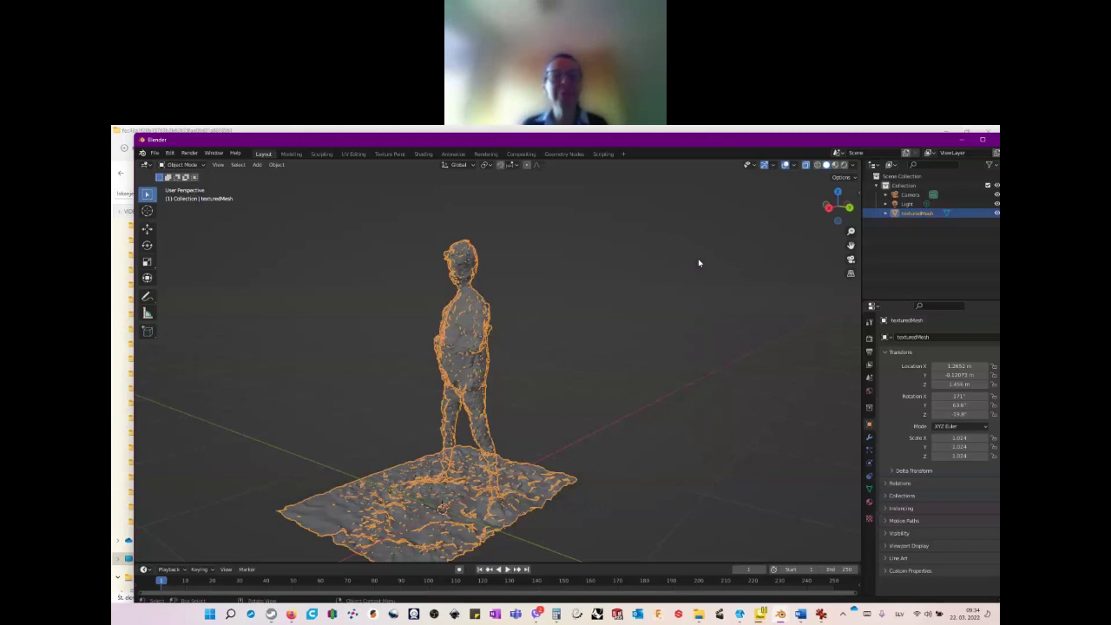
- Switch to the person73 project in Meshroom and widen the 3D Viewer at the expense of the Image Viewer
mouse_move(521, 365)
middle_mouse_down()
mouse_move(506, 370)
mouse_move(559, 362)
mouse_move(517, 357)
mouse_move(549, 357)
mouse_move(515, 385)
middle_mouse_up()
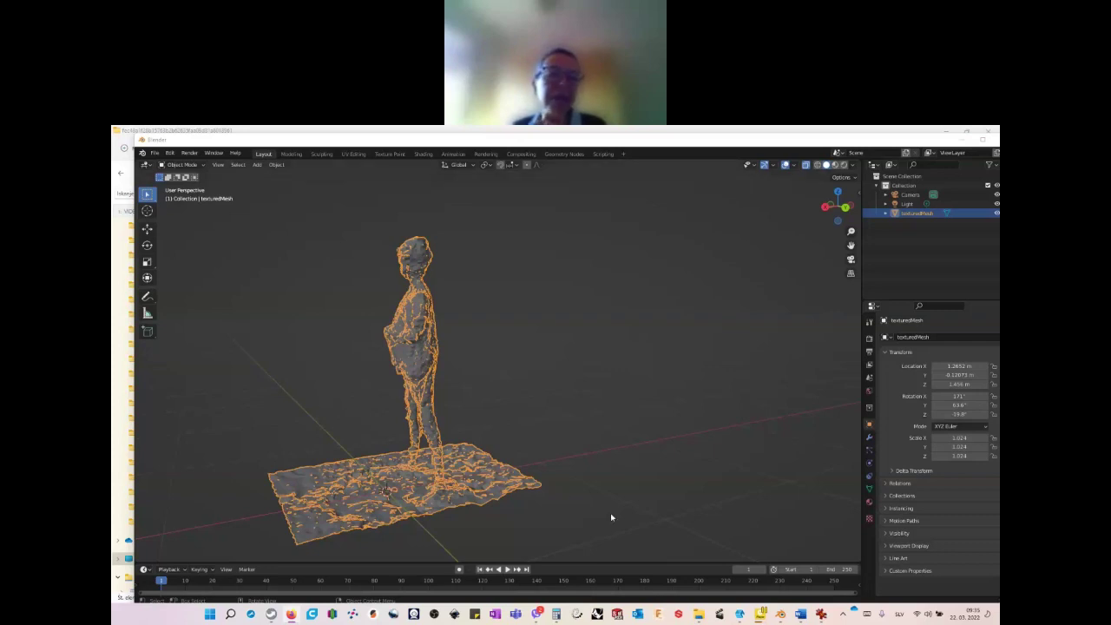
mouse_move(739, 613)
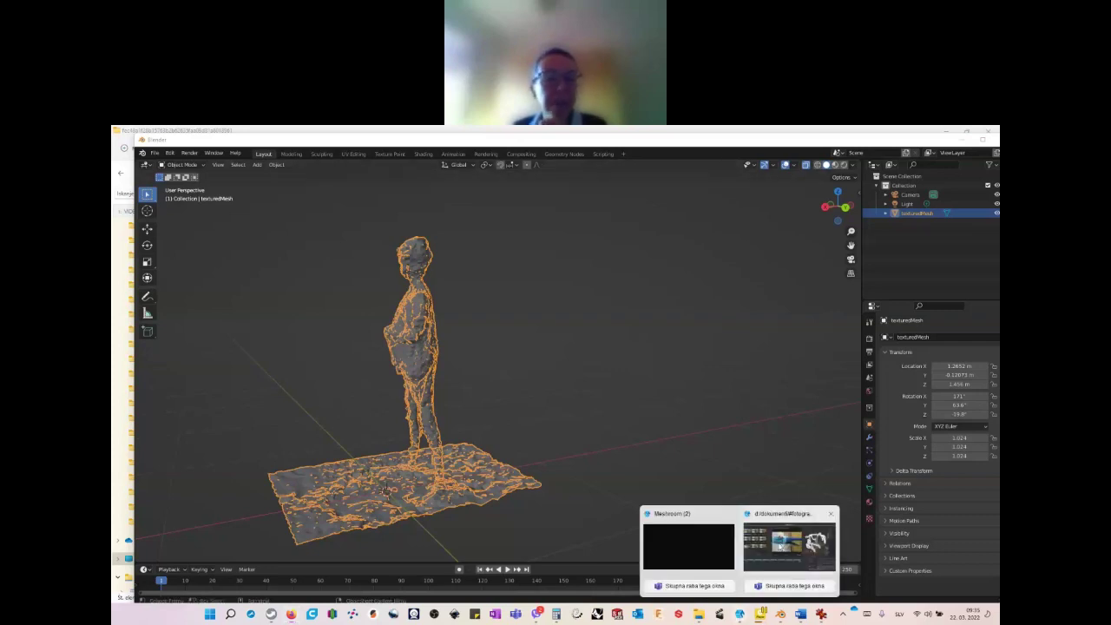
left_click(779, 547)
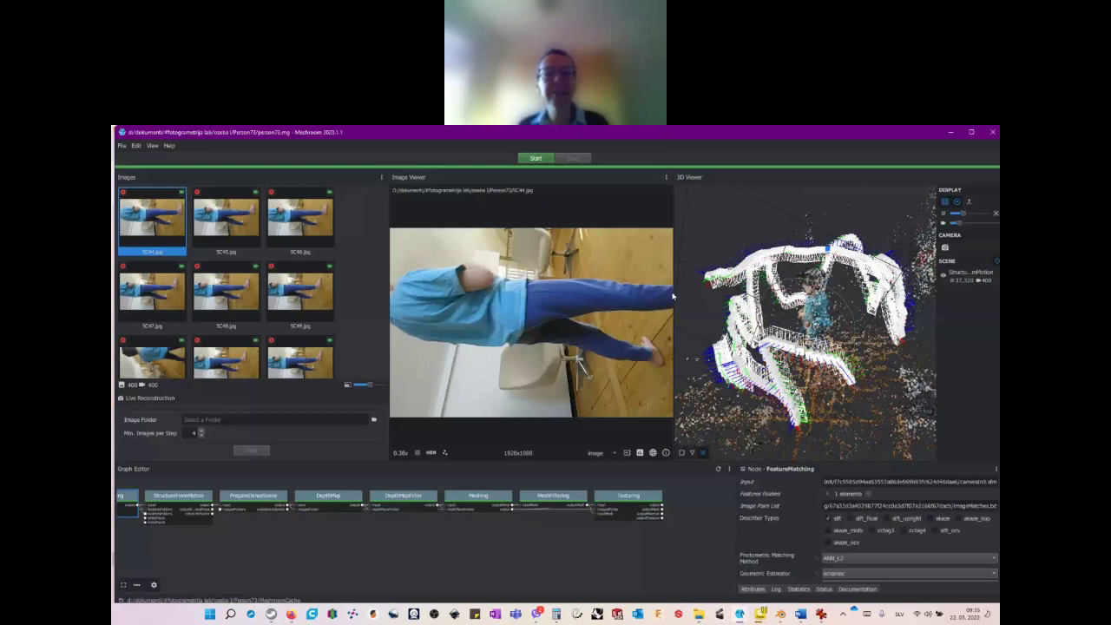
left_click_drag(675, 297, 472, 297)
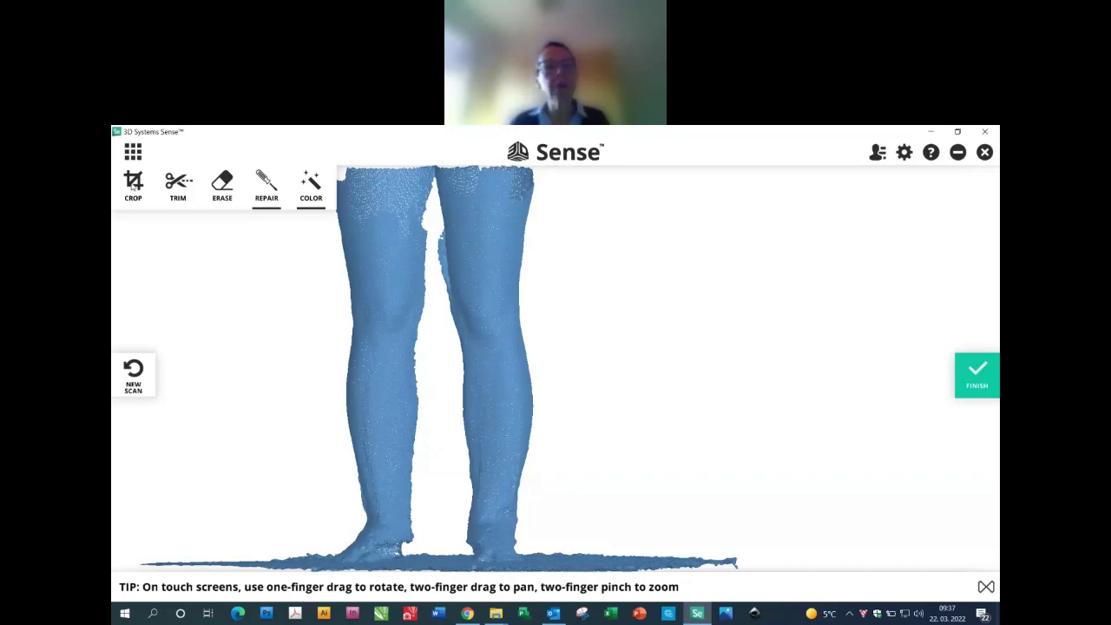
- Repair the scanned legs in 3D Systems Sense by applying the Fill operation
left_click(262, 190)
left_click(270, 230)
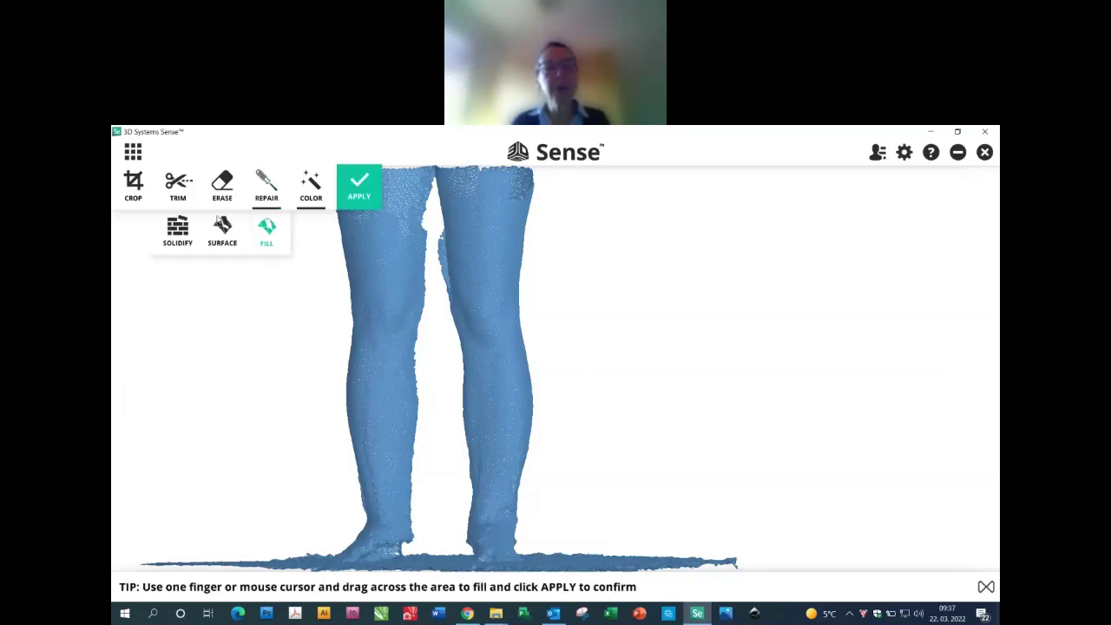
left_click(358, 184)
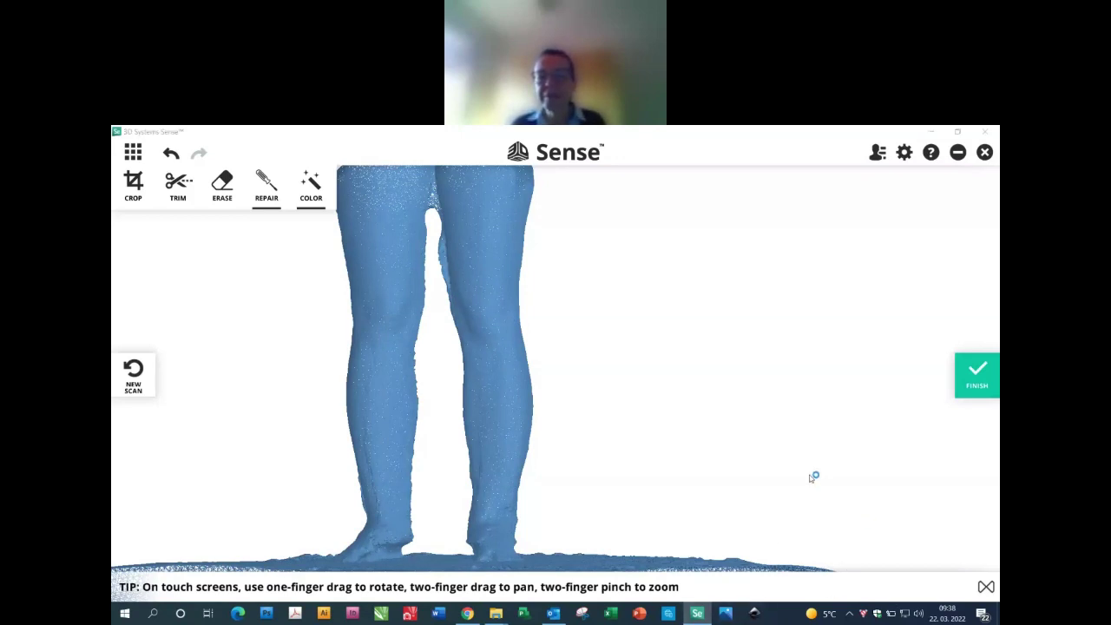
- Minimize the Sense window and close the Inkscape 1.1 welcome window on the desktop
left_click(928, 134)
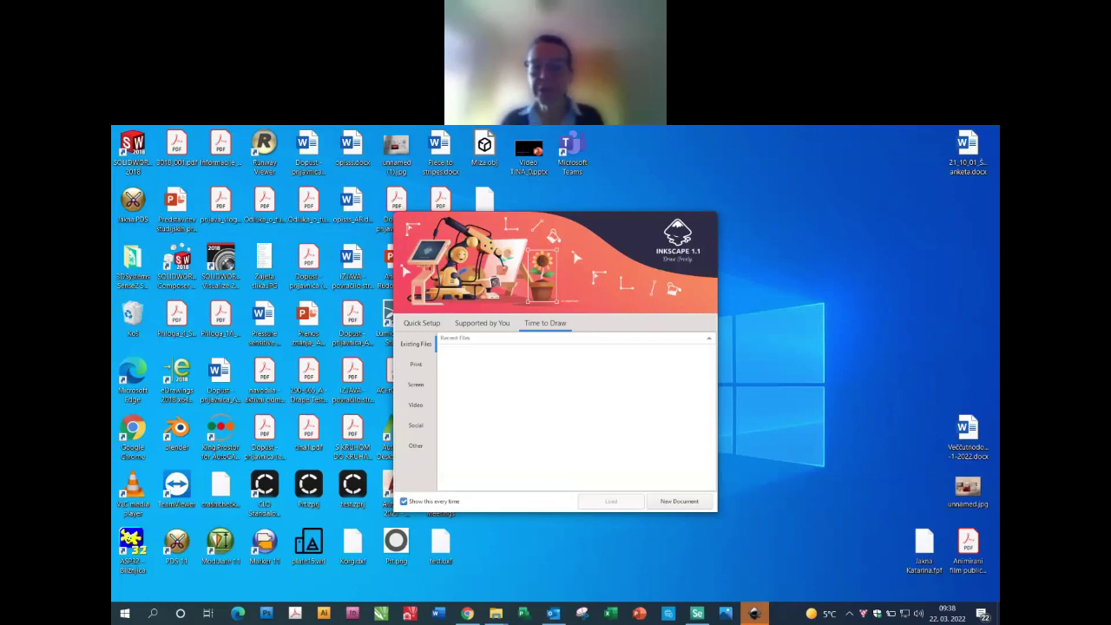
mouse_move(754, 612)
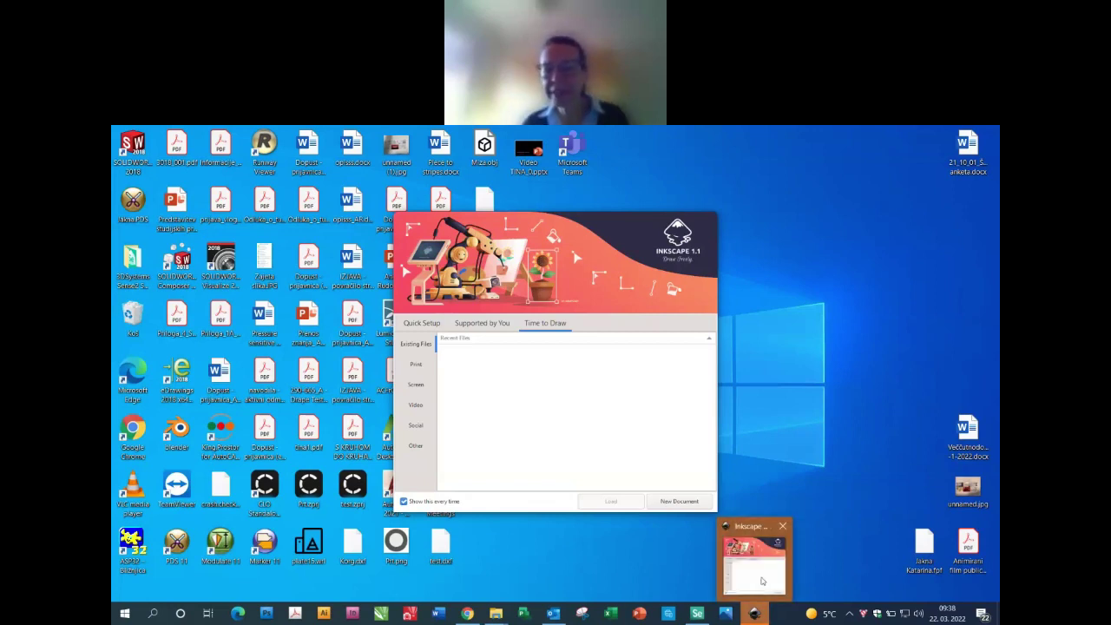
left_click(781, 526)
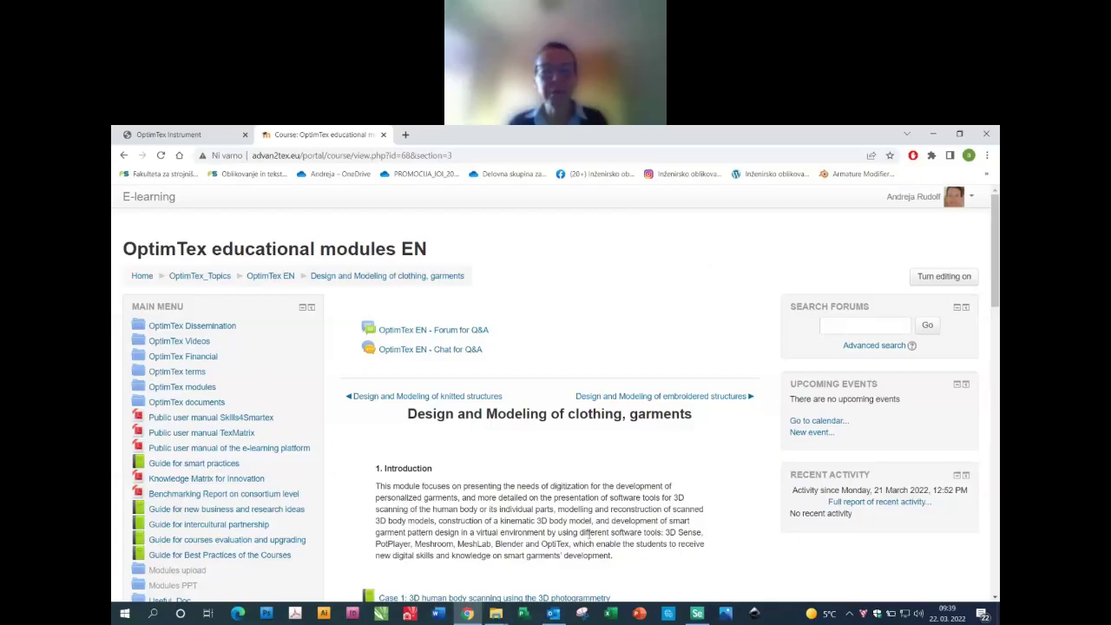
- Open the "Quiz - Clothing, garments" activity from the course page, start its preview and review questions 1 to 4
scroll(477, 410, "down", 1)
scroll(479, 373, "down", 4)
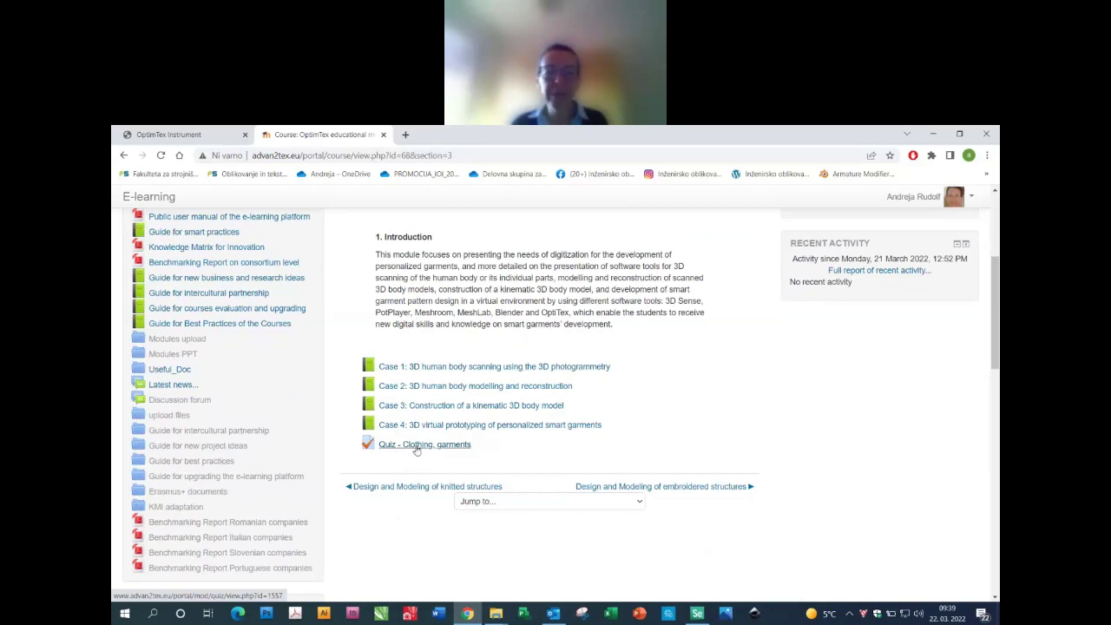
left_click(416, 447)
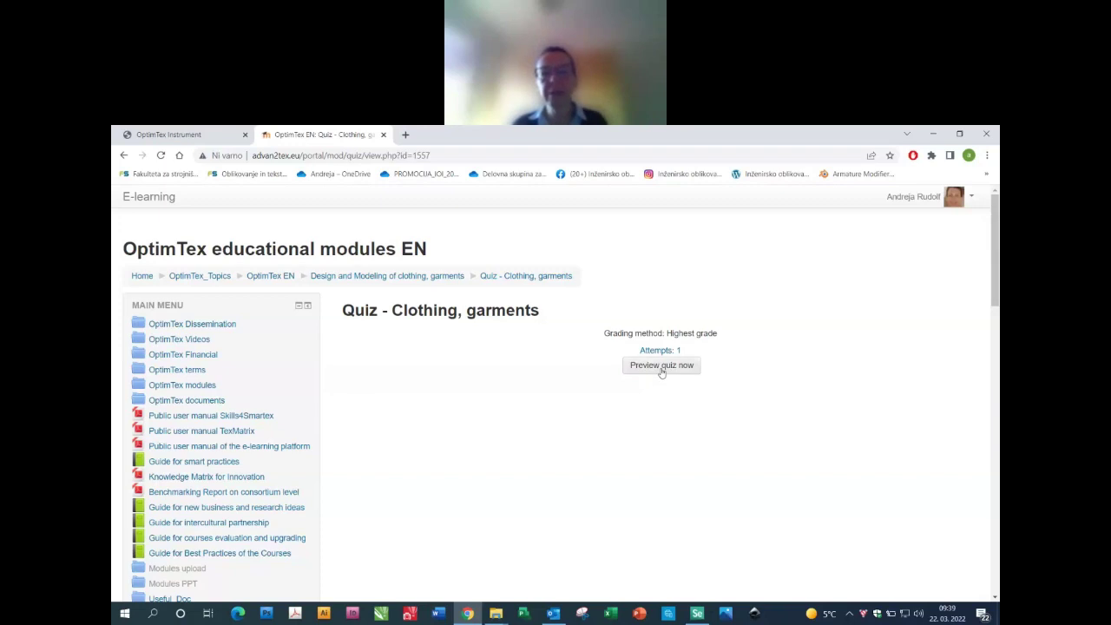
left_click(661, 365)
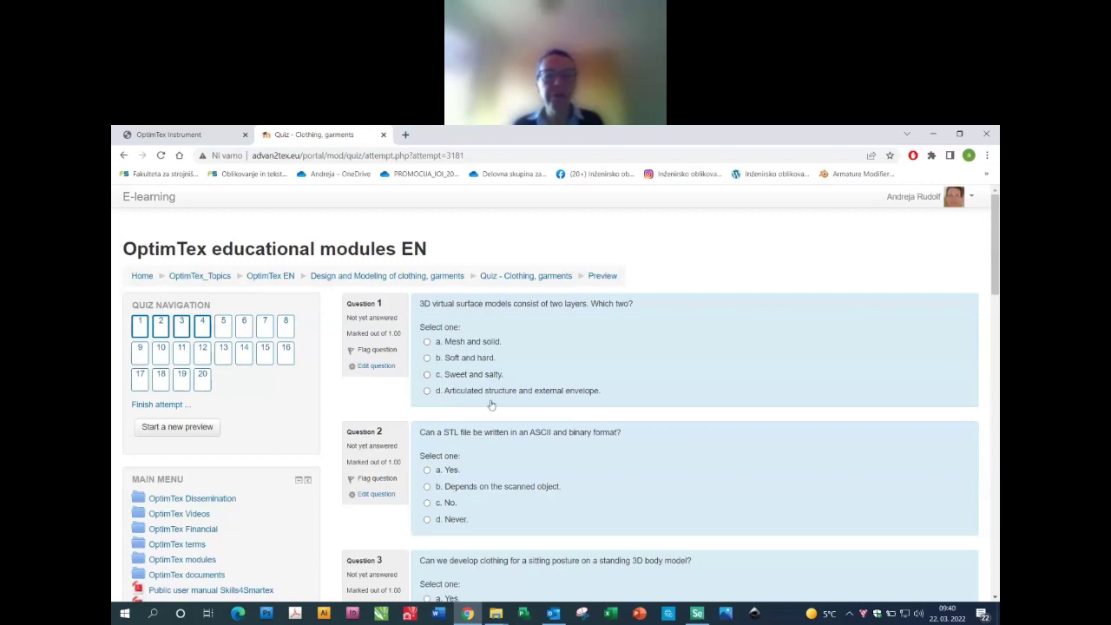
scroll(490, 415, "down", 3)
scroll(491, 419, "down", 1)
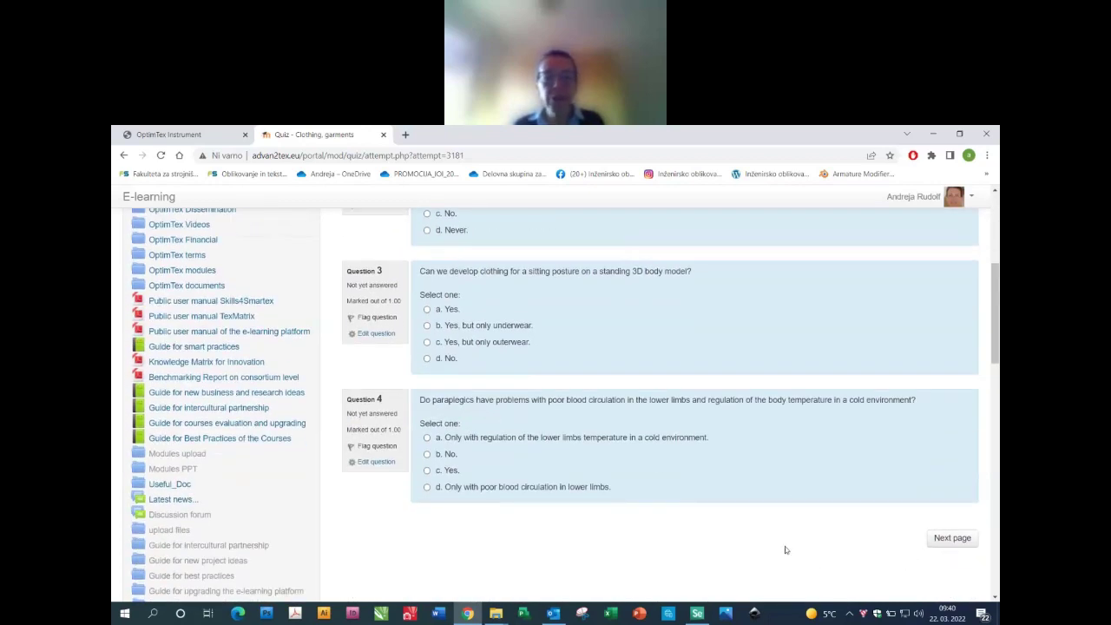
scroll(708, 522, "up", 1)
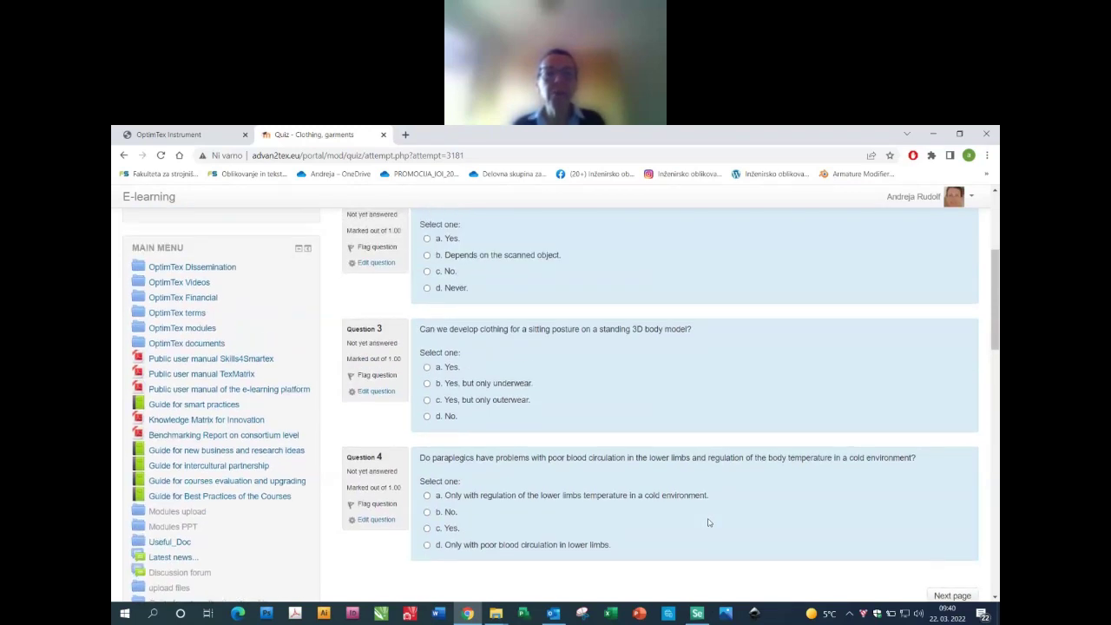
scroll(708, 521, "up", 4)
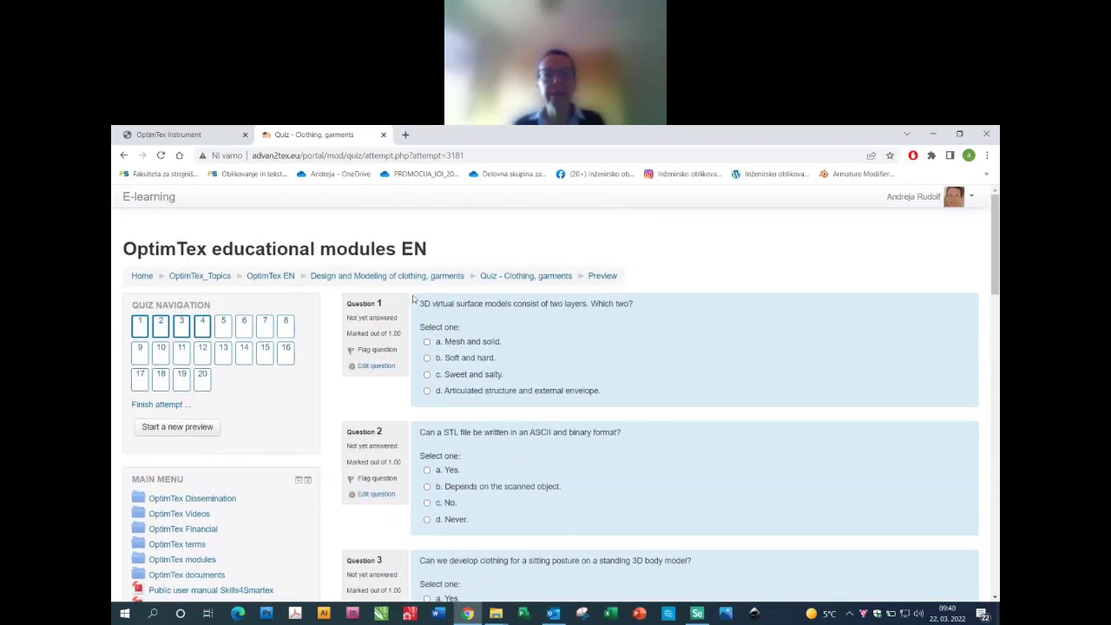